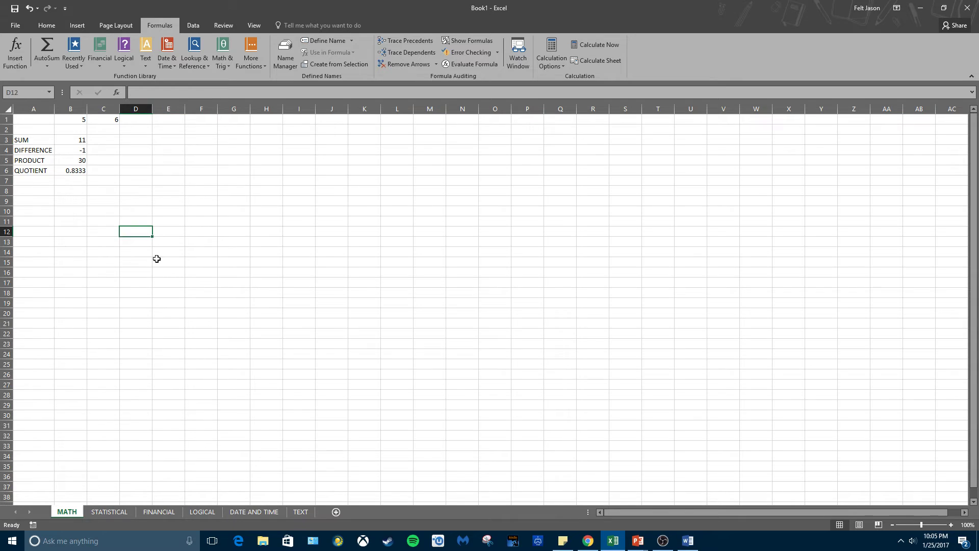
# Examine the contents of cell B3 and its label in A3 on the MATH sheet.
pyautogui.click(85, 141)
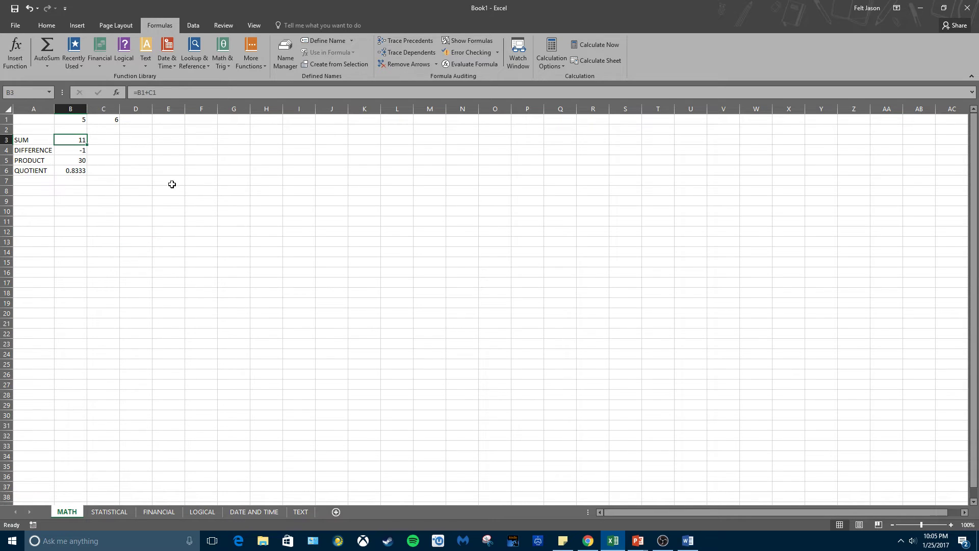
pyautogui.click(28, 139)
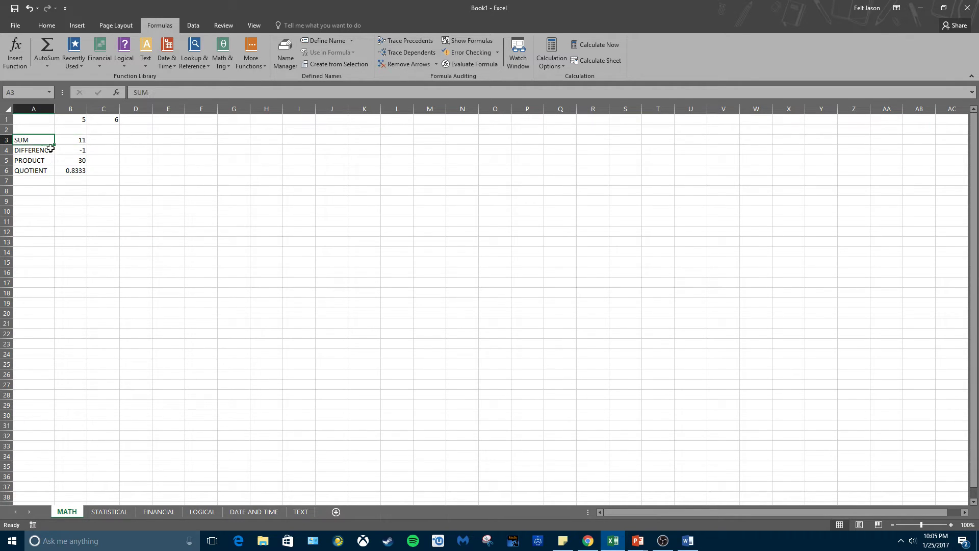
pyautogui.click(154, 230)
pyautogui.click(307, 137)
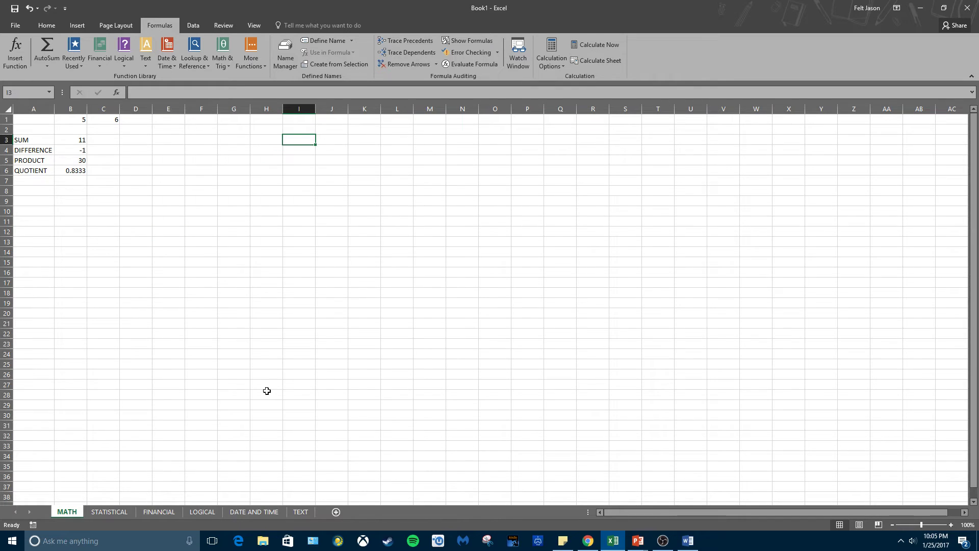
pyautogui.write('SUM')
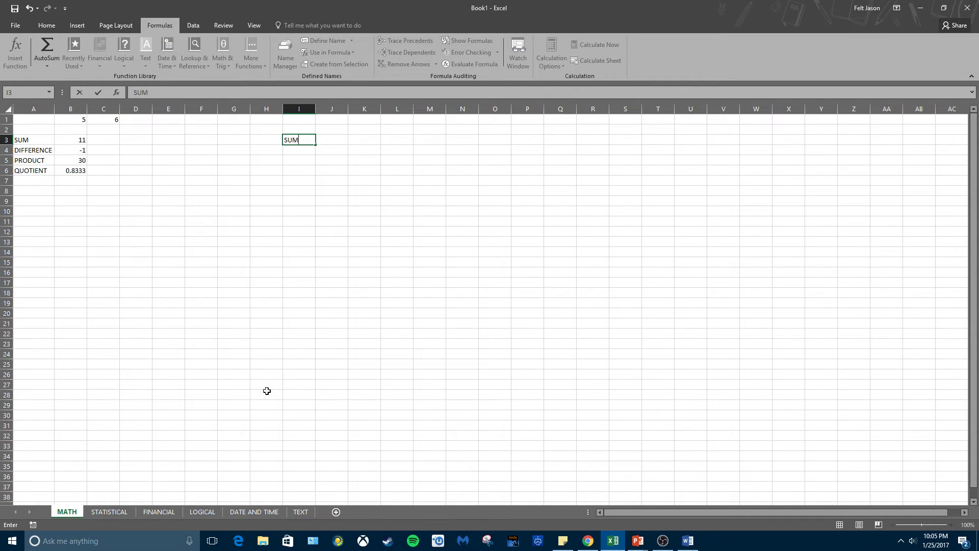
pyautogui.press('BackSpace')
pyautogui.press('BackSpace')
pyautogui.press('Escape')
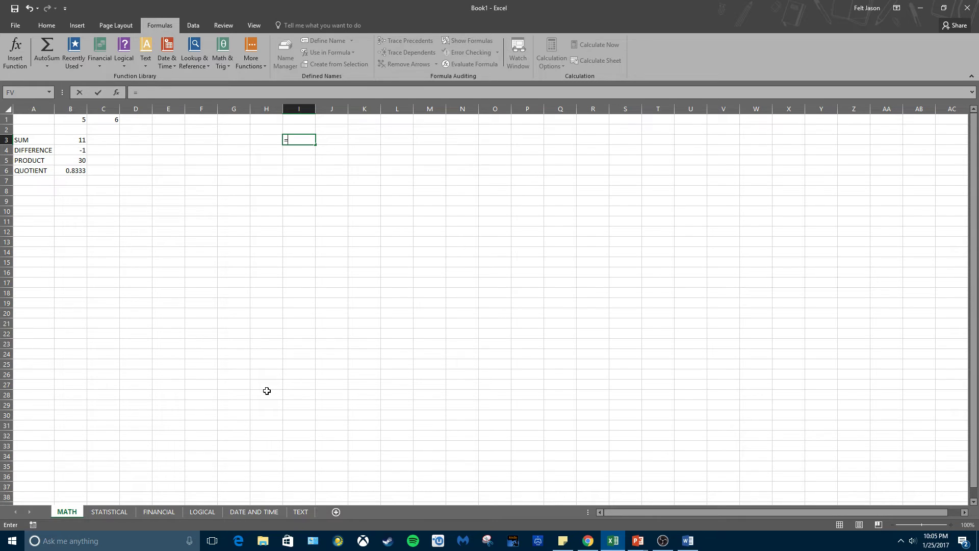
# Reference the SUM label in cell I3 with the formula =A3, and clear I3 again.
pyautogui.click(25, 140)
pyautogui.press('Return')
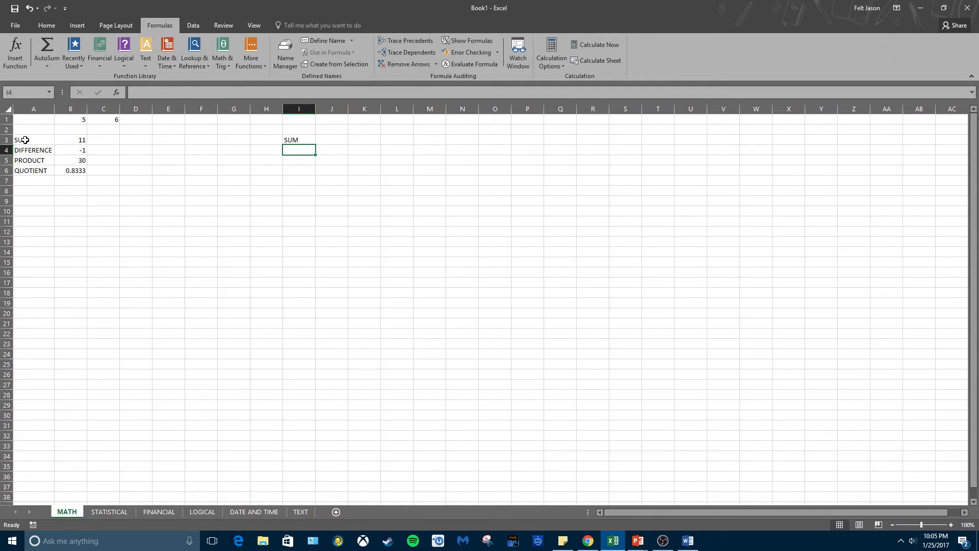
pyautogui.click(304, 136)
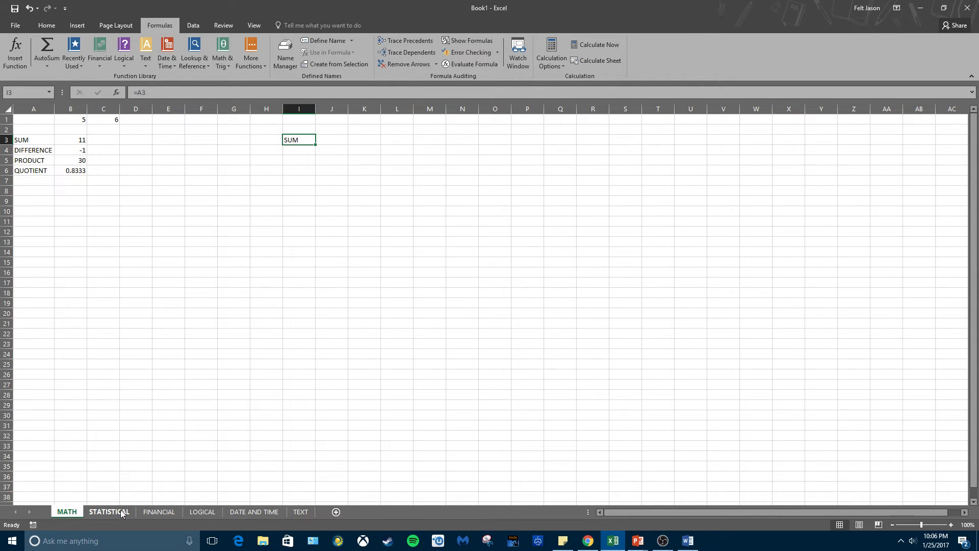
pyautogui.press('Delete')
# Total the four calculated results in cell B8 with the formula =SUM(B3:B6).
pyautogui.click(92, 188)
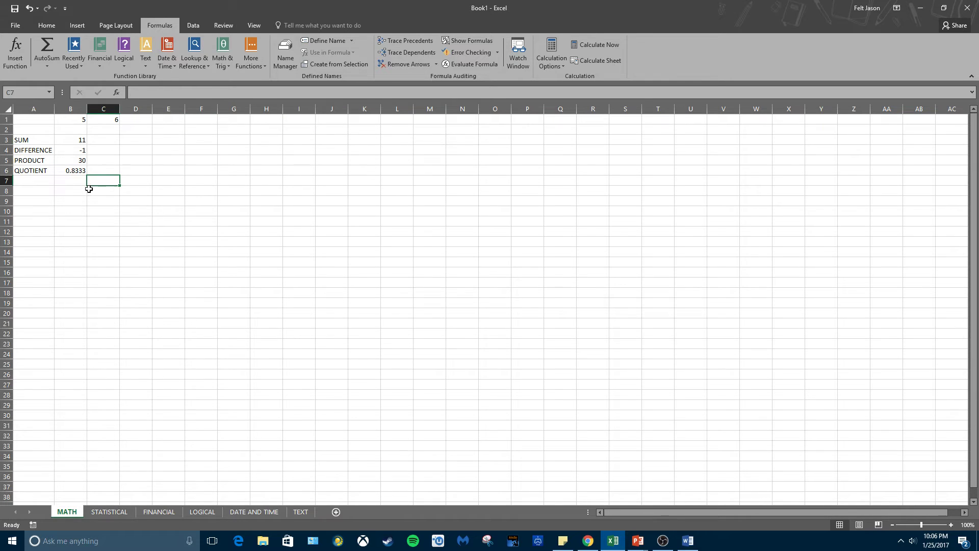
pyautogui.click(80, 193)
pyautogui.write('=SUM')
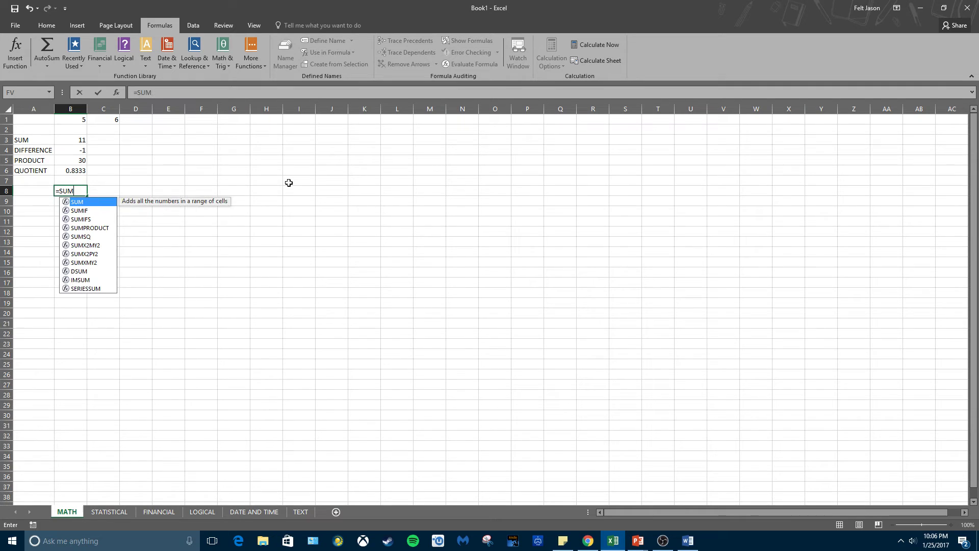
pyautogui.write('(')
pyautogui.moveTo(77, 140); pyautogui.dragTo(75, 167)
pyautogui.write(')_')
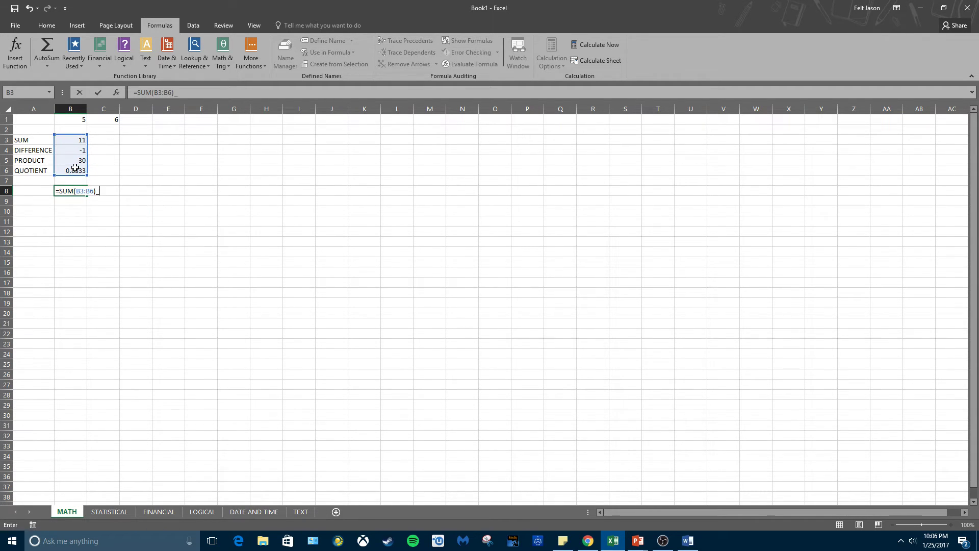
pyautogui.hotkey('ctrl', 'Return')
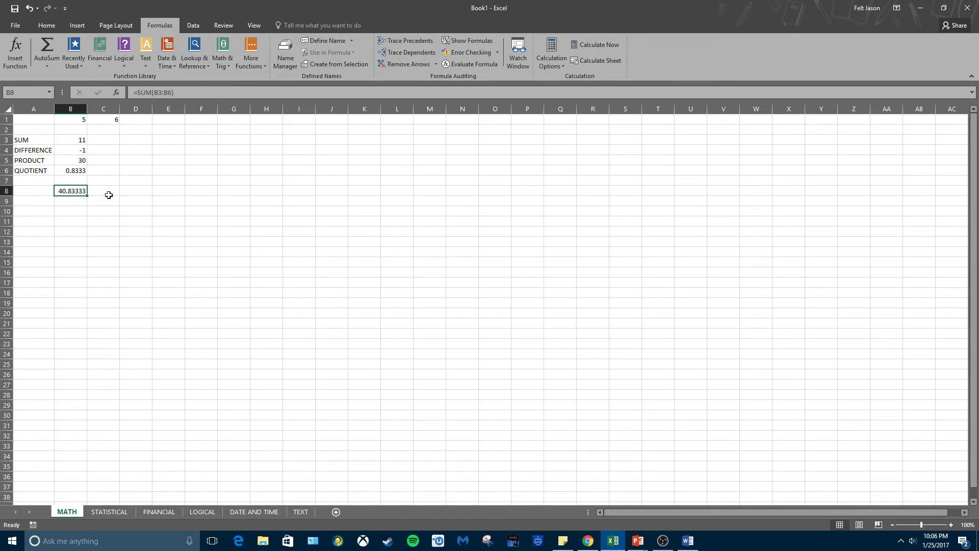
pyautogui.click(80, 198)
pyautogui.click(79, 191)
# Link cell A1 on the STATISTICAL sheet to the total on the MATH sheet with the formula =MATH!B8.
pyautogui.click(118, 511)
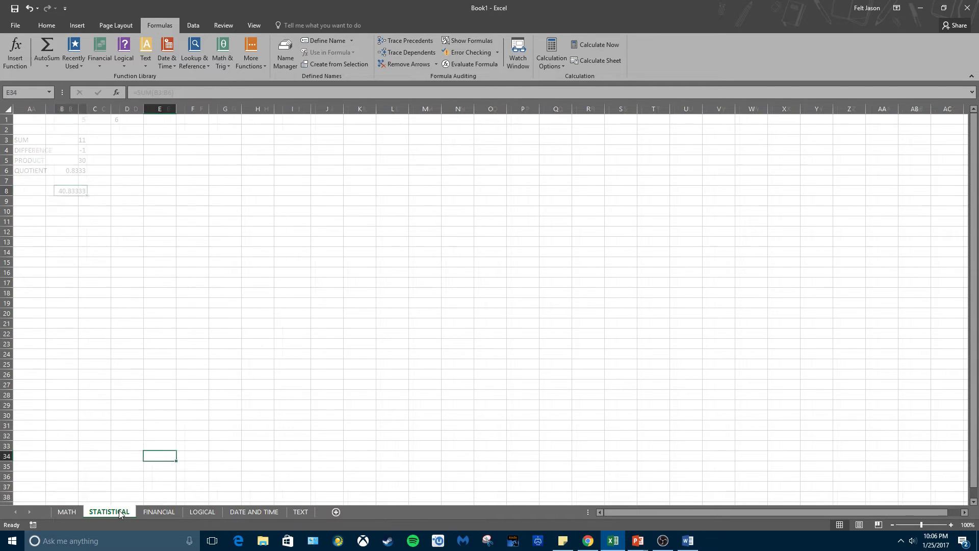
pyautogui.click(34, 122)
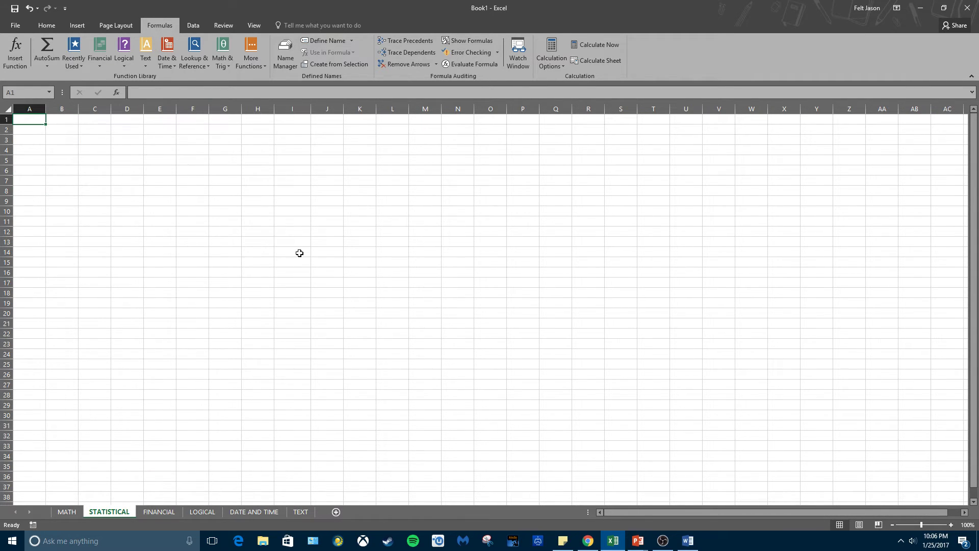
pyautogui.write('=')
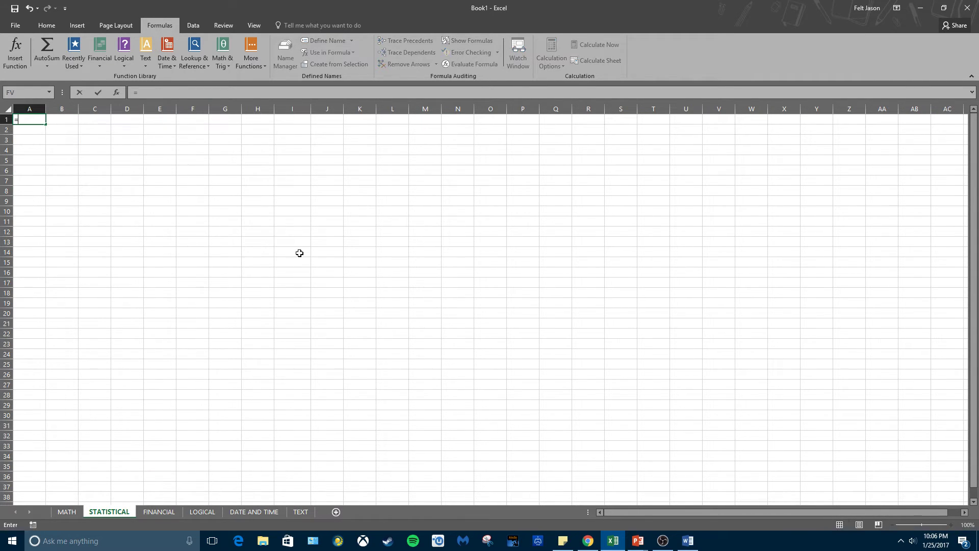
pyautogui.click(71, 514)
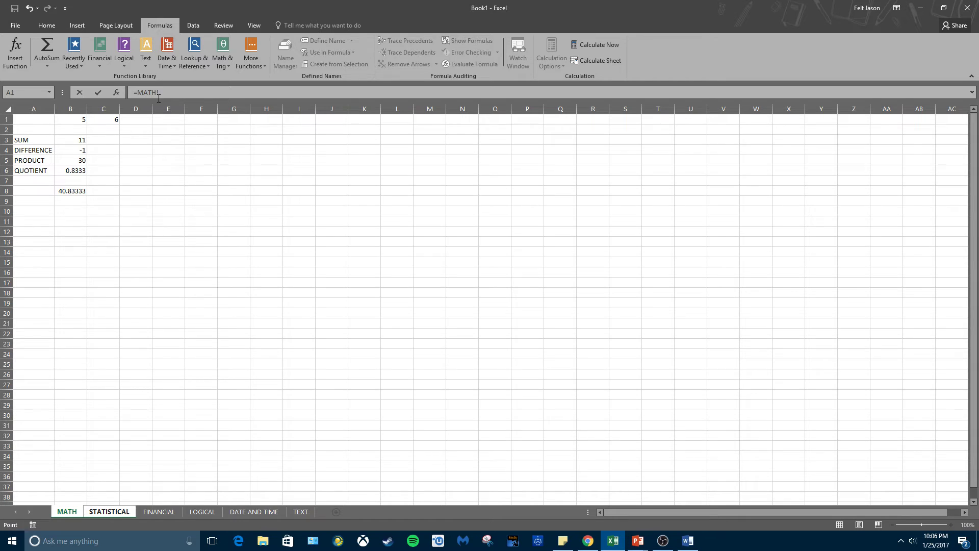
pyautogui.click(69, 191)
pyautogui.press('Return')
pyautogui.click(24, 118)
# Overwrite the sum in B3 on the MATH sheet with 12 and check the linked cell on the STATISTICAL sheet.
pyautogui.click(67, 511)
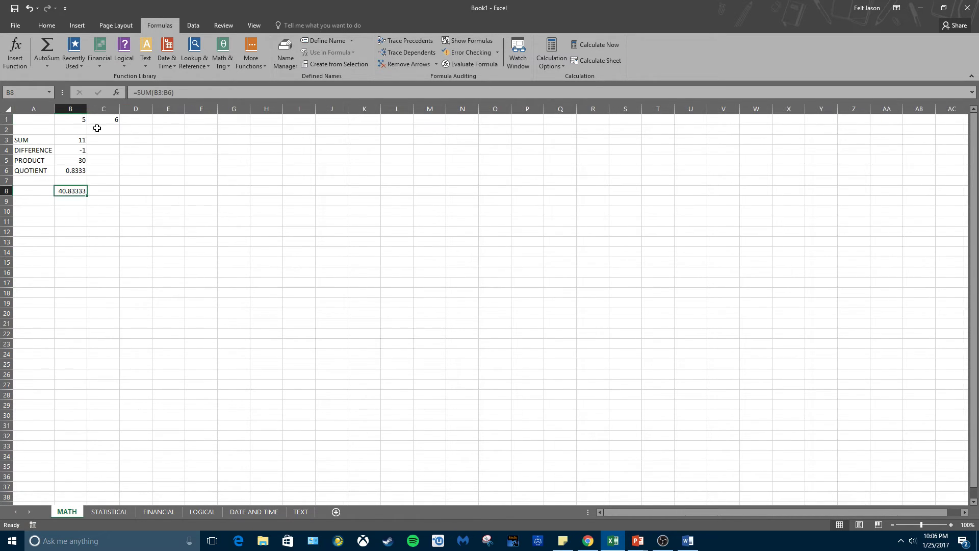
pyautogui.click(81, 137)
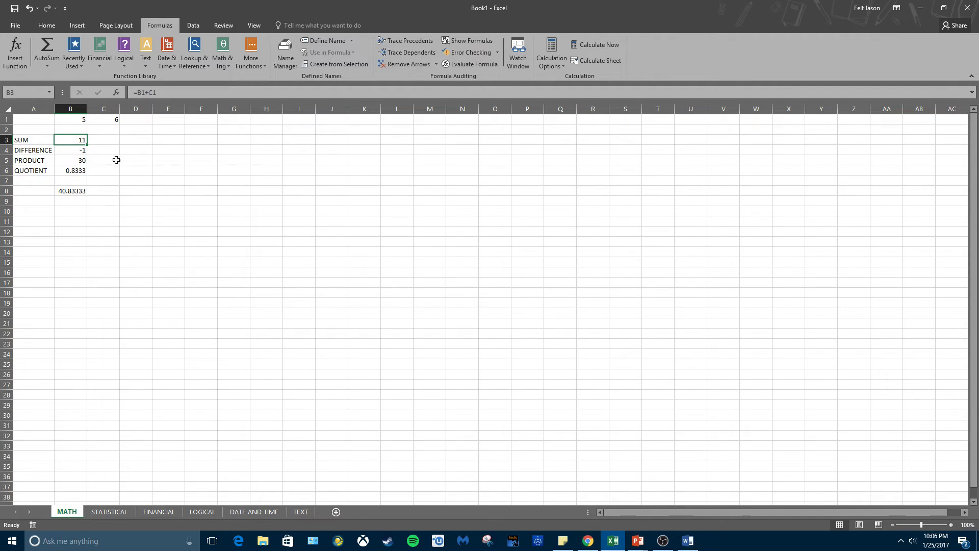
pyautogui.write('12')
pyautogui.press('Return')
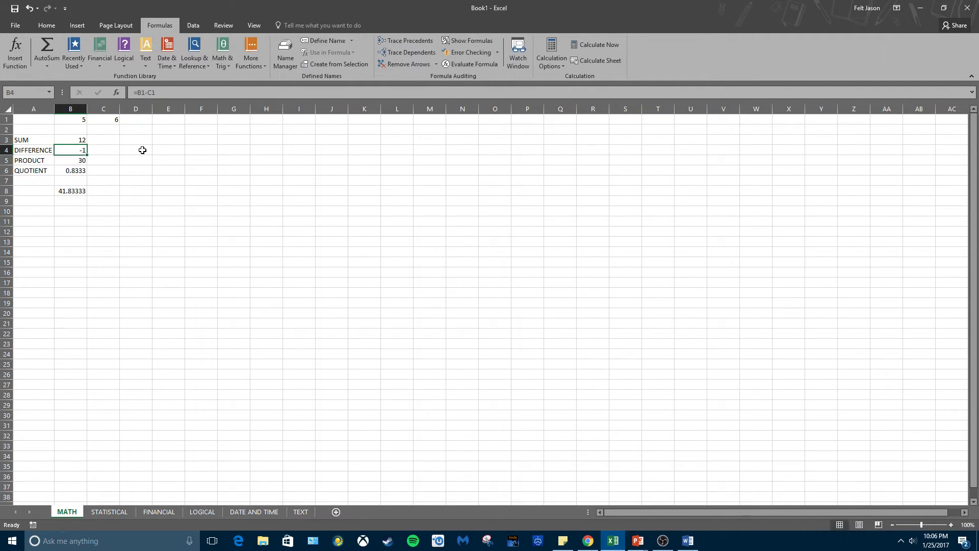
pyautogui.click(84, 192)
pyautogui.click(101, 510)
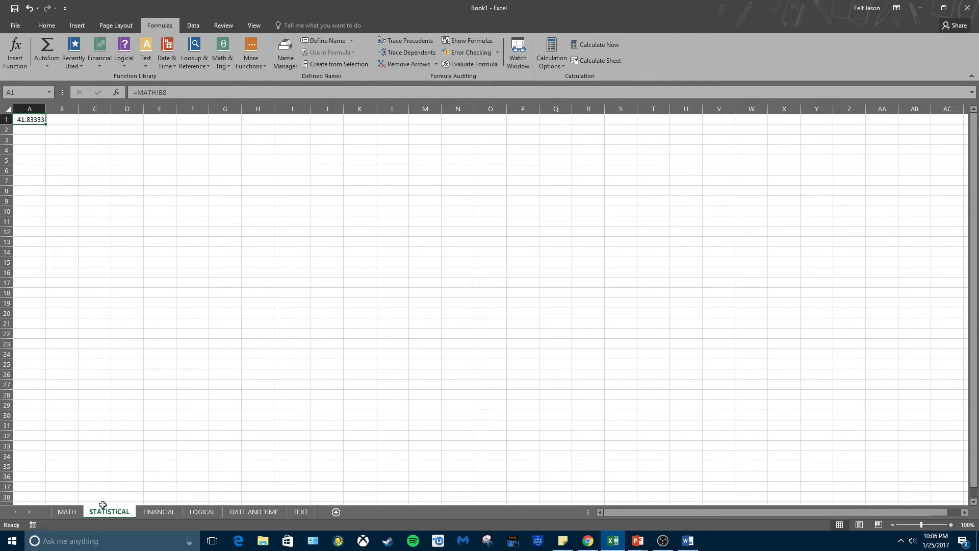
pyautogui.click(63, 511)
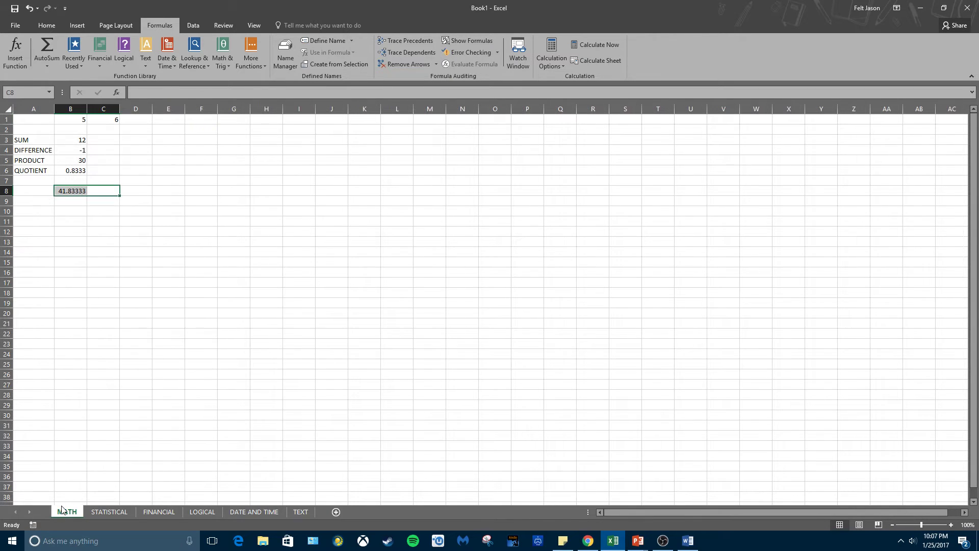
# Clear the linked formula from cell A1 on the STATISTICAL sheet.
pyautogui.click(101, 511)
pyautogui.click(33, 128)
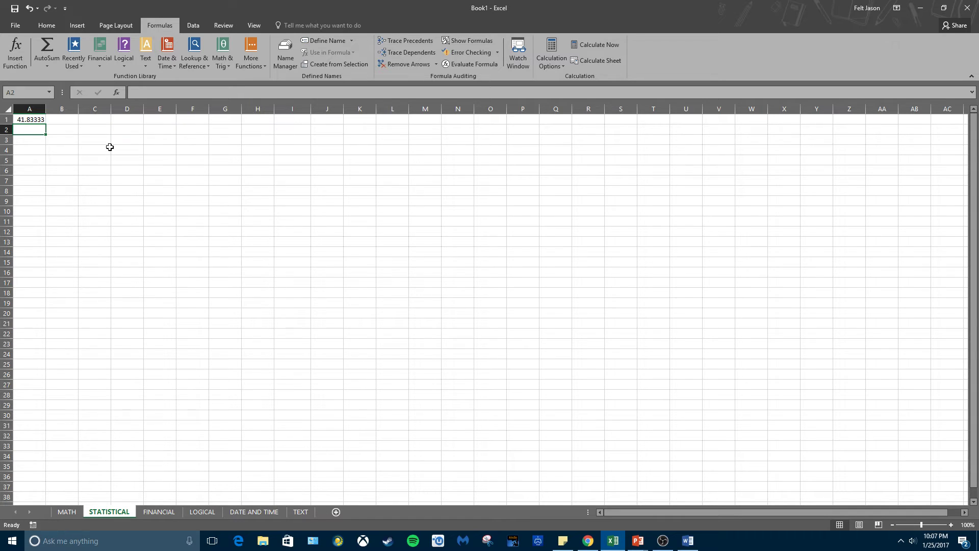
pyautogui.click(38, 118)
pyautogui.press('Delete')
# Undo the clearing of A1 and the overwrite of B3, and clear A1 on the STATISTICAL sheet.
pyautogui.click(68, 511)
pyautogui.click(82, 207)
pyautogui.click(80, 140)
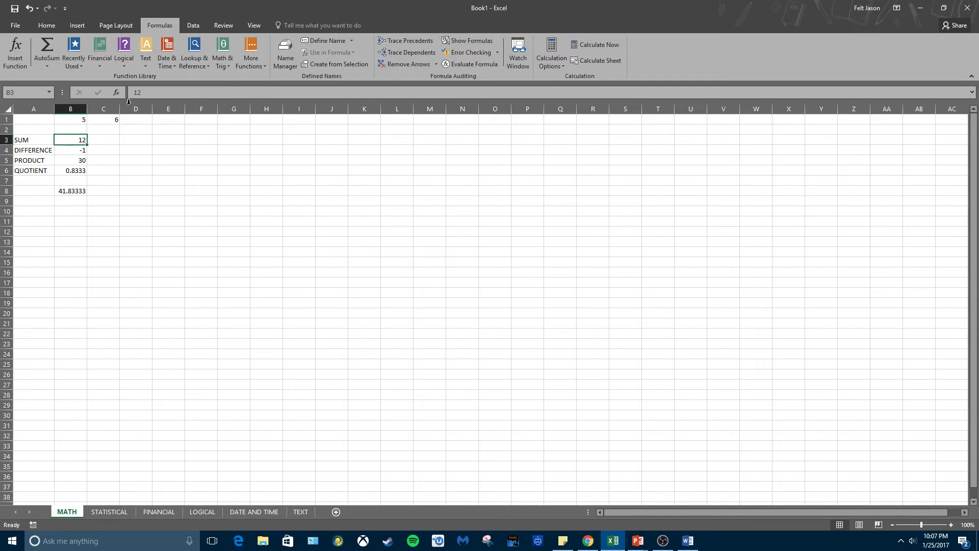
pyautogui.click(33, 9)
pyautogui.click(33, 9)
pyautogui.click(110, 511)
pyautogui.press('Delete')
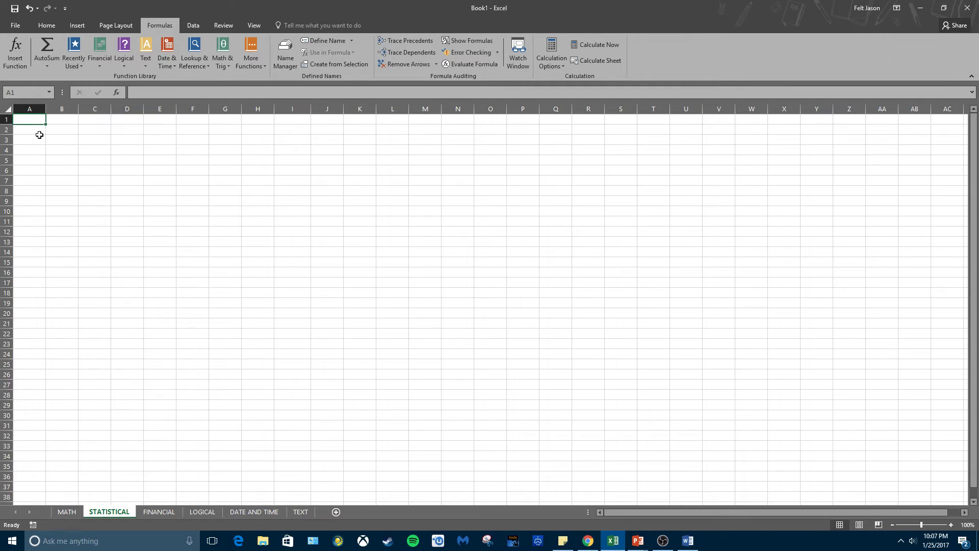
# Switch to the Working With Functions presentation in PowerPoint and show slide 6, Types of Functions.
pyautogui.click(637, 540)
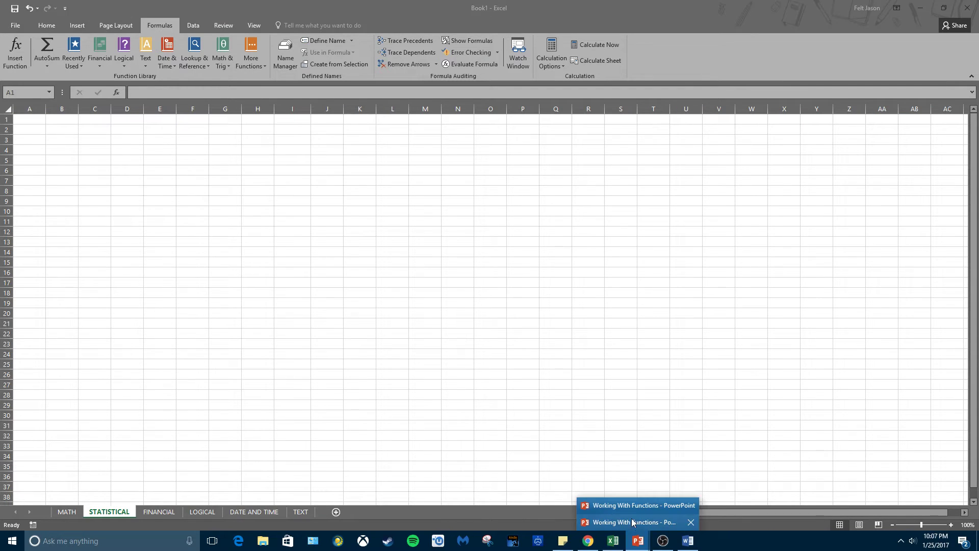
pyautogui.click(632, 522)
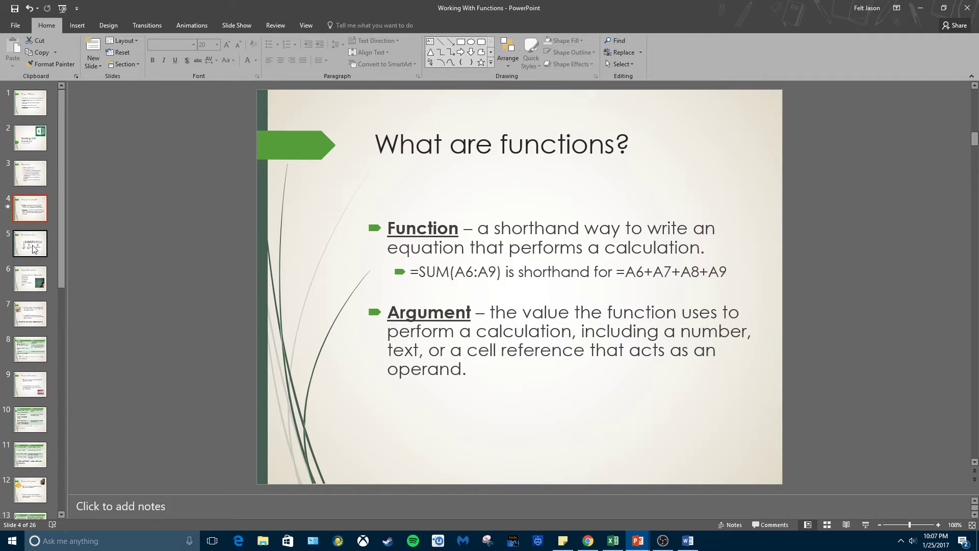
pyautogui.click(29, 278)
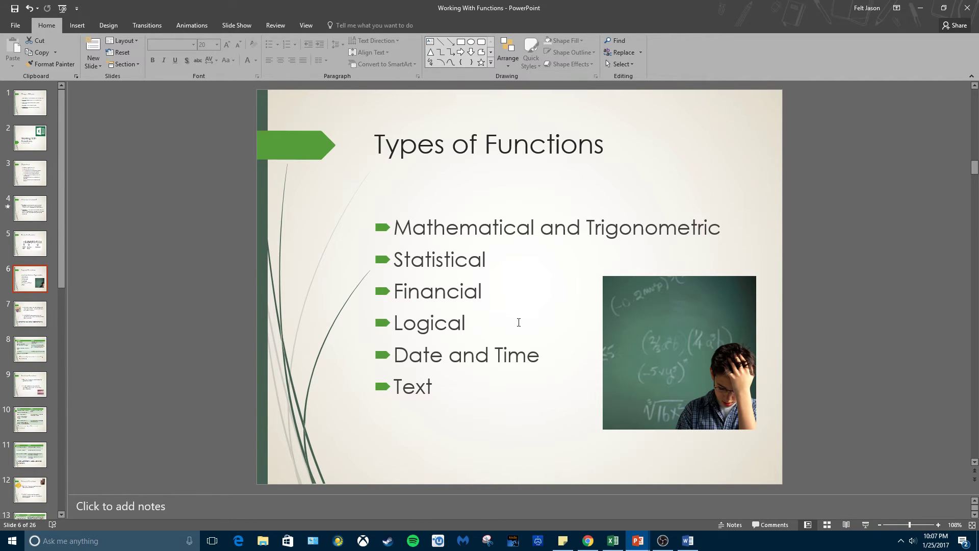
# Switch back to Excel and look through the Lookup & Reference, Logical, Financial and Math & Trig function lists.
pyautogui.click(612, 542)
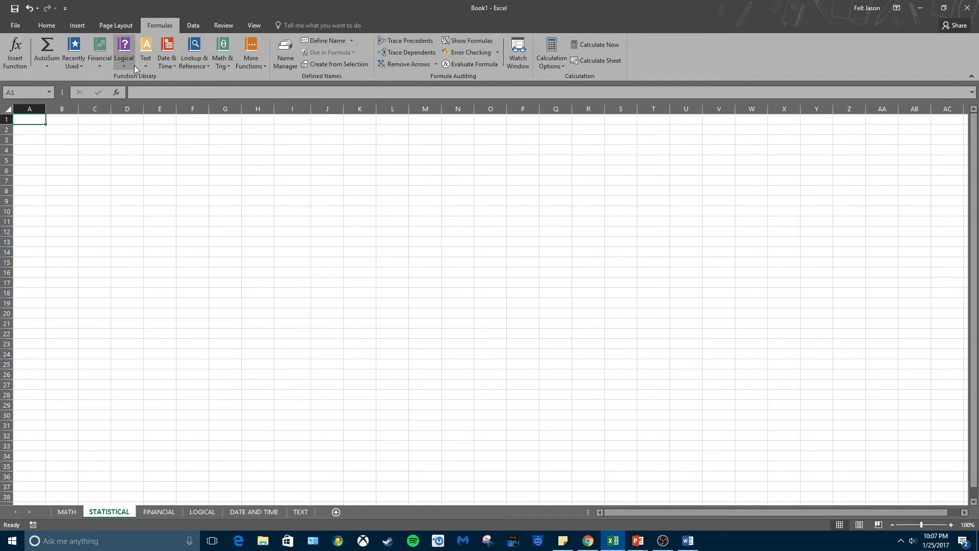
pyautogui.click(190, 65)
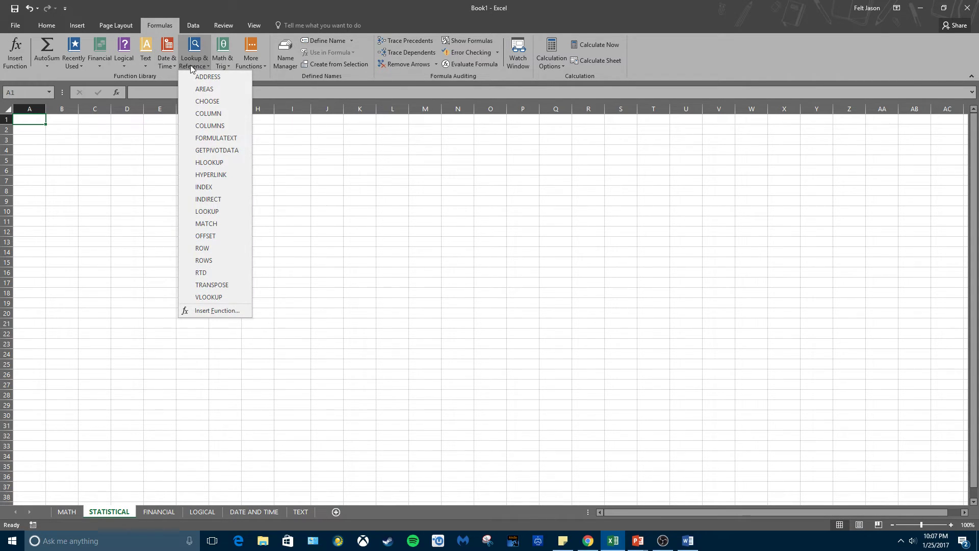
pyautogui.click(191, 65)
pyautogui.click(121, 59)
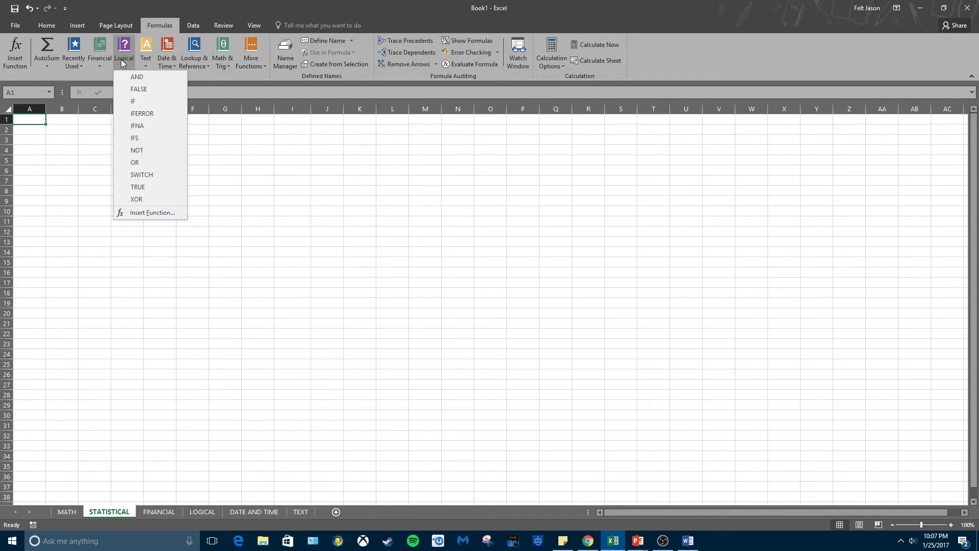
pyautogui.click(93, 57)
pyautogui.scroll(-2, 125, 225)
pyautogui.scroll(-4, 124, 225)
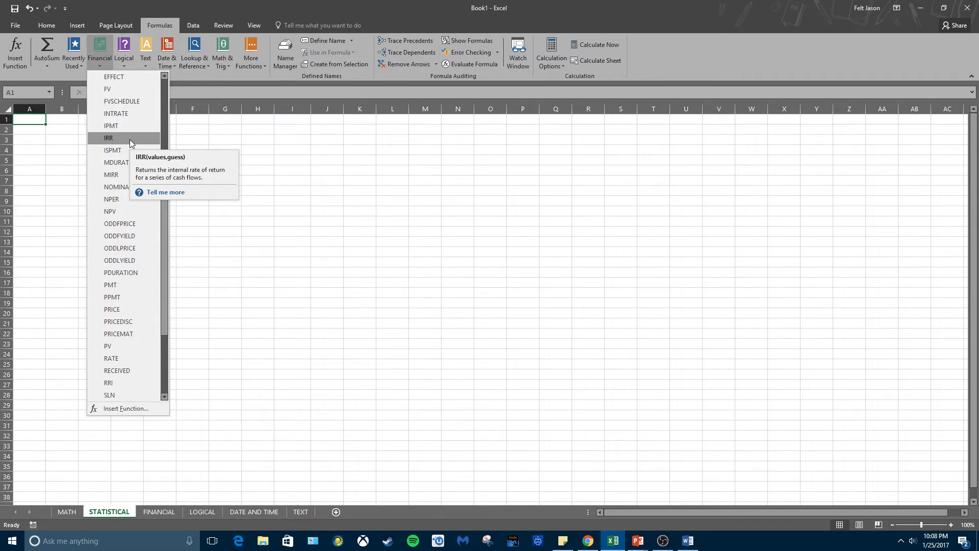
pyautogui.click(214, 60)
pyautogui.scroll(-8, 233, 260)
pyautogui.scroll(-1, 233, 264)
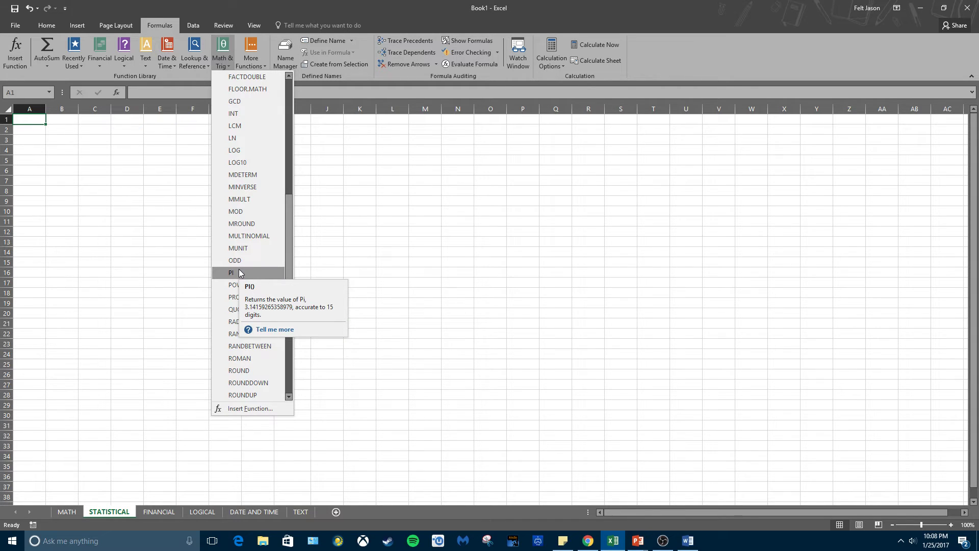
# Enter the formula =PI() in cell A1 of the STATISTICAL sheet.
pyautogui.click(31, 118)
pyautogui.write('=PI()')
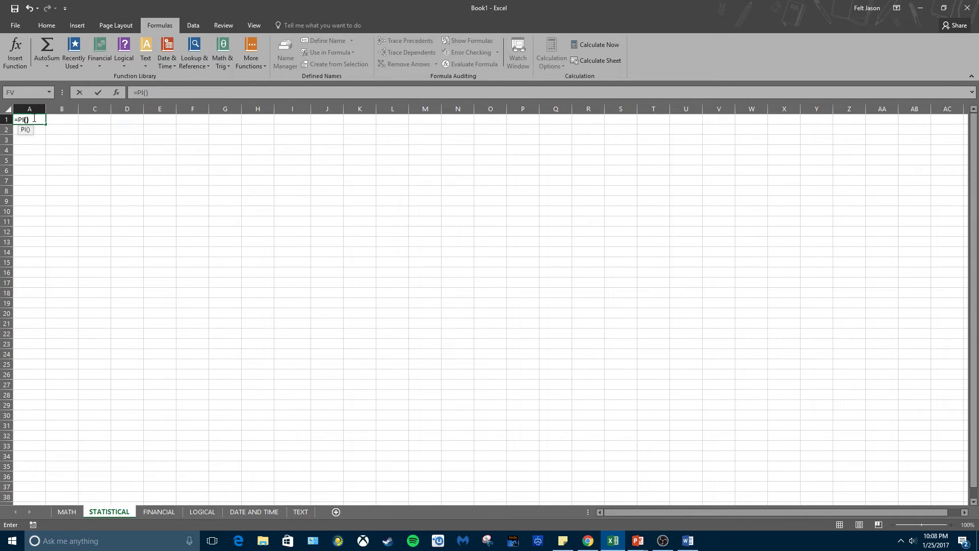
pyautogui.press('Return')
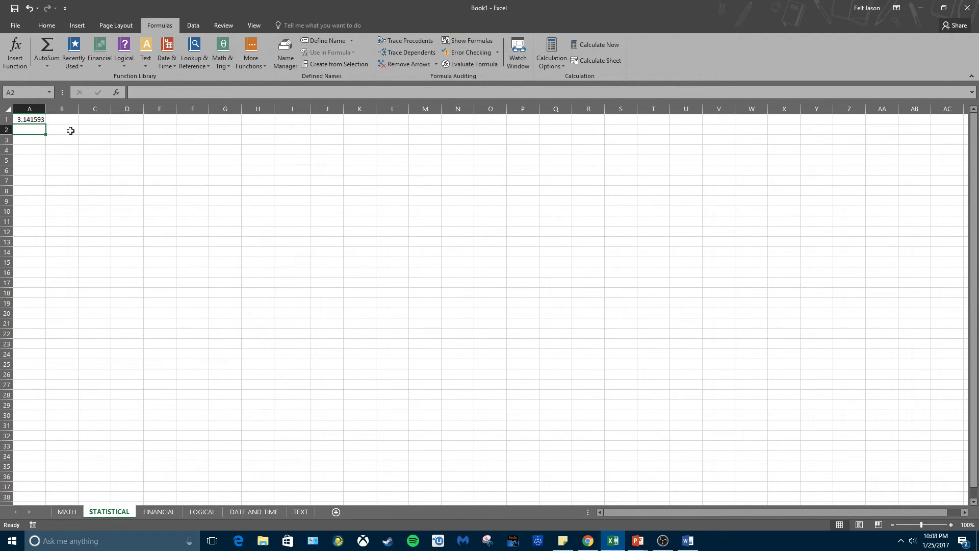
# Increase the decimal places displayed for pi in A1 until trailing zeros follow its stored digits.
pyautogui.click(39, 120)
pyautogui.click(46, 25)
pyautogui.click(383, 61)
pyautogui.click(373, 60)
pyautogui.click(373, 60)
pyautogui.click(372, 60)
pyautogui.click(372, 60)
pyautogui.click(374, 61)
pyautogui.click(374, 61)
pyautogui.click(374, 62)
pyautogui.click(375, 61)
pyautogui.click(374, 62)
pyautogui.click(374, 61)
pyautogui.click(374, 61)
pyautogui.click(374, 61)
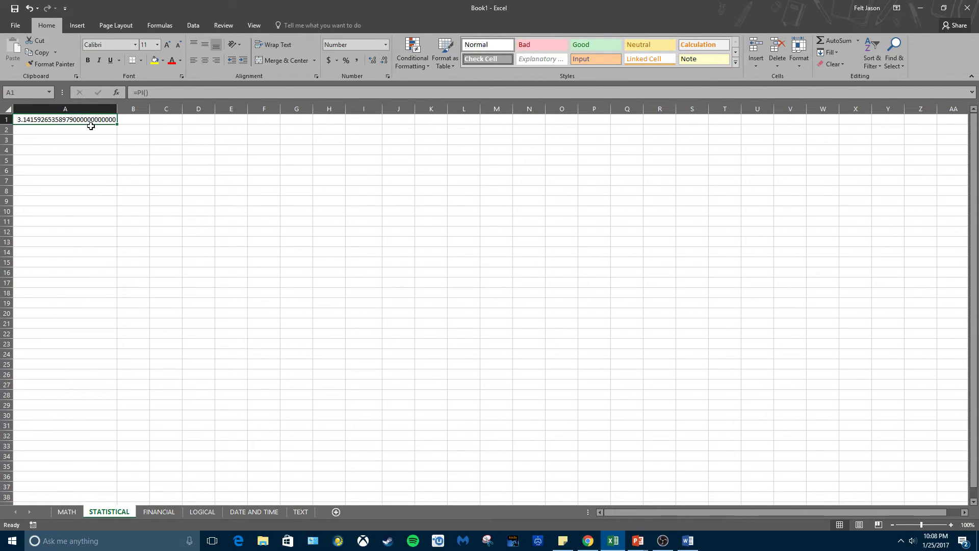
# Reduce the display of pi in cell A1 to four decimal places.
pyautogui.click(92, 128)
pyautogui.click(94, 120)
pyautogui.click(387, 61)
pyautogui.click(387, 61)
pyautogui.click(387, 61)
pyautogui.click(387, 61)
pyautogui.click(387, 61)
pyautogui.click(387, 61)
pyautogui.click(387, 60)
pyautogui.click(387, 61)
pyautogui.click(387, 61)
pyautogui.click(387, 60)
pyautogui.click(387, 60)
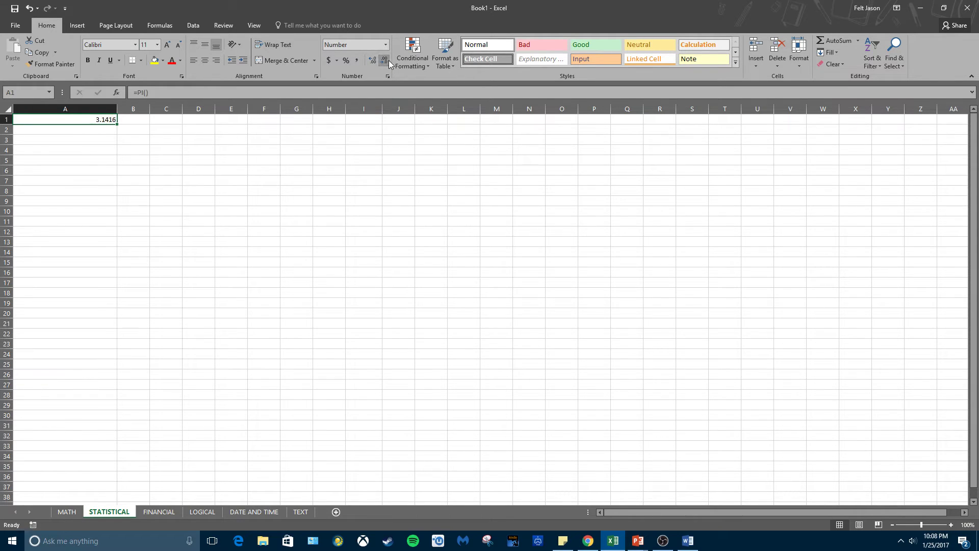
# Undo the decimal place changes and the PI formula in A1 of the STATISTICAL sheet, and narrow column A.
pyautogui.click(33, 9)
pyautogui.click(32, 9)
pyautogui.click(32, 9)
pyautogui.click(32, 9)
pyautogui.click(32, 9)
pyautogui.click(32, 10)
pyautogui.doubleClick(32, 9)
pyautogui.click(32, 9)
pyautogui.doubleClick(33, 9)
pyautogui.doubleClick(32, 9)
pyautogui.click(32, 9)
pyautogui.doubleClick(32, 9)
pyautogui.click(32, 9)
pyautogui.click(32, 10)
pyautogui.click(32, 9)
pyautogui.click(32, 9)
pyautogui.click(32, 9)
pyautogui.click(32, 9)
pyautogui.click(32, 9)
pyautogui.click(32, 10)
pyautogui.click(32, 9)
pyautogui.click(33, 9)
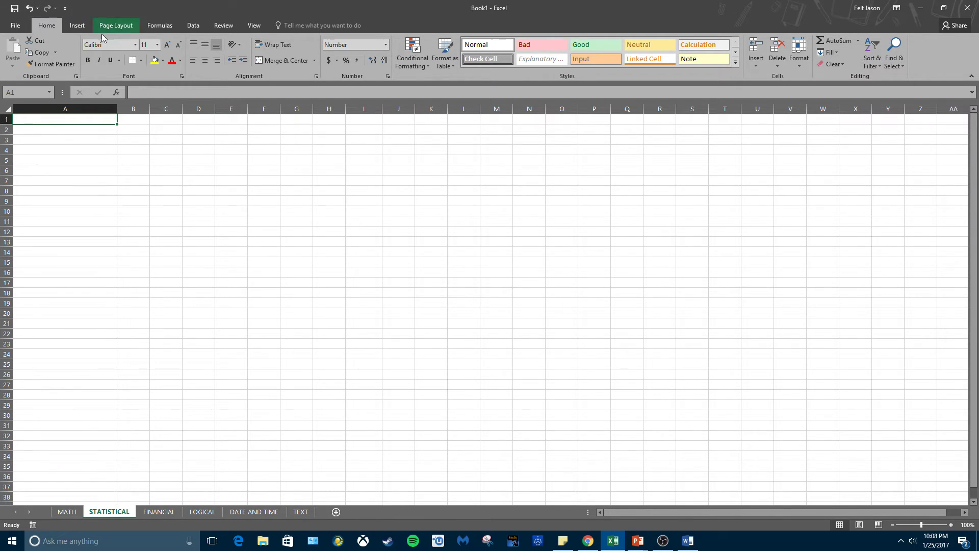
pyautogui.moveTo(116, 108); pyautogui.dragTo(57, 105)
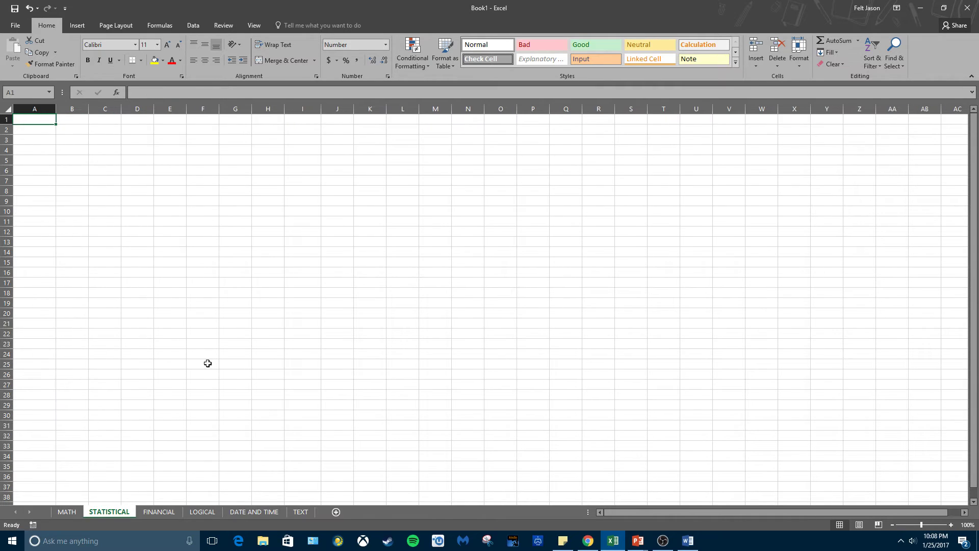
# Switch to the PowerPoint presentation and view slide 7 on Mathematical and Trigonometric functions.
pyautogui.click(635, 540)
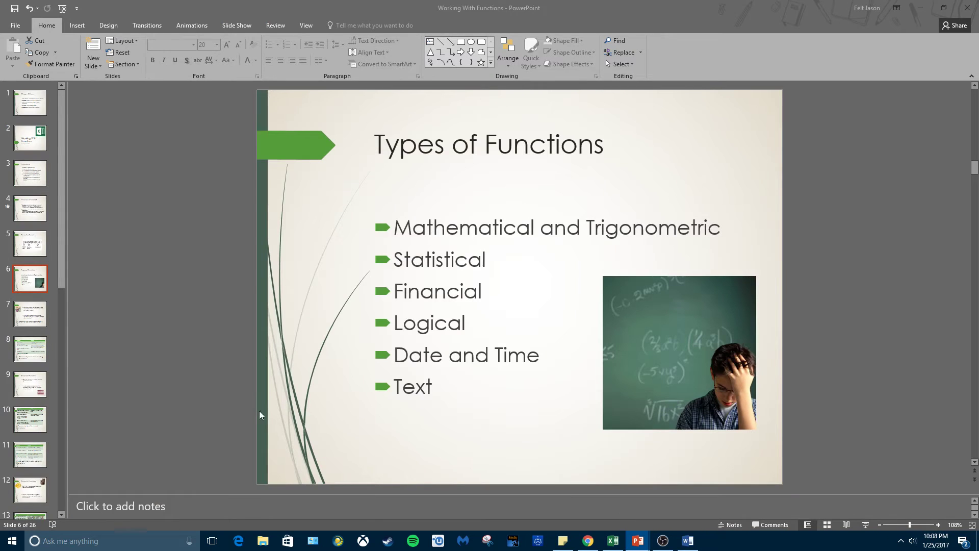
pyautogui.click(30, 313)
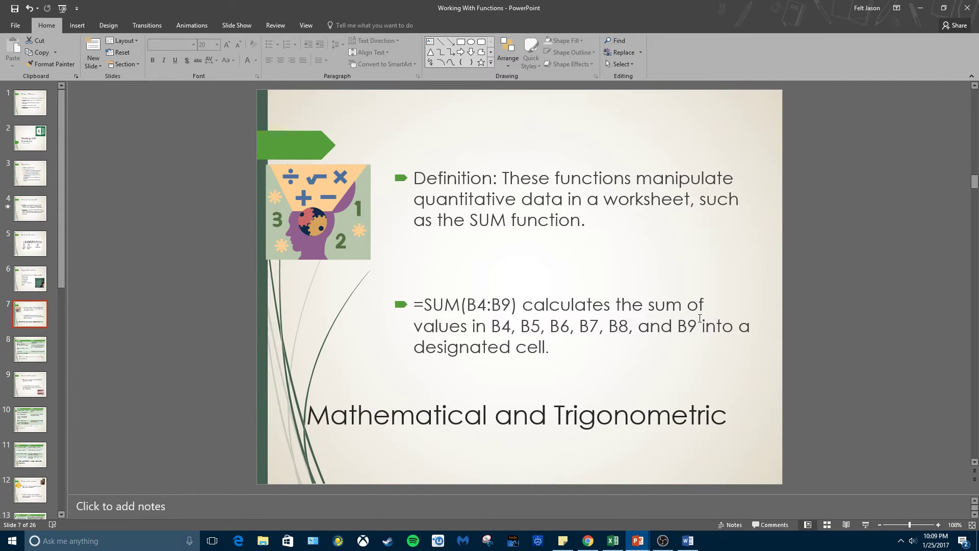
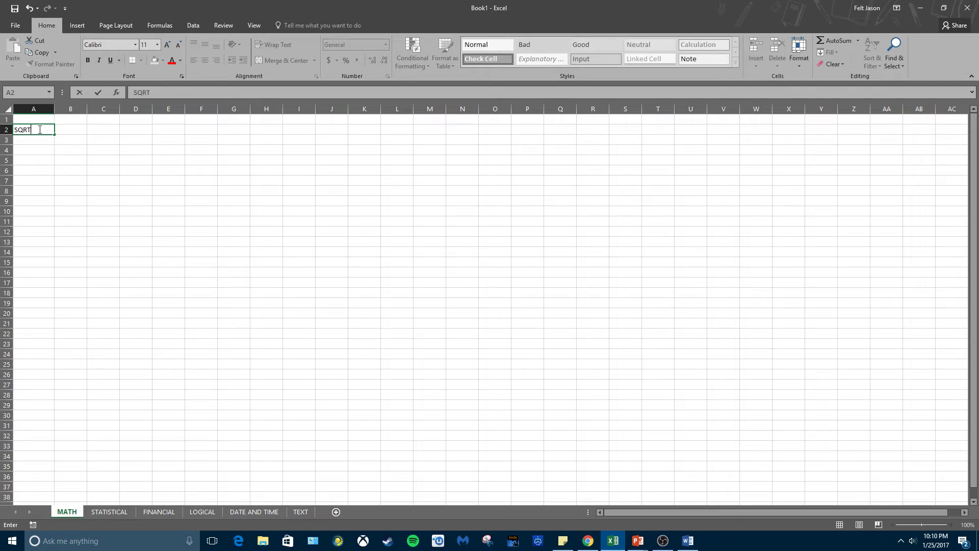
# Confirm the label SQRT in A2 of the MATH sheet and enter 16, 36 and 49 in cells B2 to B4.
pyautogui.press('Return')
pyautogui.press('Up')
pyautogui.press('Right')
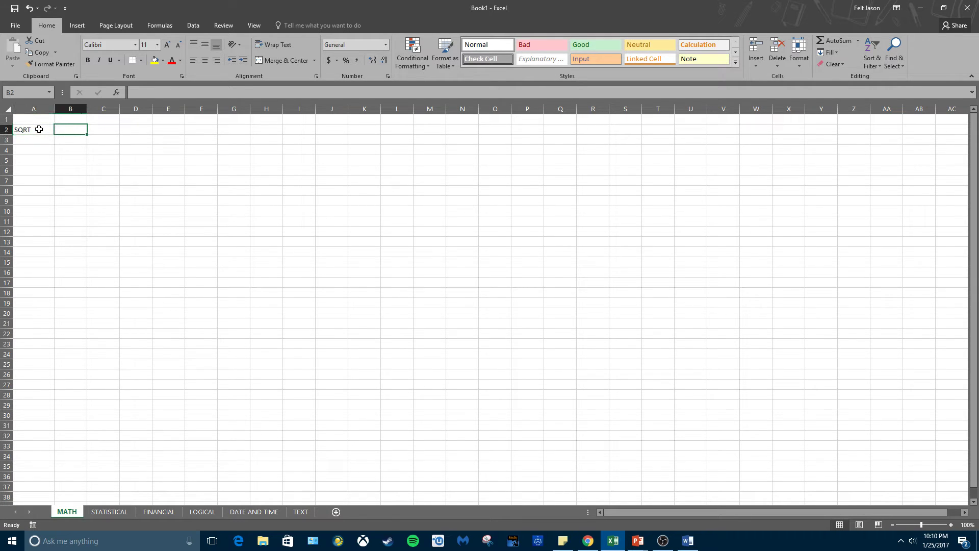
pyautogui.write('16')
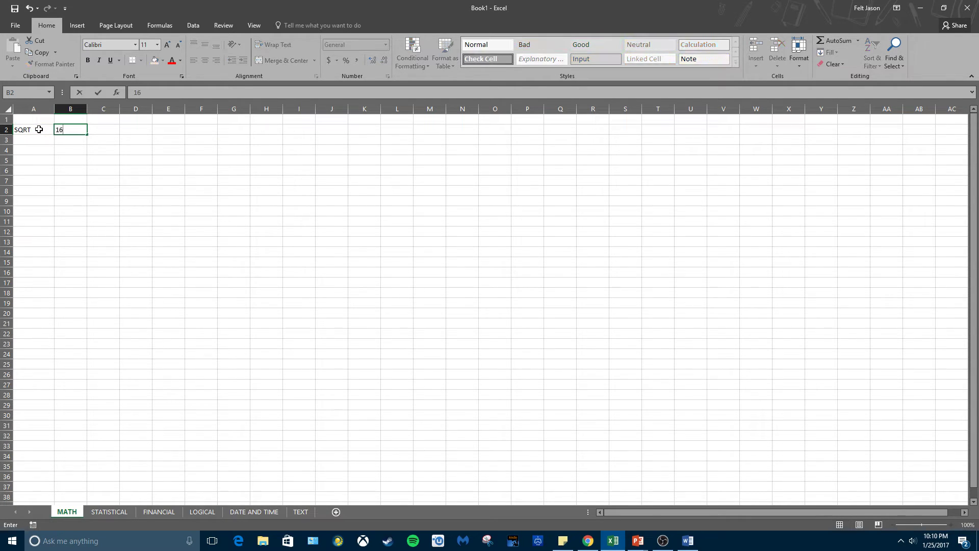
pyautogui.press('Return')
pyautogui.write('36')
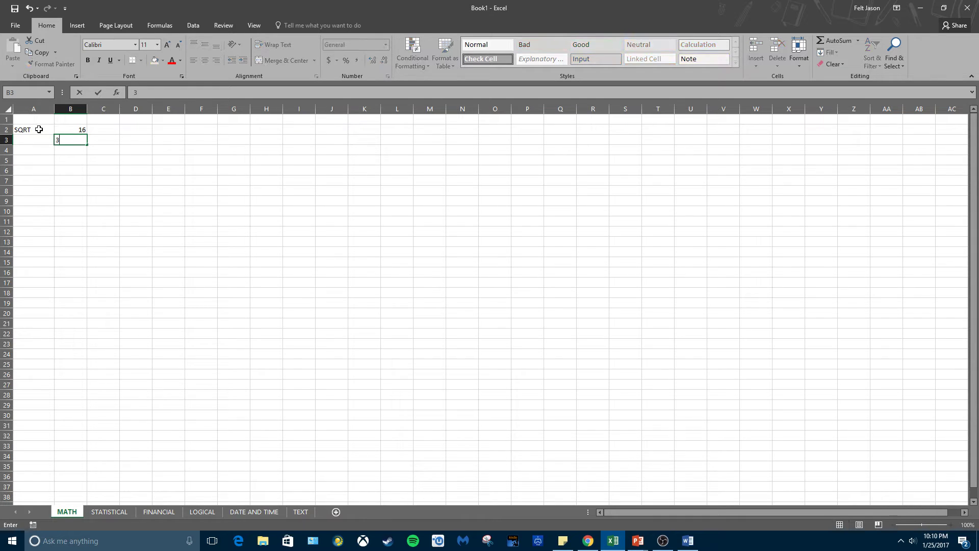
pyautogui.press('Return')
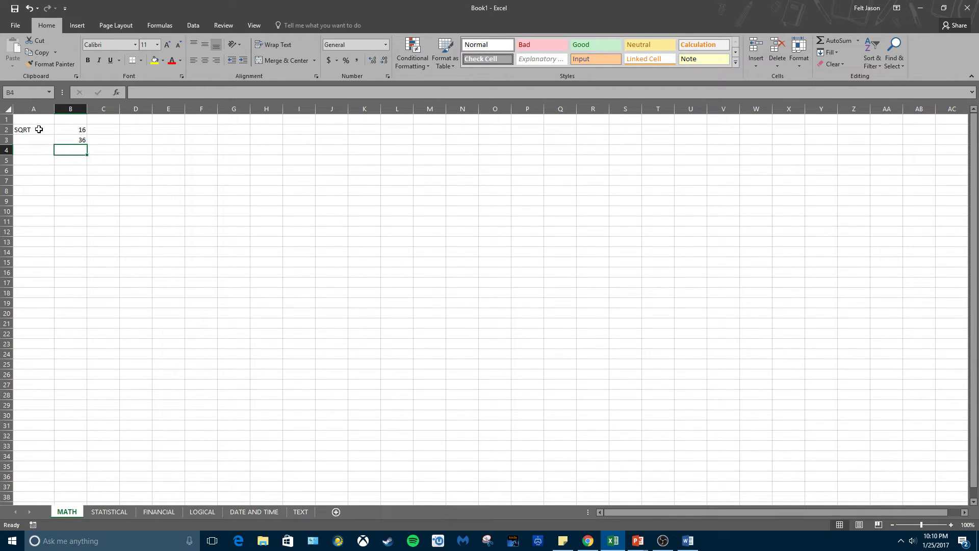
pyautogui.write('49')
pyautogui.press('Return')
# Enter the formula =SQRT(B2) in cell C2.
pyautogui.click(117, 131)
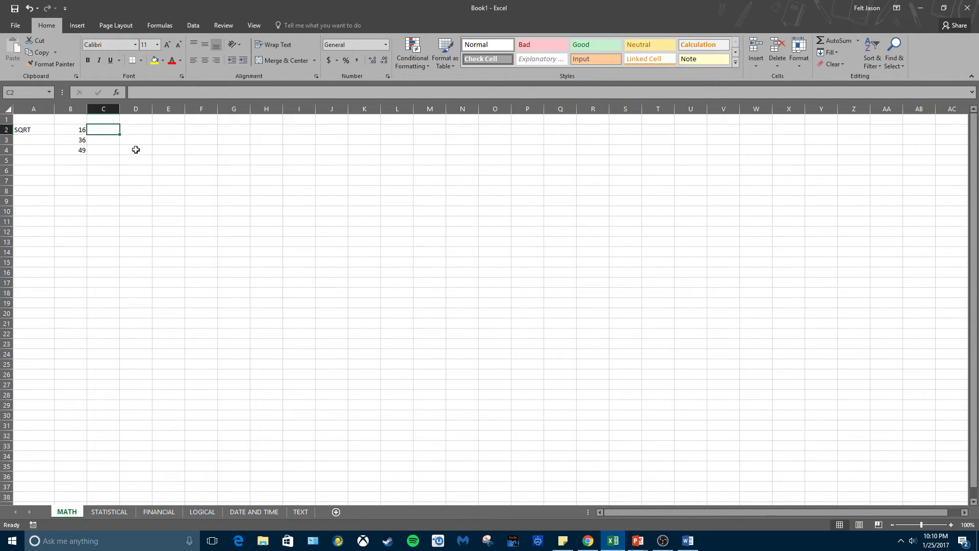
pyautogui.click(76, 129)
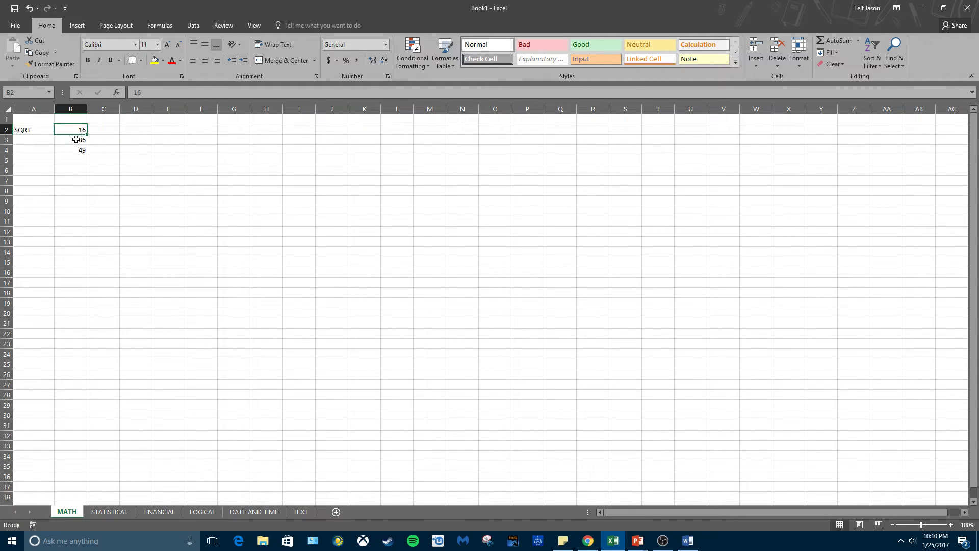
pyautogui.click(100, 131)
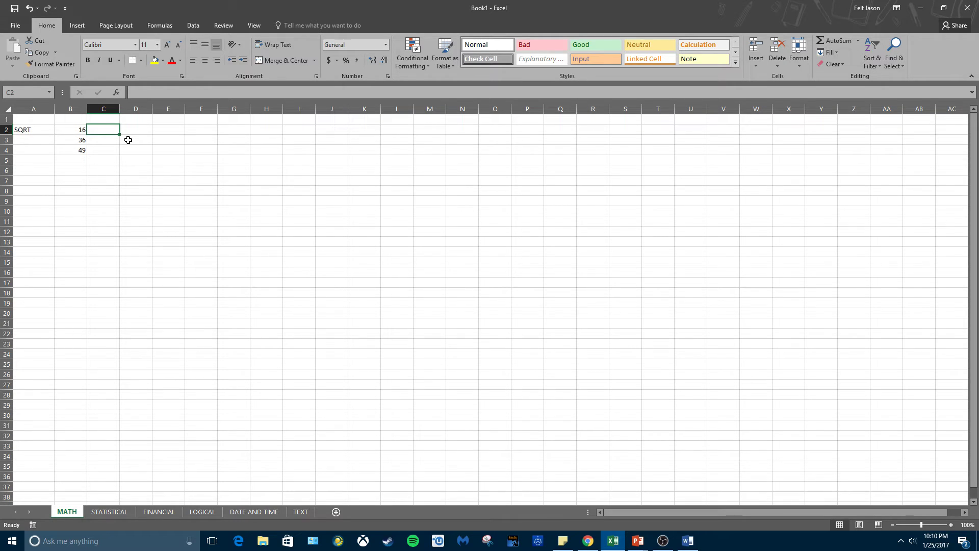
pyautogui.write('=SQRT')
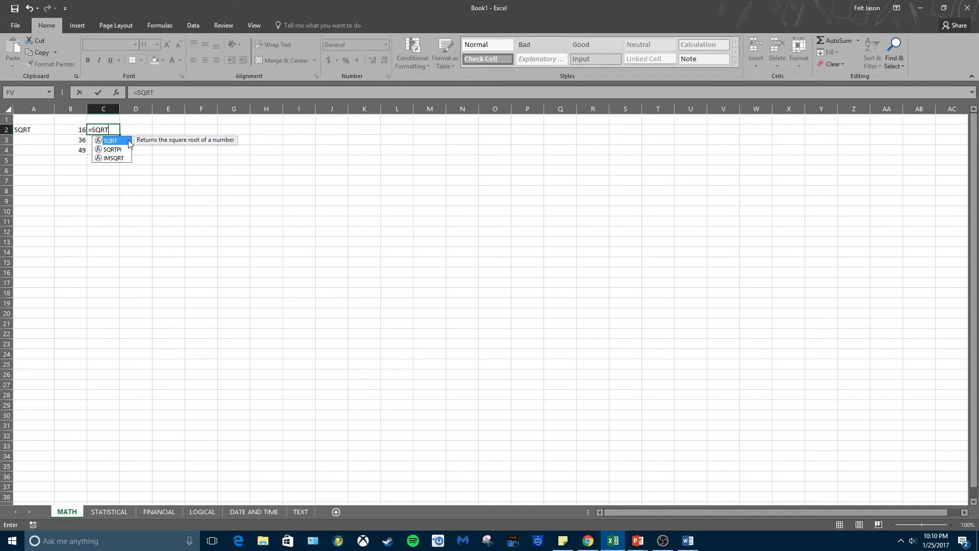
pyautogui.doubleClick(128, 141)
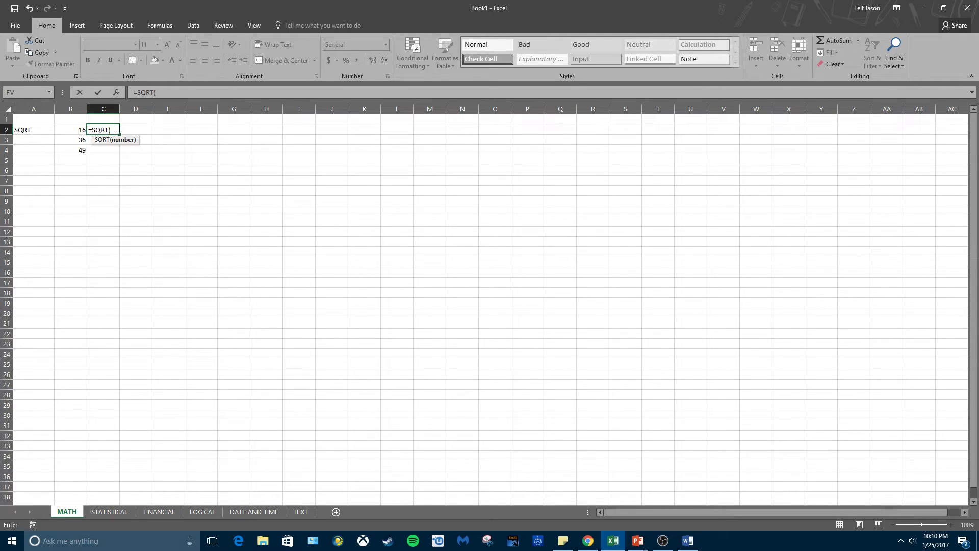
pyautogui.write('B')
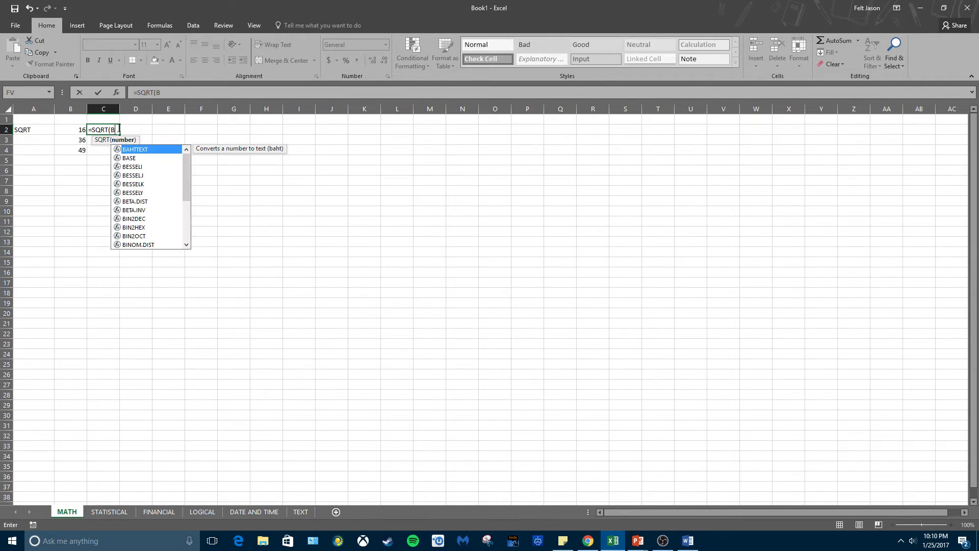
pyautogui.write('2)')
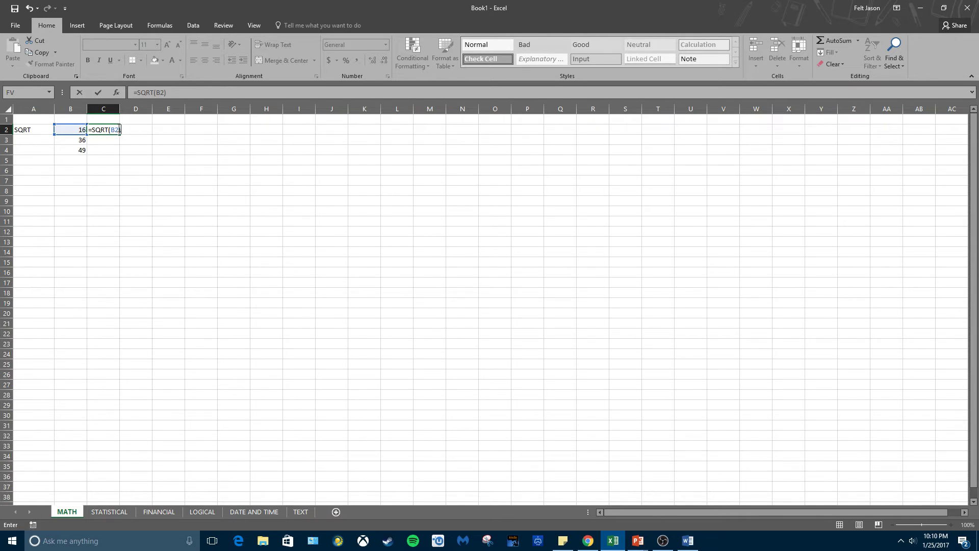
pyautogui.press('Return')
# Replace the cell reference in the C2 formula with the number 16, giving =SQRT(16).
pyautogui.click(119, 128)
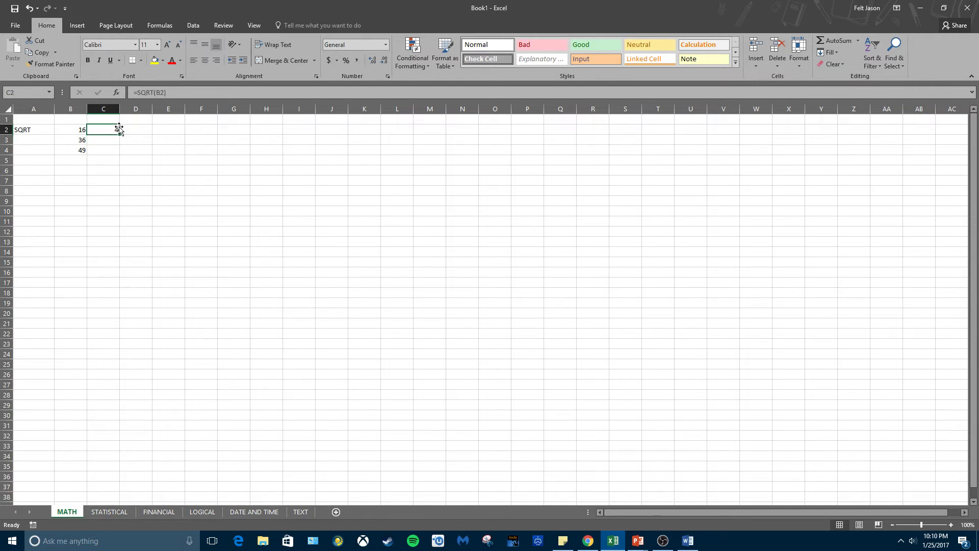
pyautogui.doubleClick(160, 92)
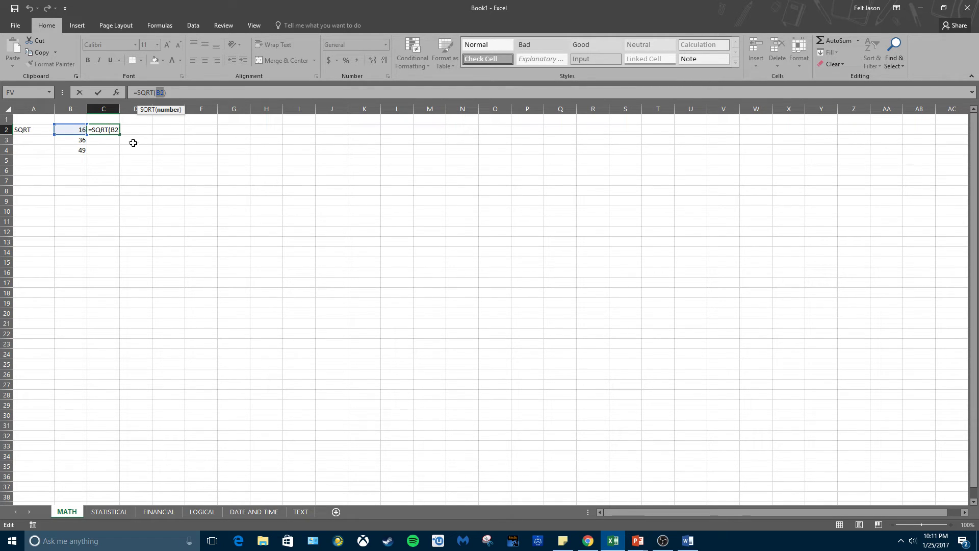
pyautogui.write('16')
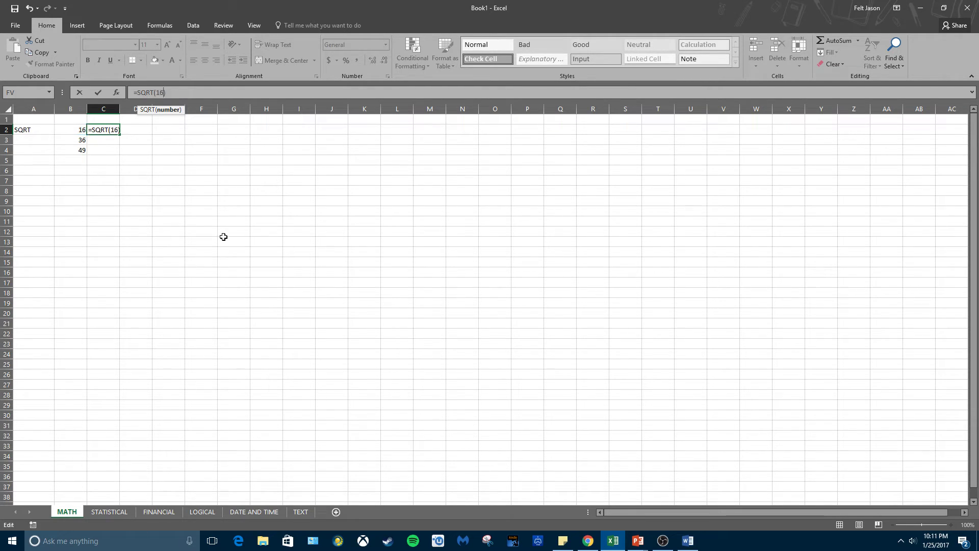
pyautogui.press('Return')
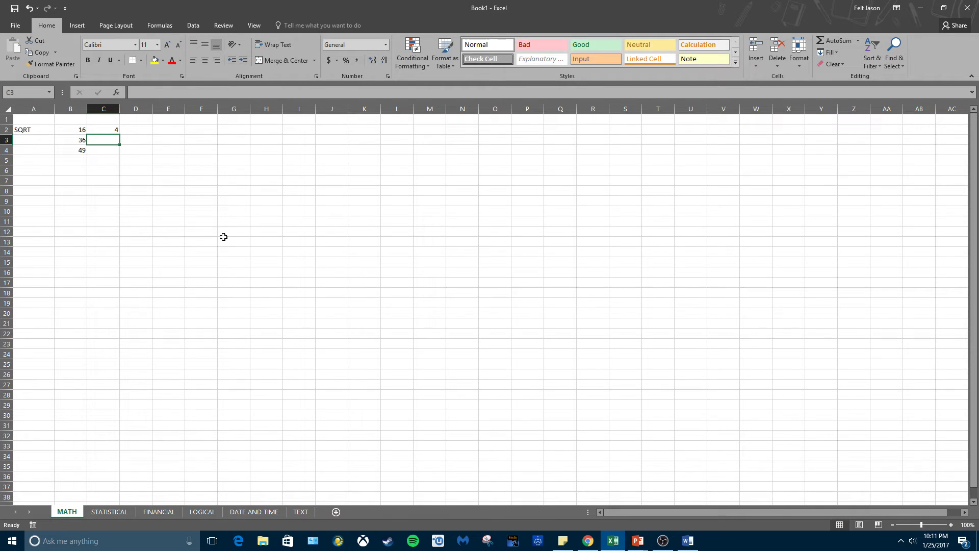
# Set B2 to 18 to test the fixed-number formula in C2, and set B2 back to 16.
pyautogui.click(77, 130)
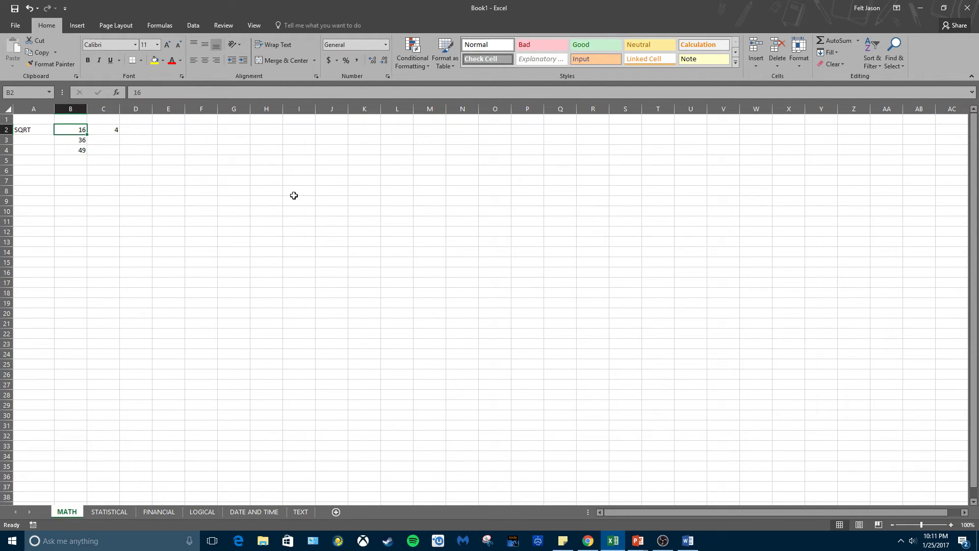
pyautogui.write('18')
pyautogui.press('Return')
pyautogui.click(76, 131)
pyautogui.write('16')
pyautogui.press('Tab')
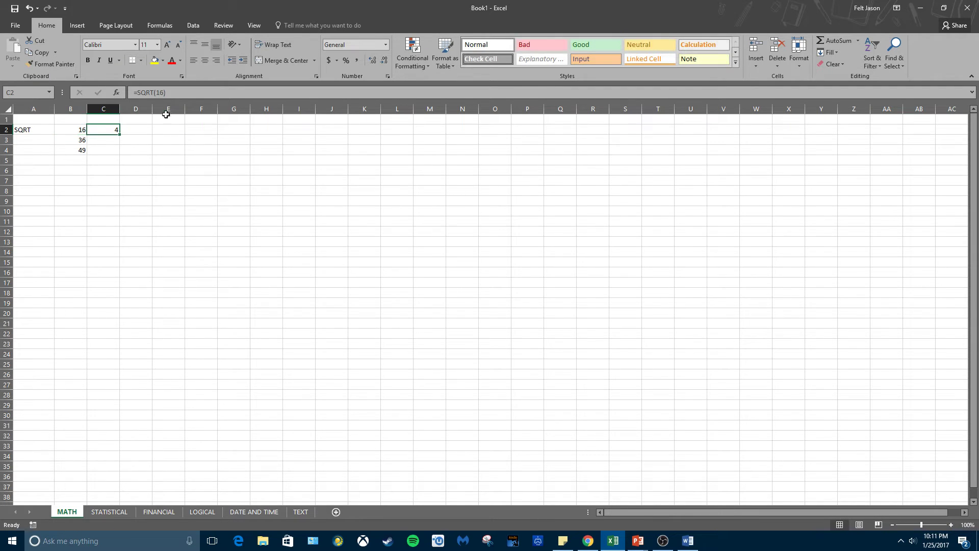
# Change the C2 formula to reference cell B2 instead of the fixed number, and set B2 to 18.
pyautogui.doubleClick(108, 130)
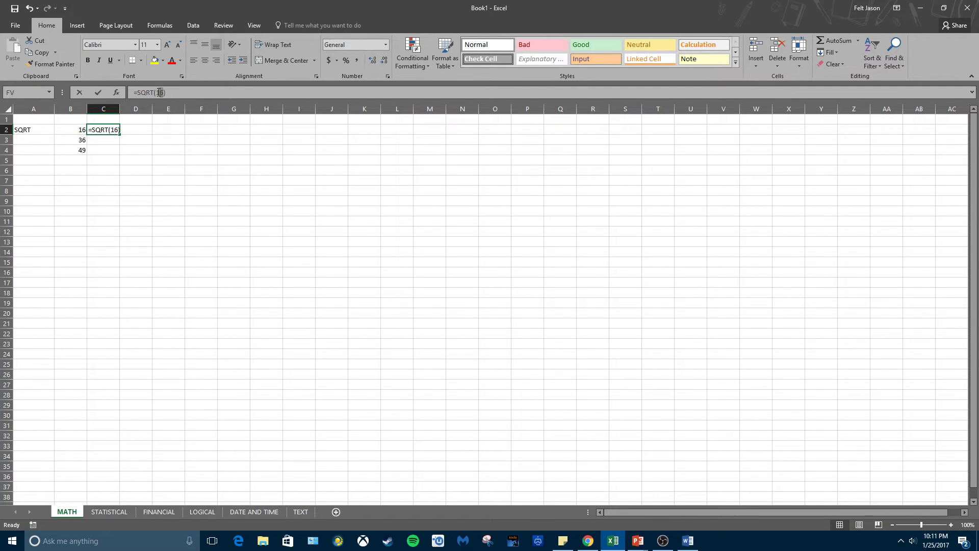
pyautogui.click(67, 129)
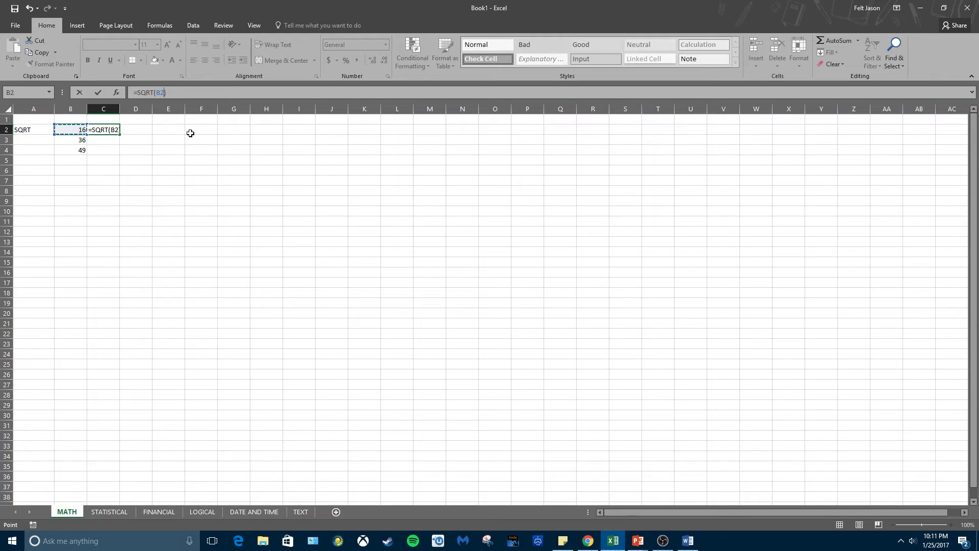
pyautogui.press('Return')
pyautogui.click(80, 129)
pyautogui.write('18')
pyautogui.press('Return')
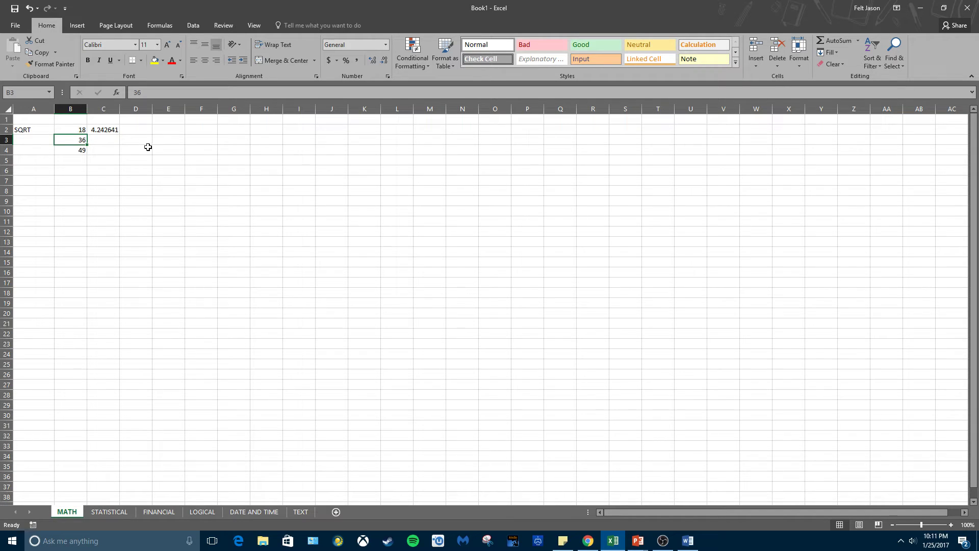
# Reselect cell B2 as the argument of the square root formula in C2.
pyautogui.click(103, 132)
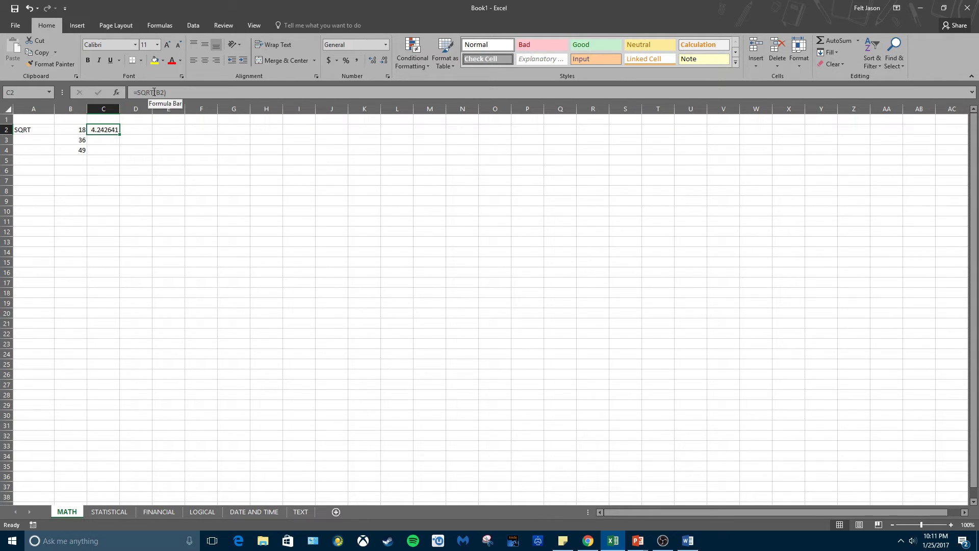
pyautogui.doubleClick(164, 93)
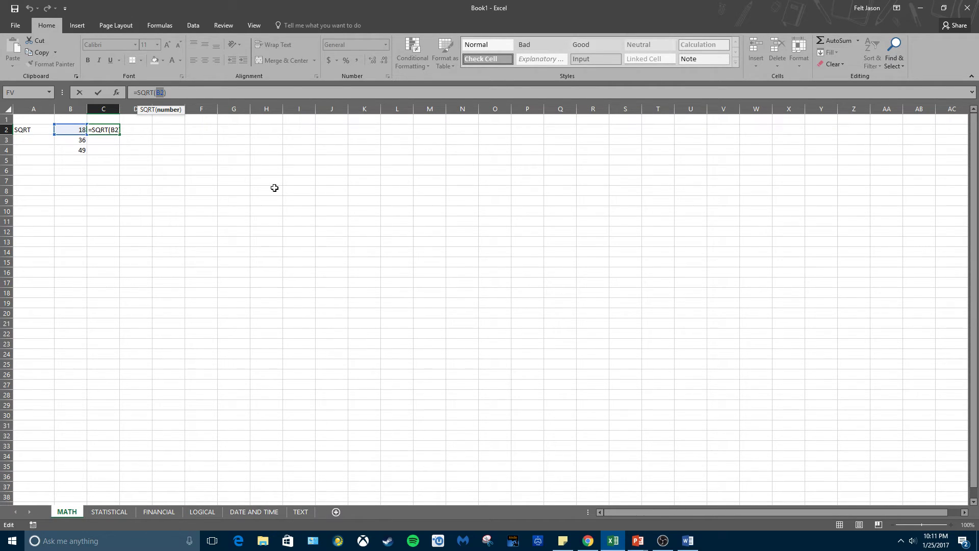
pyautogui.click(121, 158)
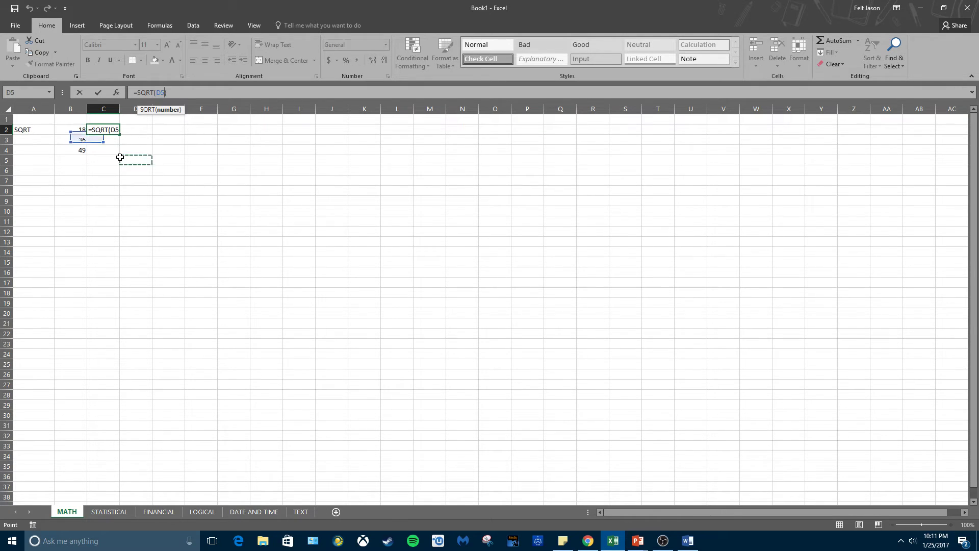
pyautogui.click(79, 127)
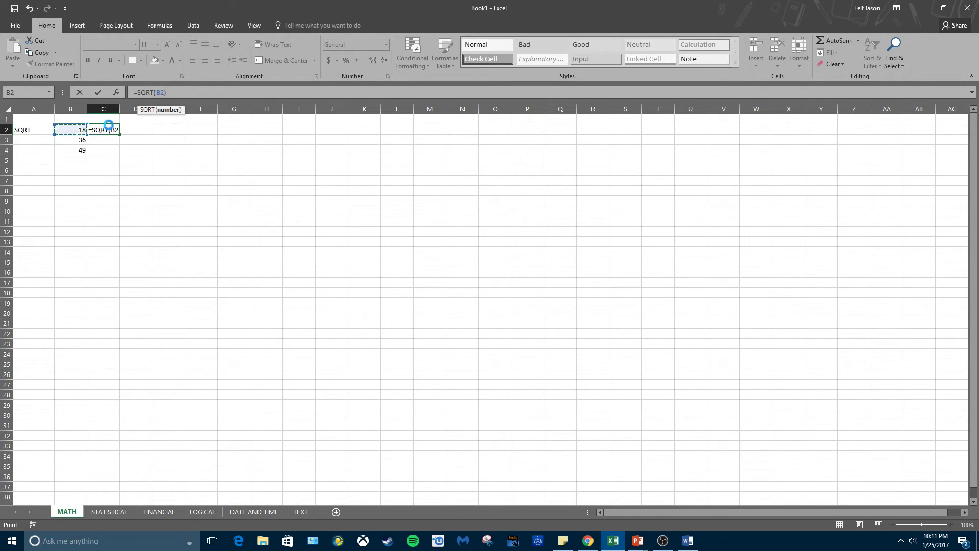
pyautogui.press('Return')
pyautogui.click(100, 128)
# Insert the SQRT function from the Math & Trig function library into C3, with cell B3 as its argument.
pyautogui.click(78, 140)
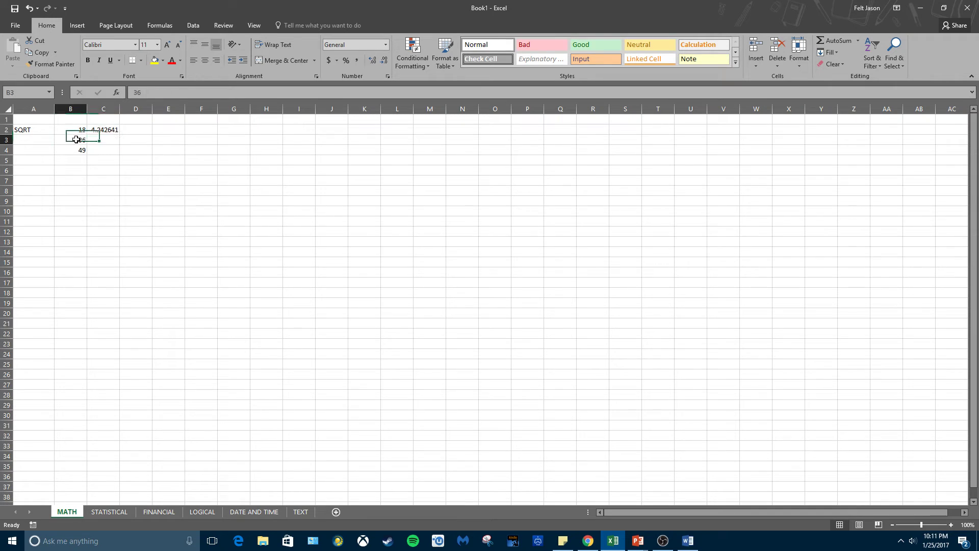
pyautogui.click(102, 140)
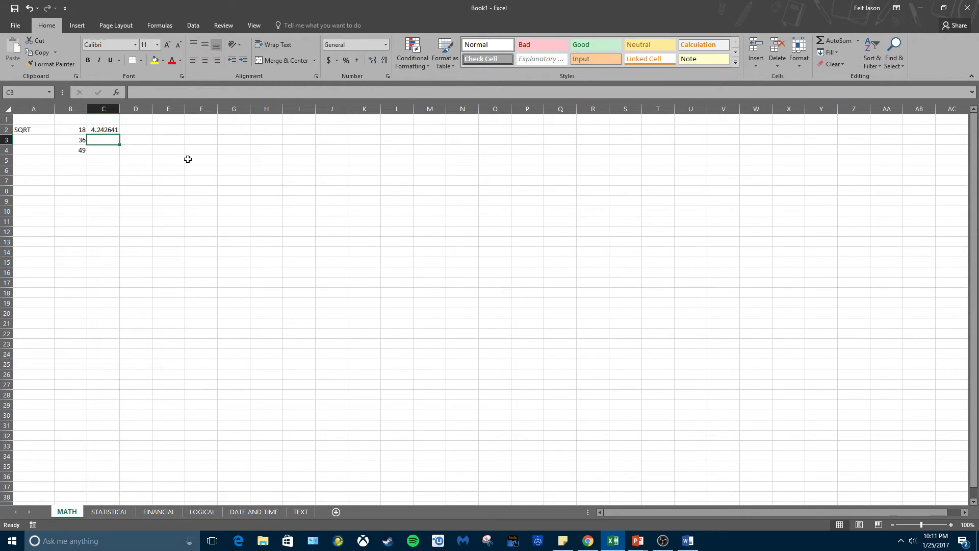
pyautogui.click(161, 26)
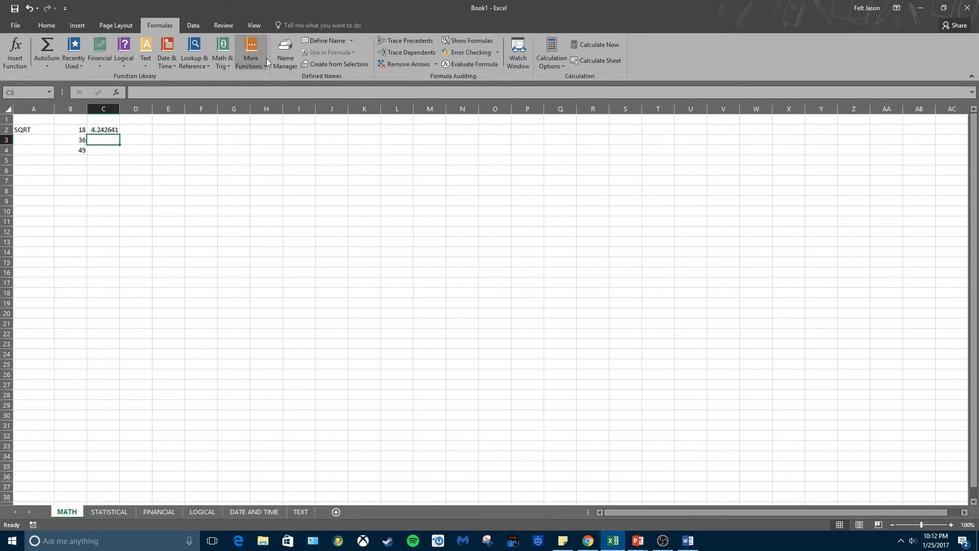
pyautogui.click(228, 62)
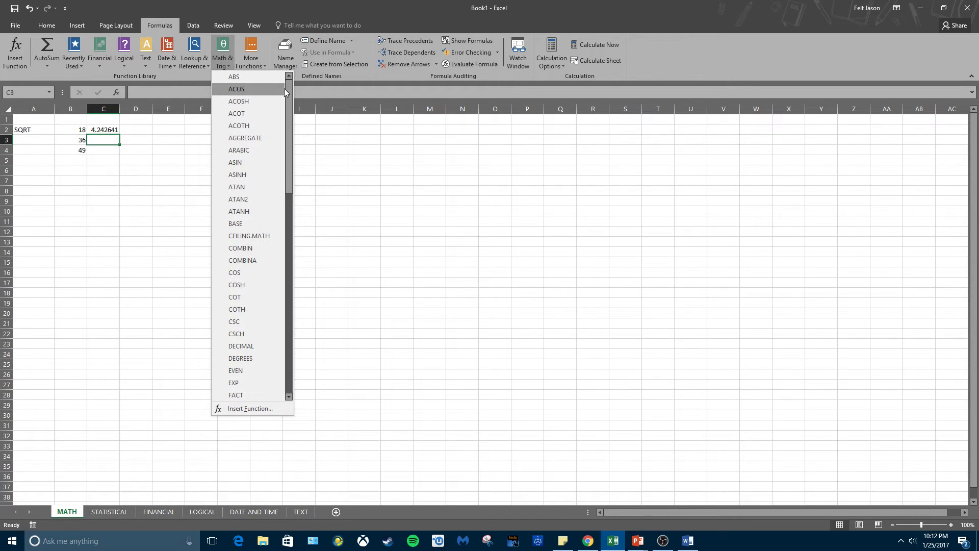
pyautogui.moveTo(289, 91); pyautogui.dragTo(264, 159)
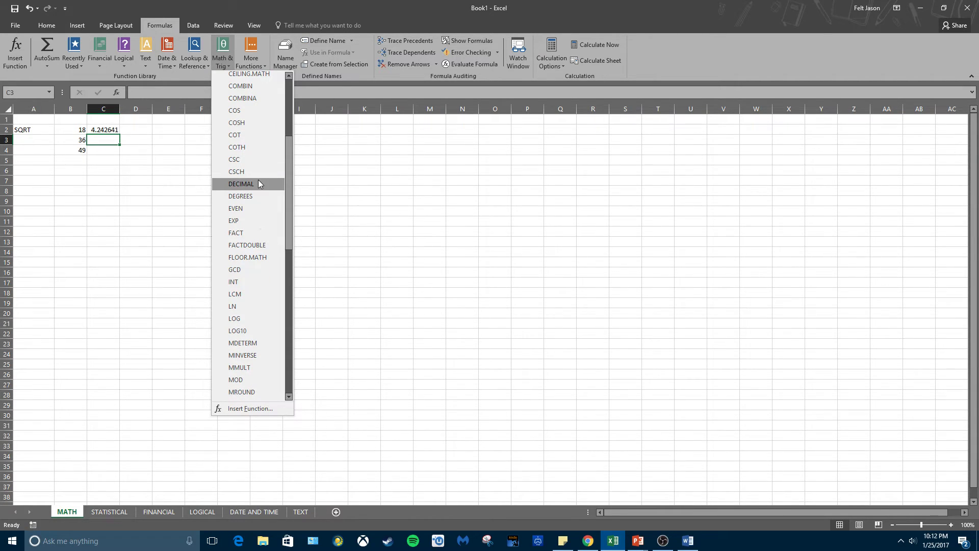
pyautogui.click(287, 128)
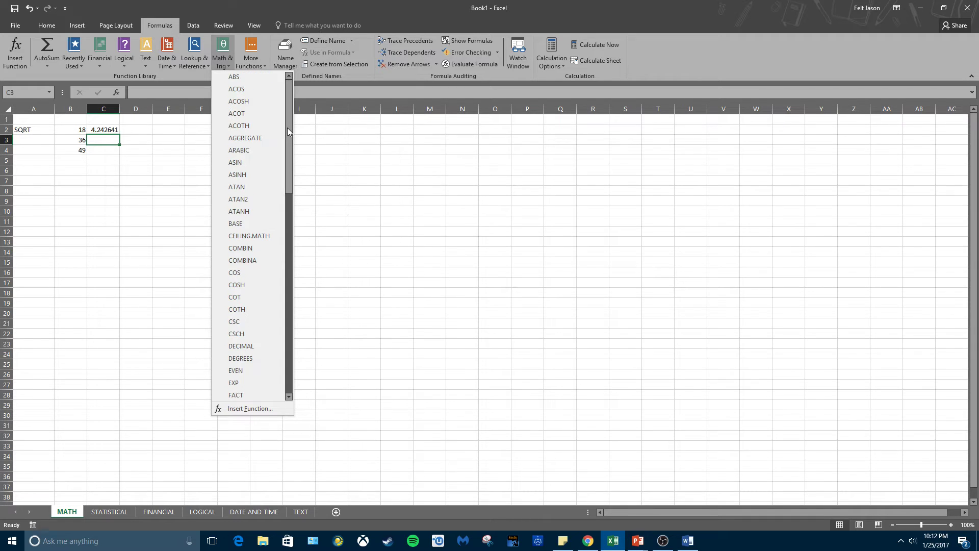
pyautogui.moveTo(287, 139); pyautogui.dragTo(299, 341)
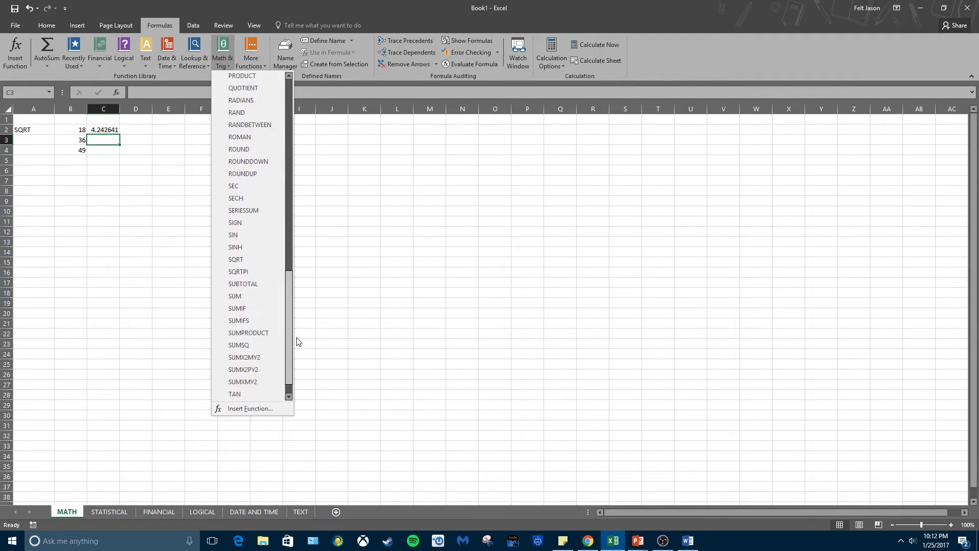
pyautogui.click(245, 259)
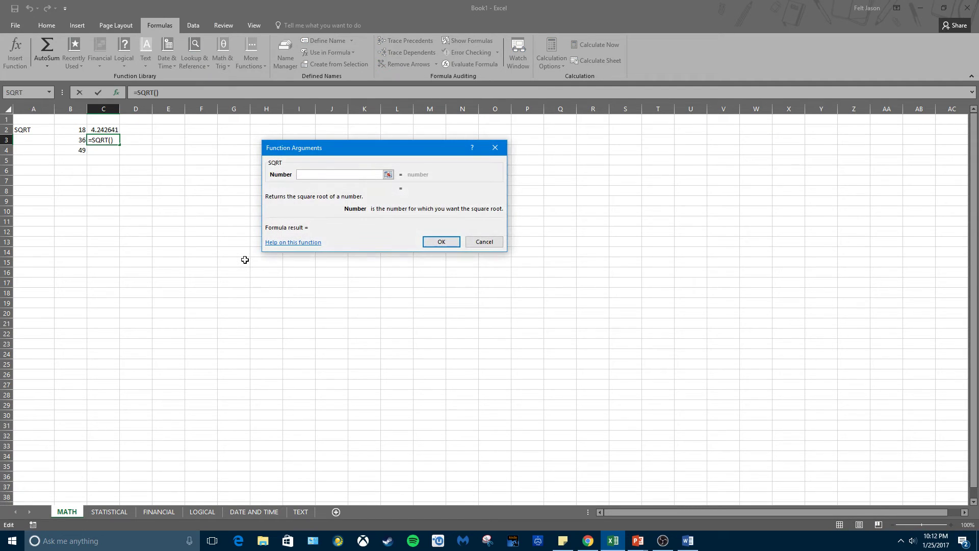
pyautogui.click(72, 141)
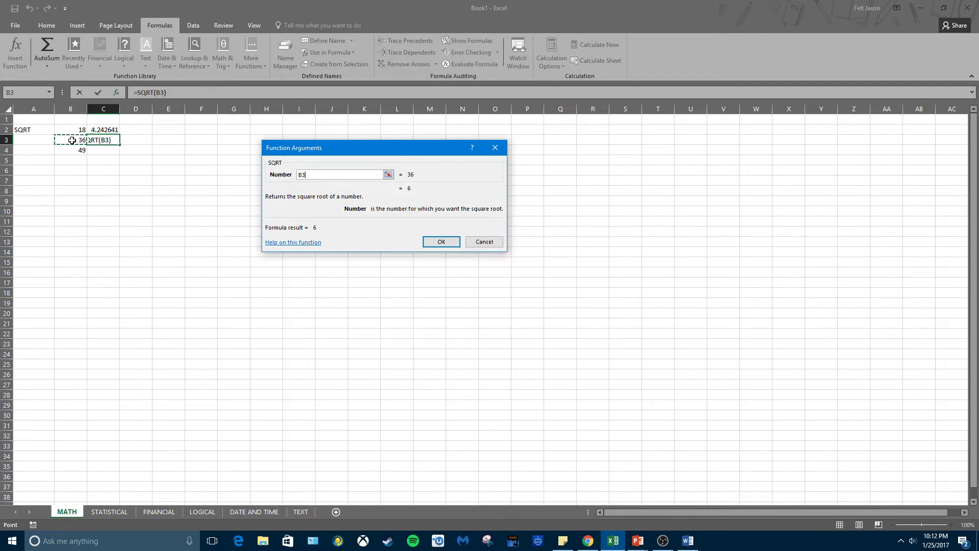
pyautogui.press('Return')
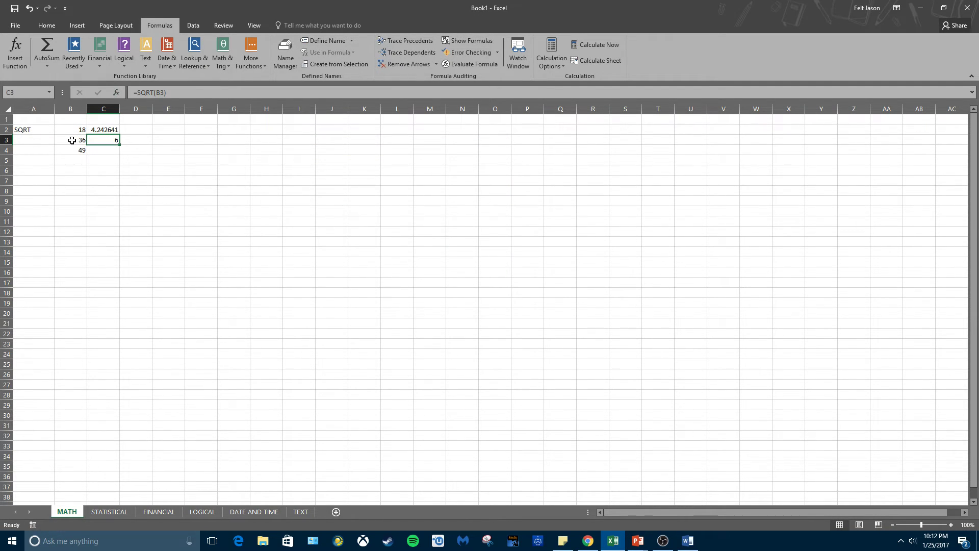
# Start inserting a function in C4 and search the available functions for "Square Root".
pyautogui.click(109, 149)
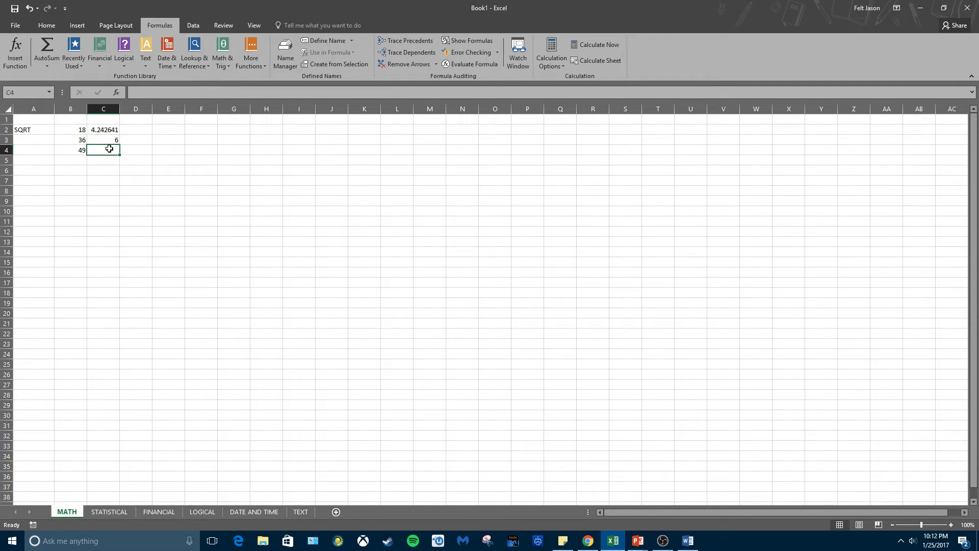
pyautogui.click(23, 63)
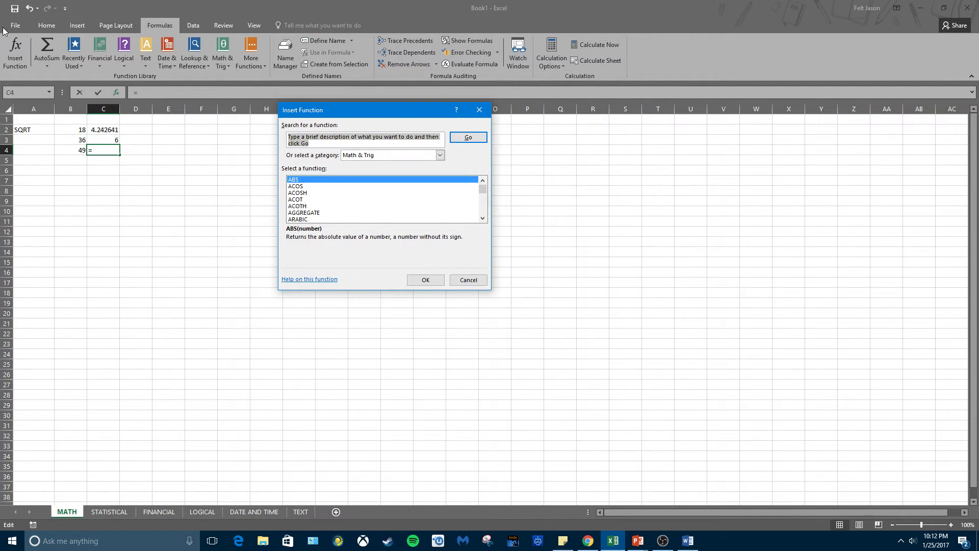
pyautogui.write('Squar')
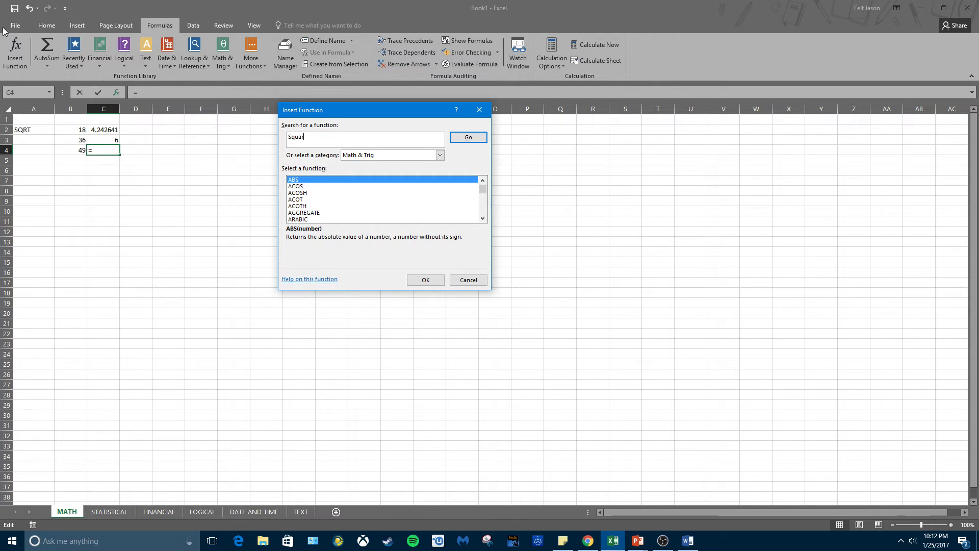
pyautogui.write('e Root')
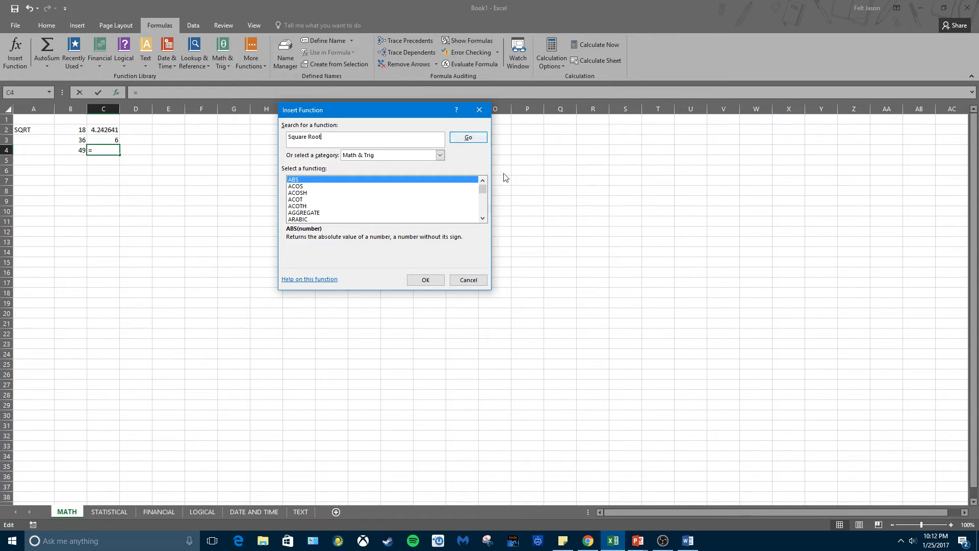
pyautogui.click(468, 138)
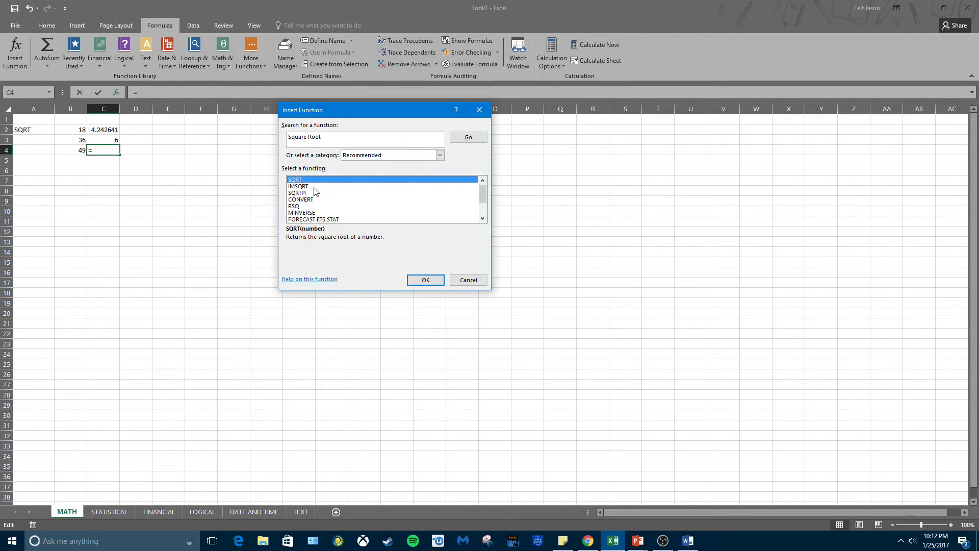
# Review the IMSQRT and SQRTPI descriptions, and insert SQRT into C4 with cell B4 as its argument.
pyautogui.click(314, 186)
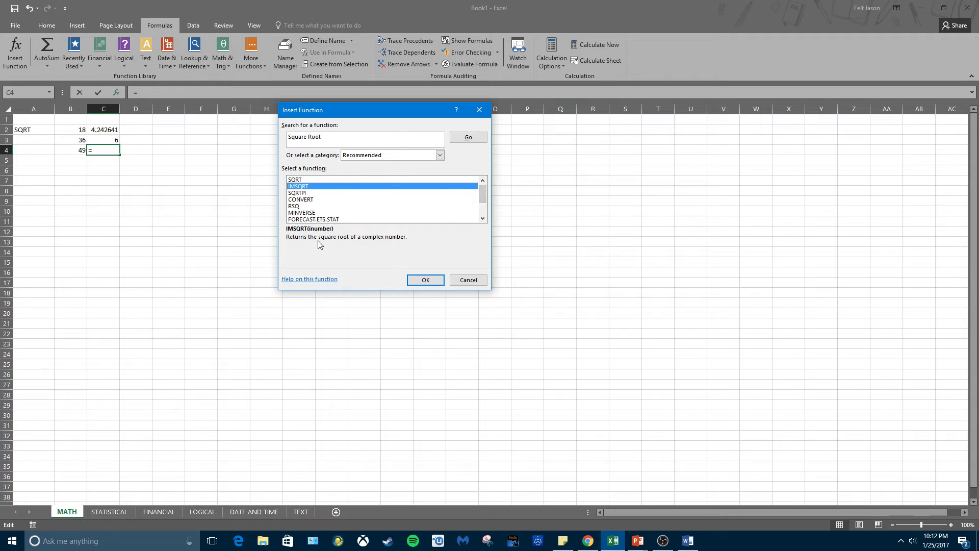
pyautogui.click(299, 193)
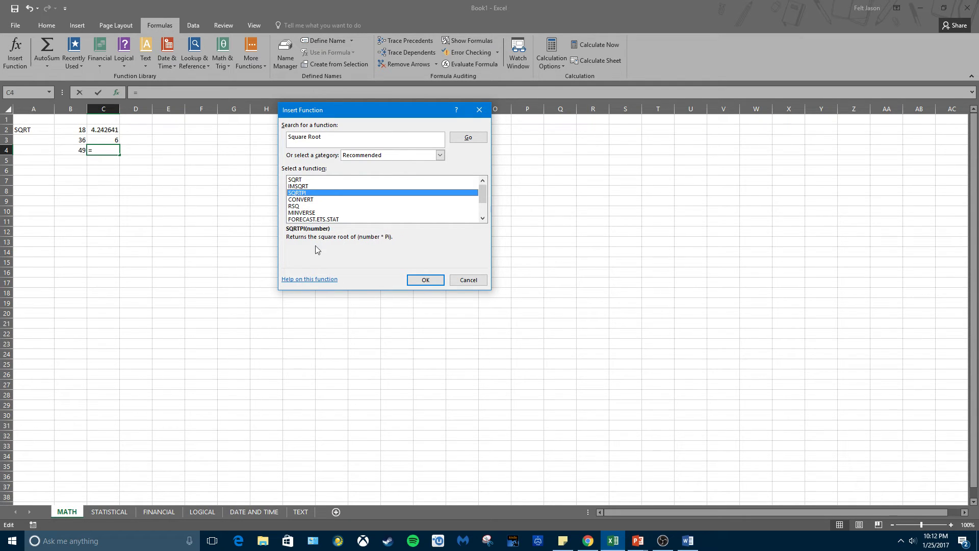
pyautogui.click(307, 180)
pyautogui.click(425, 280)
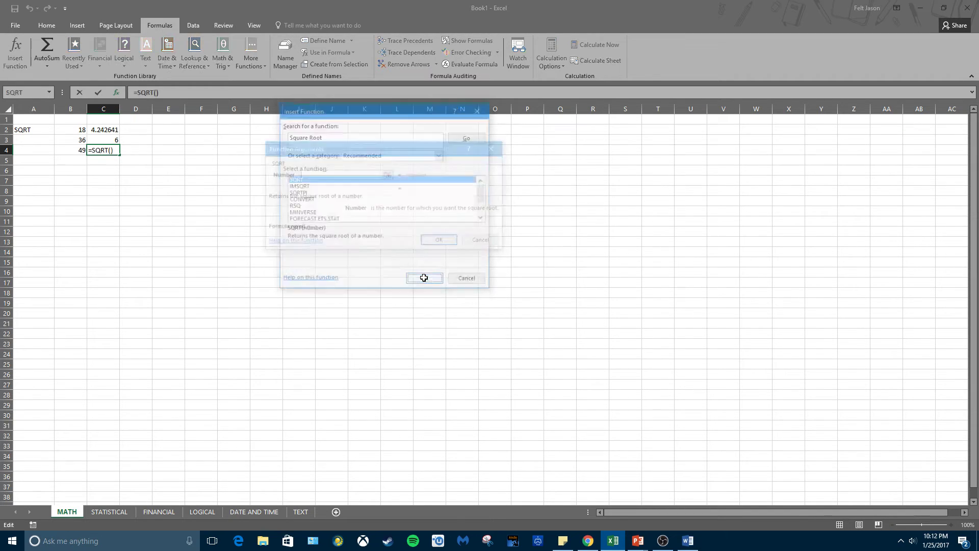
pyautogui.click(78, 151)
pyautogui.press('Return')
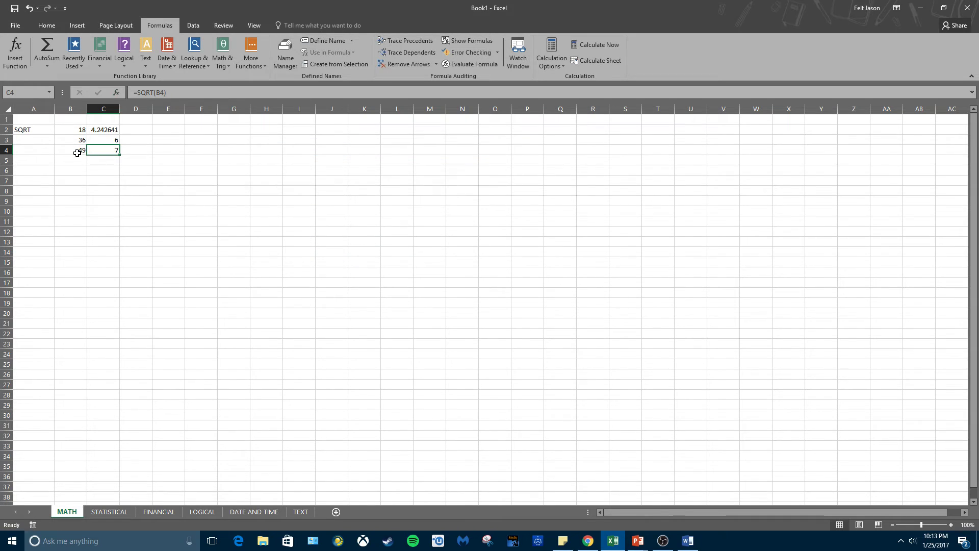
# Select cell A6, check the ROUND function's syntax in the Working With Functions presentation in PowerPoint, and return to the Excel workbook.
pyautogui.click(240, 181)
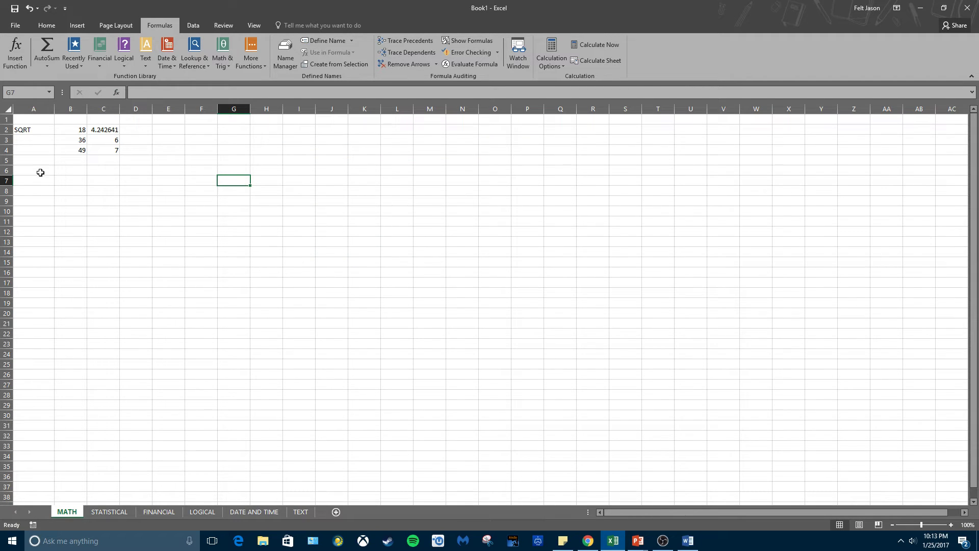
pyautogui.click(36, 170)
pyautogui.moveTo(637, 541)
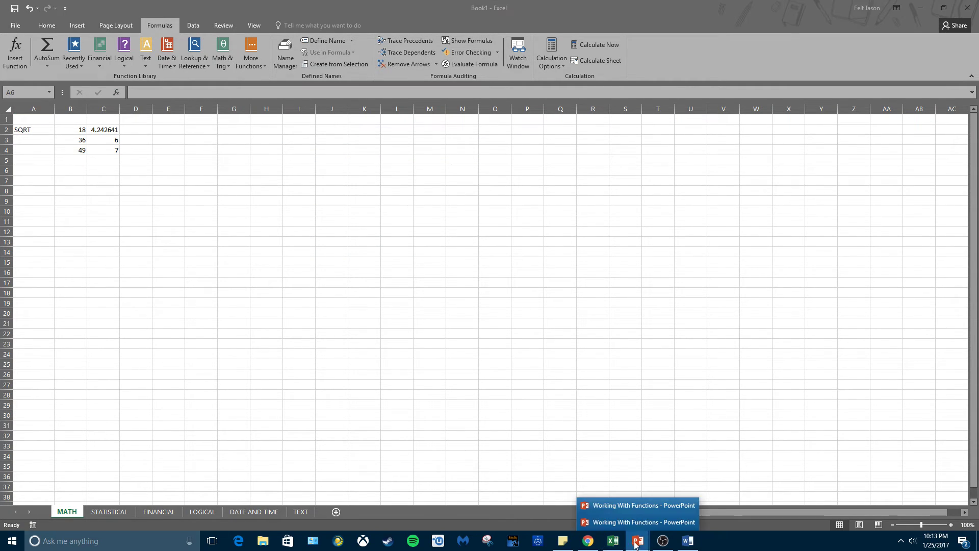
pyautogui.click(631, 509)
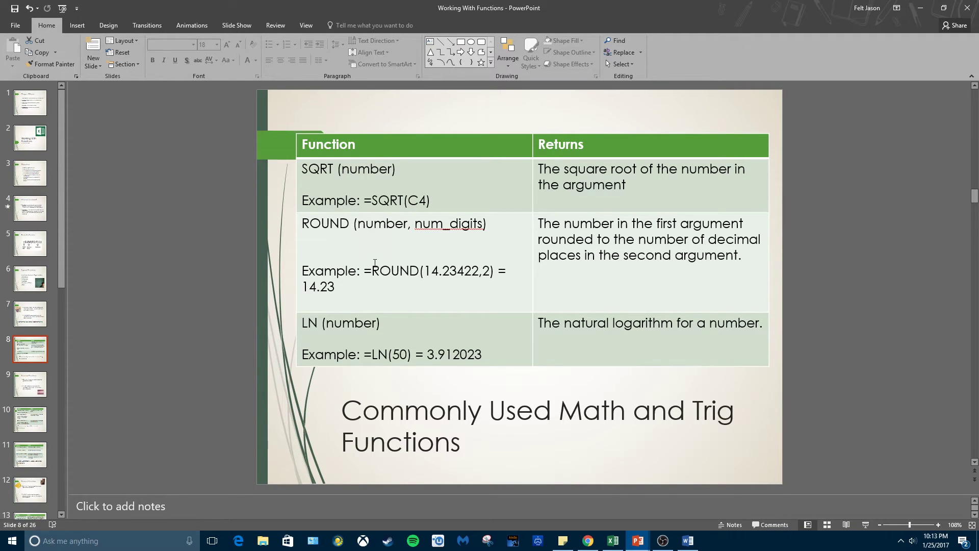
pyautogui.click(920, 7)
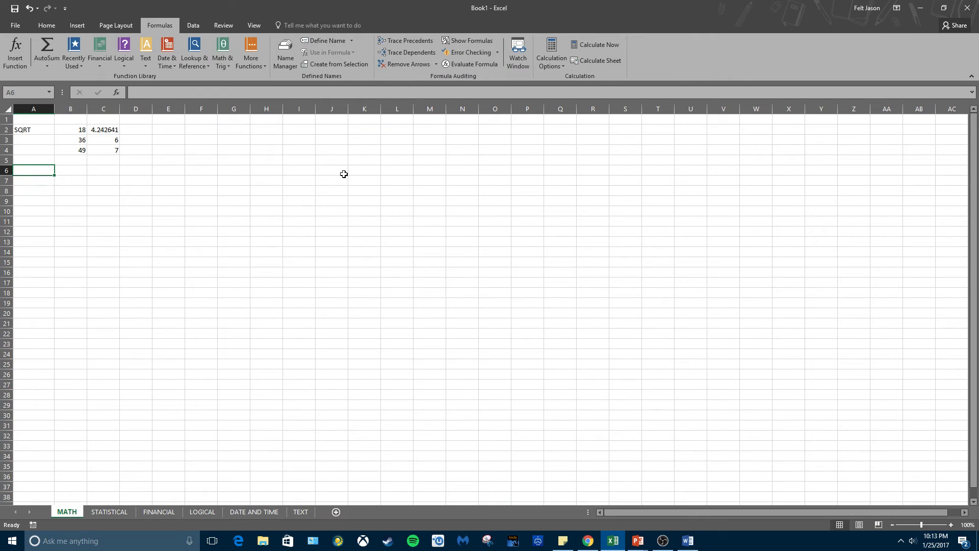
# Label cell A6 as ROUND and enter 543.459893 in B6.
pyautogui.write('ROUND')
pyautogui.press('Tab')
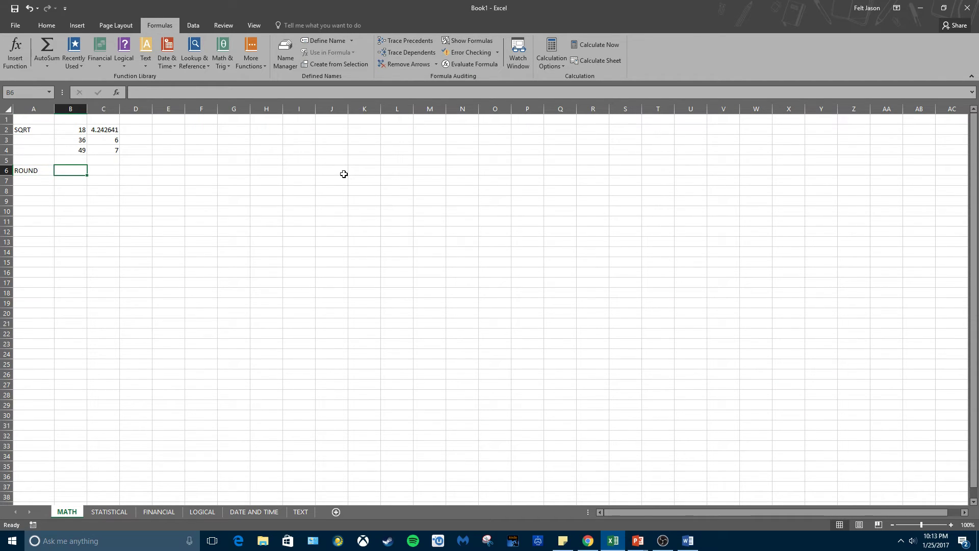
pyautogui.write('543.')
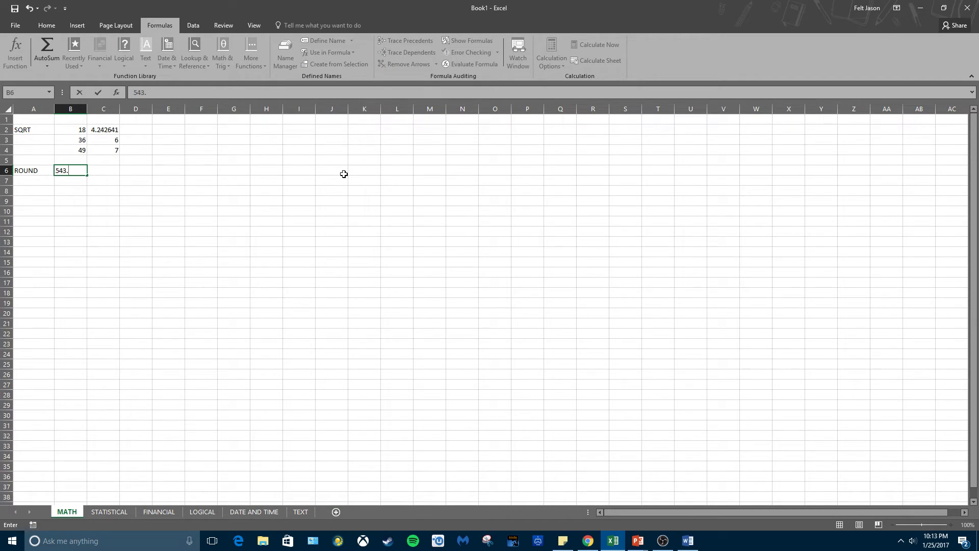
pyautogui.write('459')
pyautogui.write('9893')
pyautogui.press('Return')
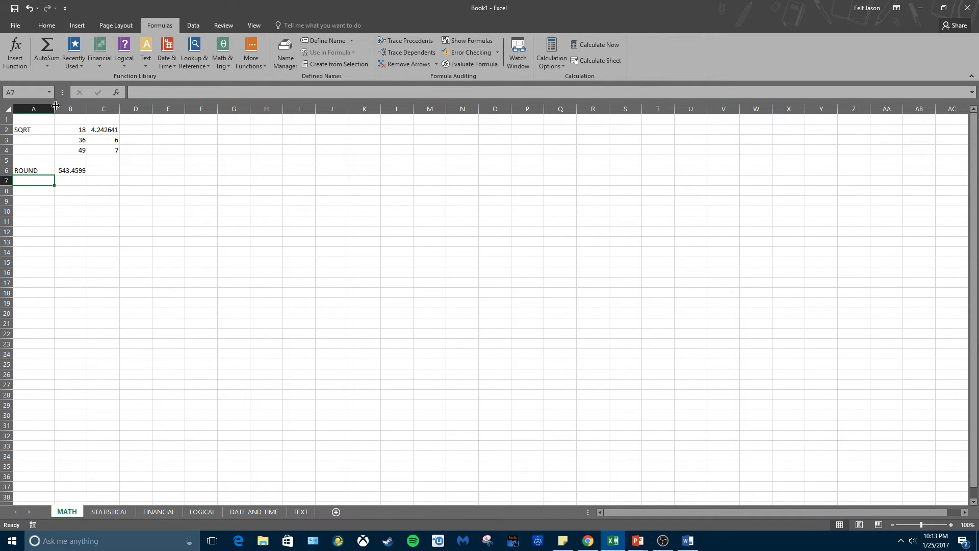
# Widen column B and display the number in B6 with six decimal places.
pyautogui.moveTo(87, 109); pyautogui.dragTo(109, 111)
pyautogui.doubleClick(109, 111)
pyautogui.click(81, 171)
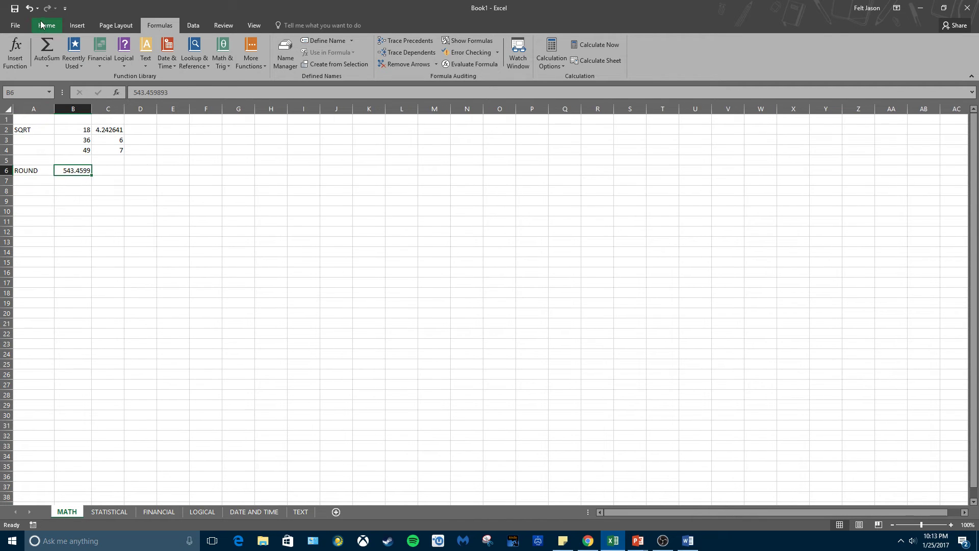
pyautogui.click(45, 26)
pyautogui.click(380, 62)
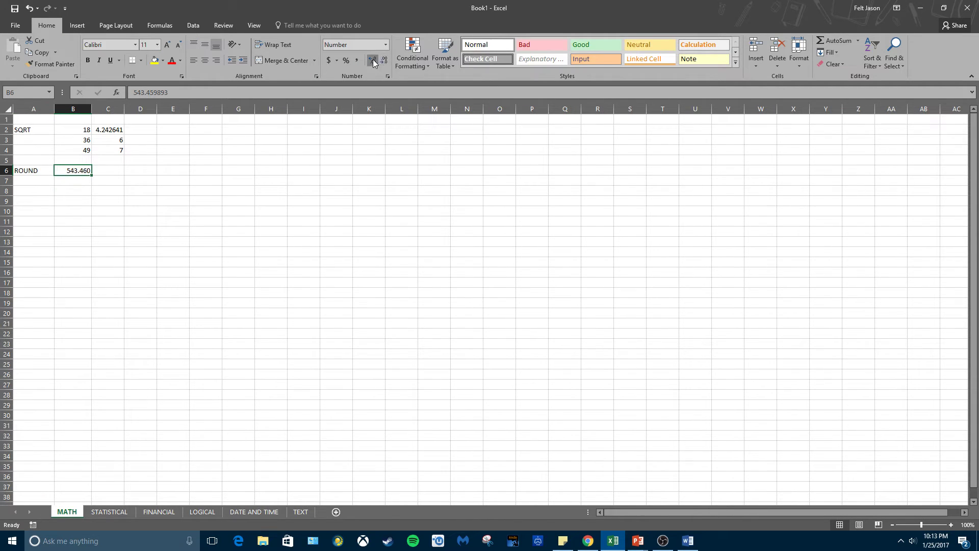
pyautogui.click(372, 62)
pyautogui.click(372, 62)
pyautogui.click(372, 63)
pyautogui.click(159, 202)
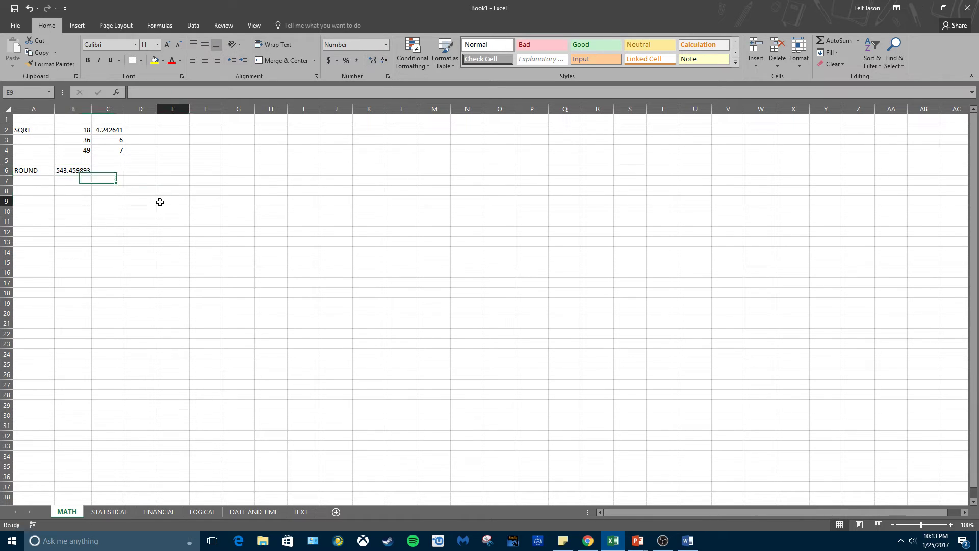
# Enter the formula =ROUND(B6,2) in C6 to round the B6 number to two decimal places.
pyautogui.click(66, 184)
pyautogui.click(32, 181)
pyautogui.click(102, 171)
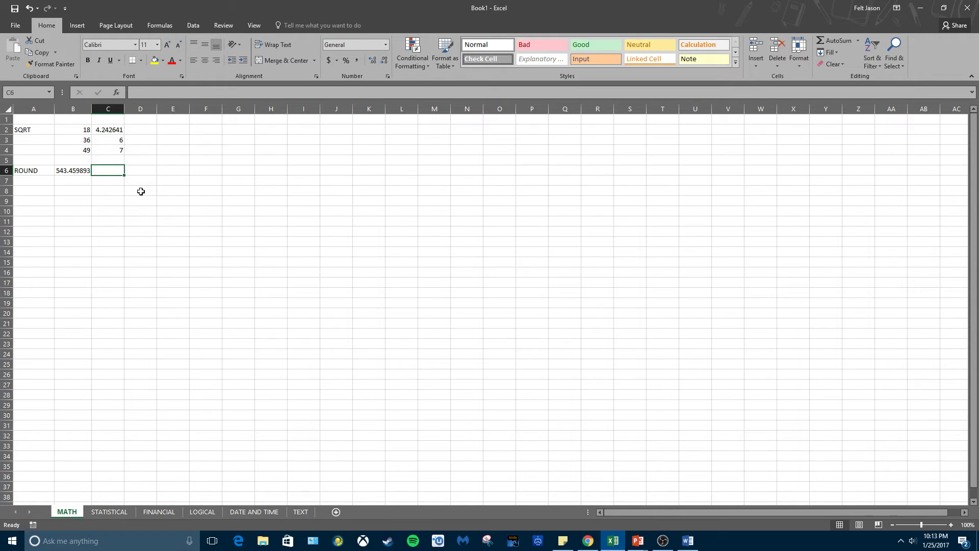
pyautogui.write('=ROUND(')
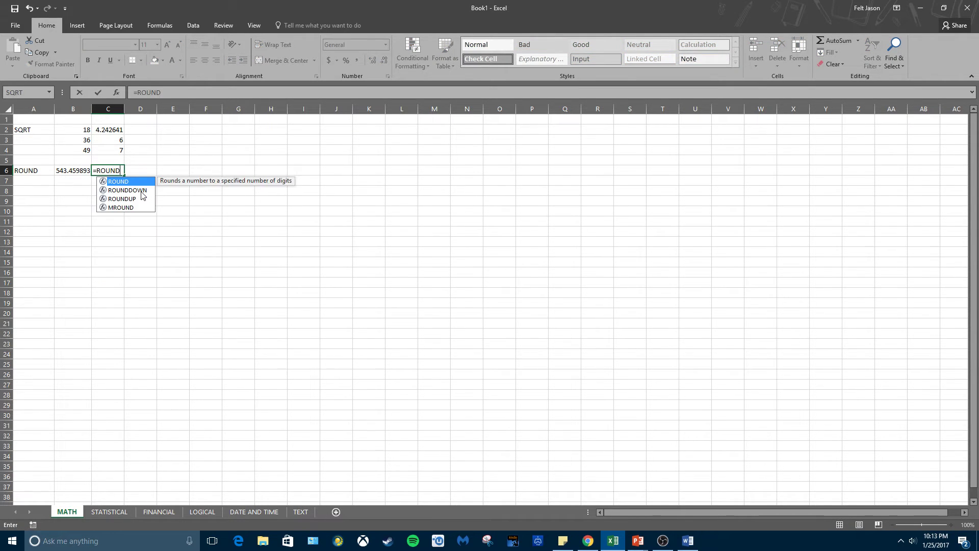
pyautogui.click(71, 170)
pyautogui.write(',2')
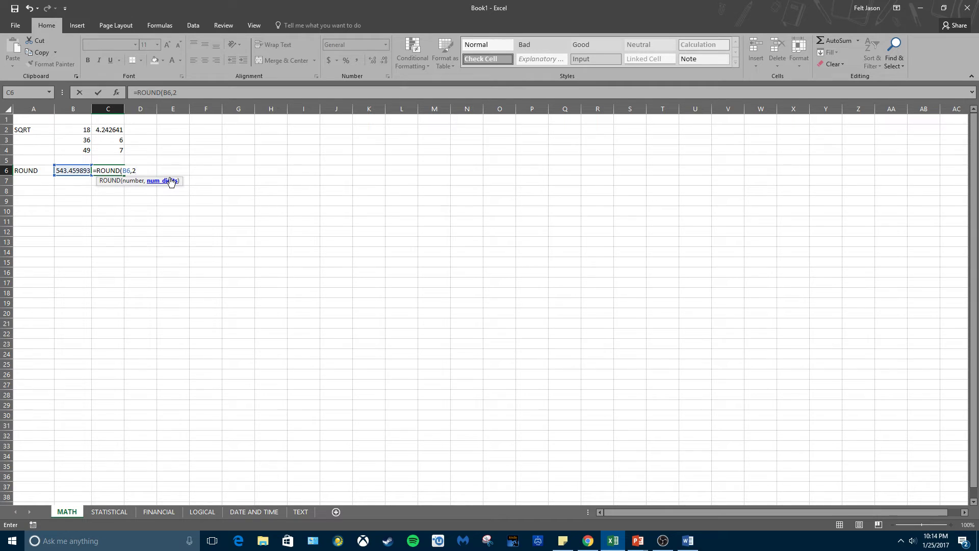
pyautogui.write(')')
pyautogui.press('Return')
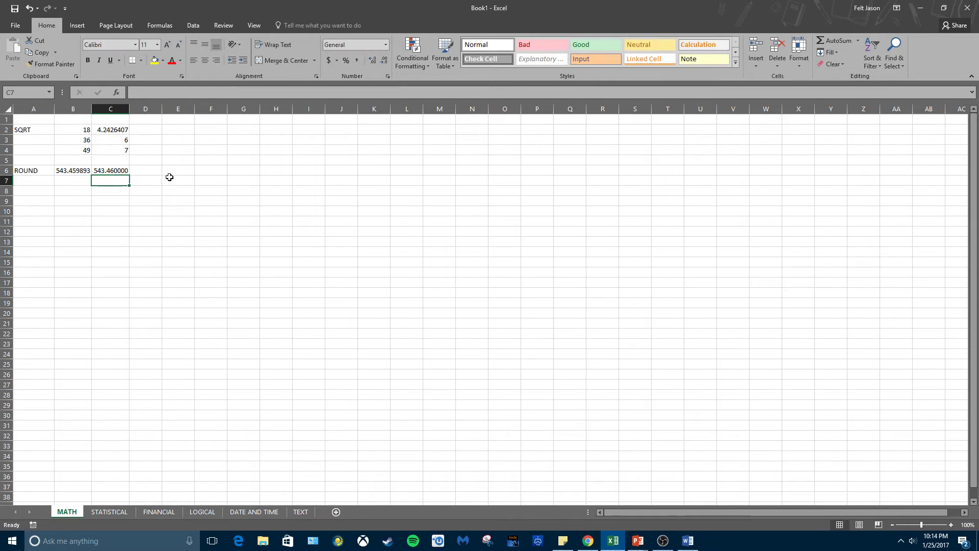
# Reduce the displayed decimals of the rounded number in C6 to two places.
pyautogui.click(108, 172)
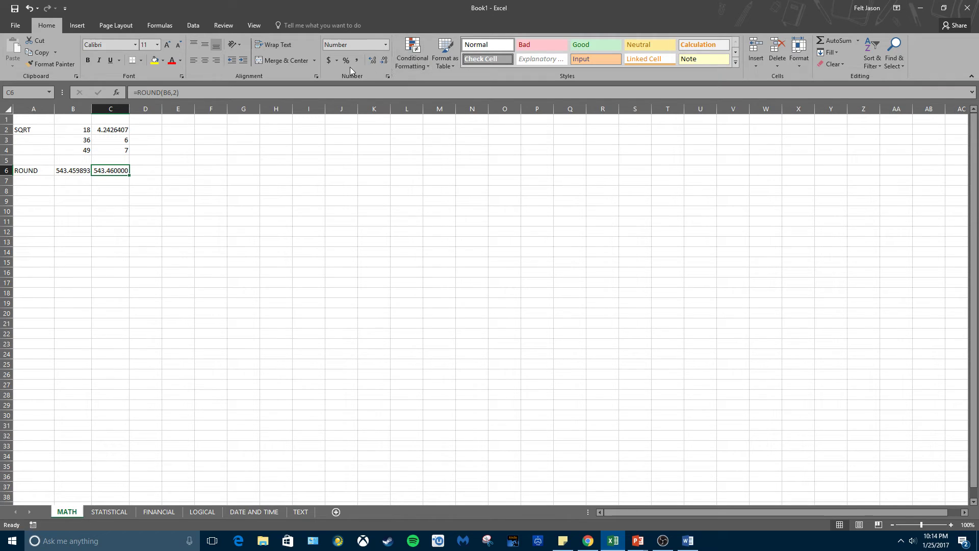
pyautogui.click(385, 62)
pyautogui.click(385, 63)
pyautogui.click(386, 62)
pyautogui.click(385, 62)
pyautogui.click(169, 189)
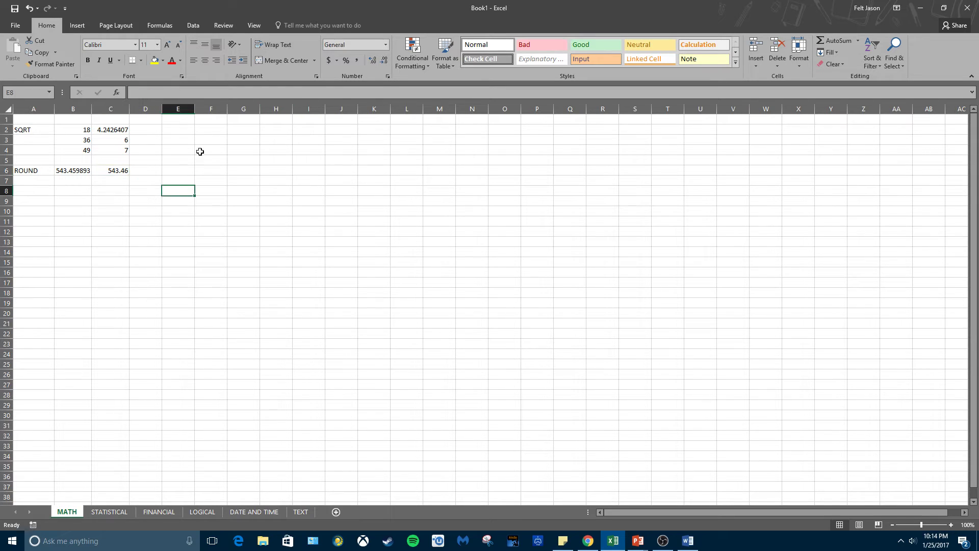
# Edit the rounding formula in C6 to =ROUND(B6,1) so it rounds to one decimal place.
pyautogui.click(112, 170)
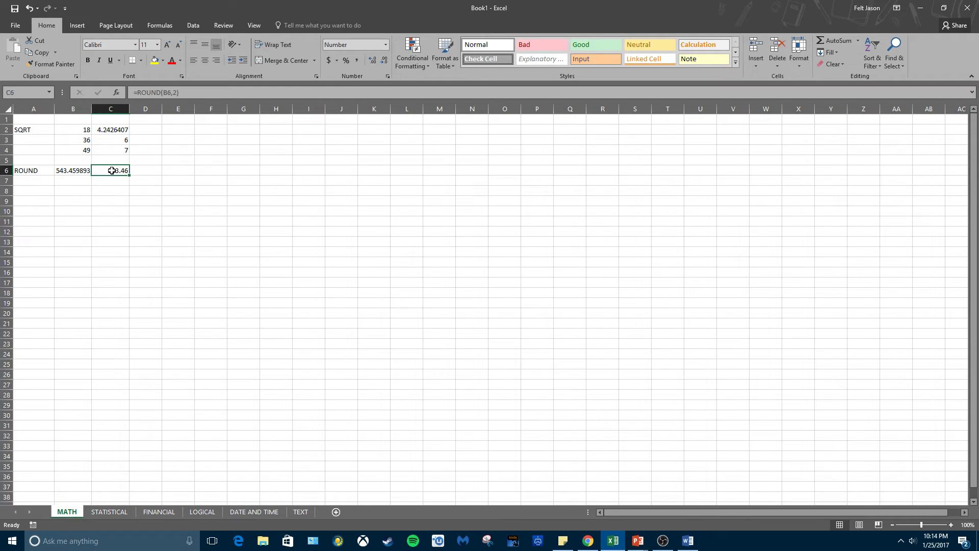
pyautogui.click(174, 94)
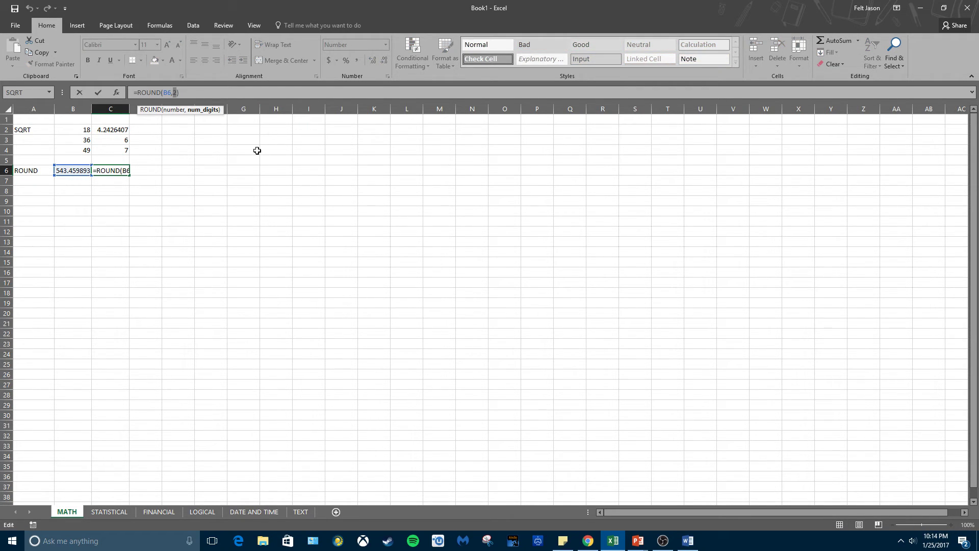
pyautogui.write('1')
pyautogui.press('Return')
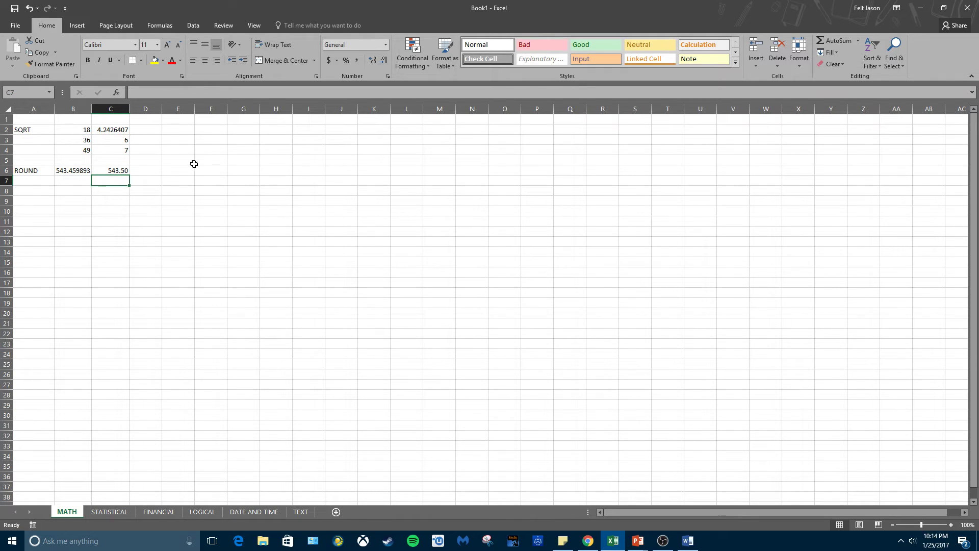
pyautogui.click(121, 172)
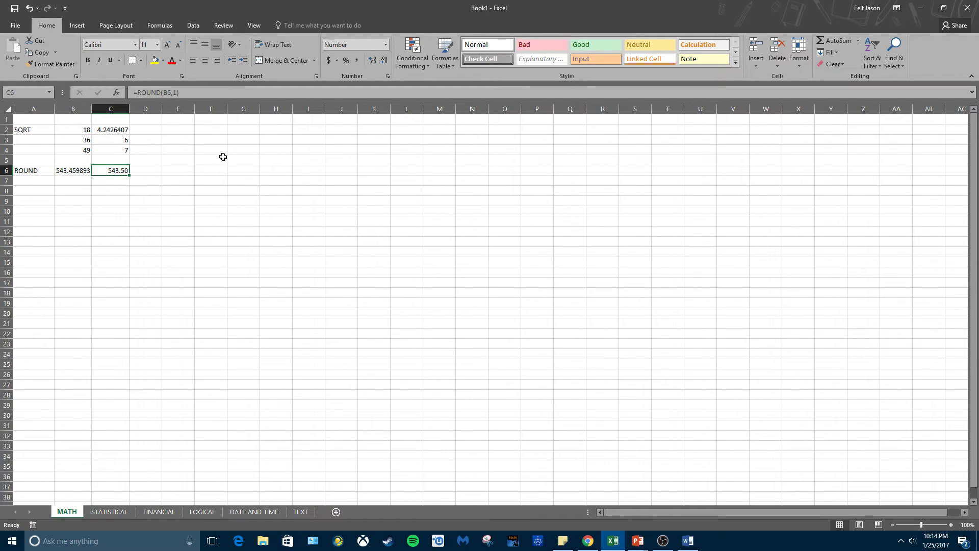
pyautogui.click(51, 179)
pyautogui.click(45, 188)
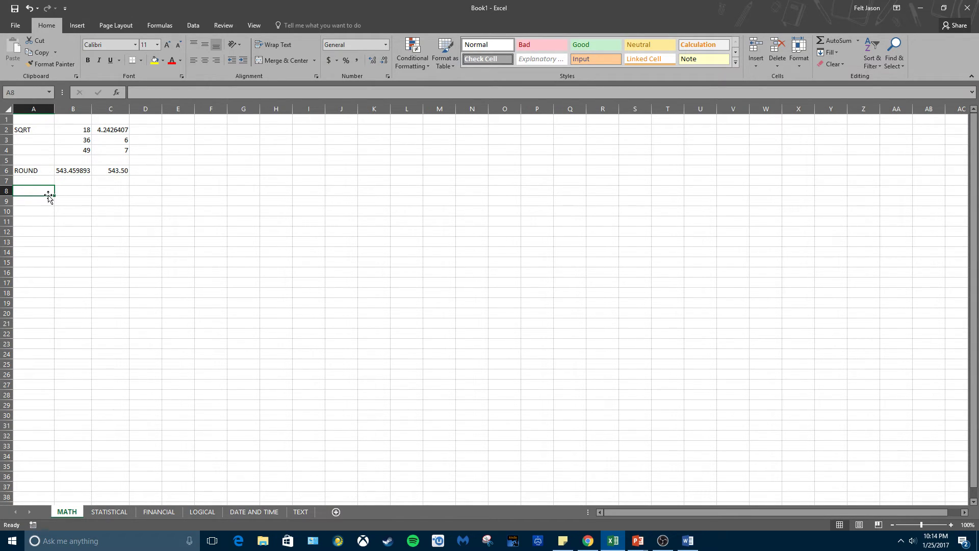
# Switch to the PowerPoint presentation, review the math and trig functions slide and open slide 9 on Statistical Functions.
pyautogui.click(613, 540)
pyautogui.moveTo(644, 548)
pyautogui.click(607, 506)
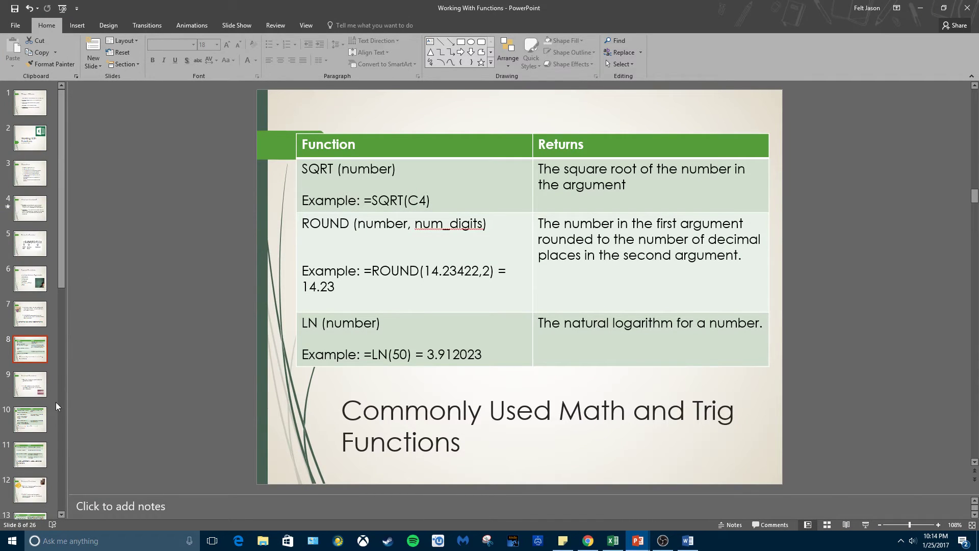
pyautogui.click(30, 384)
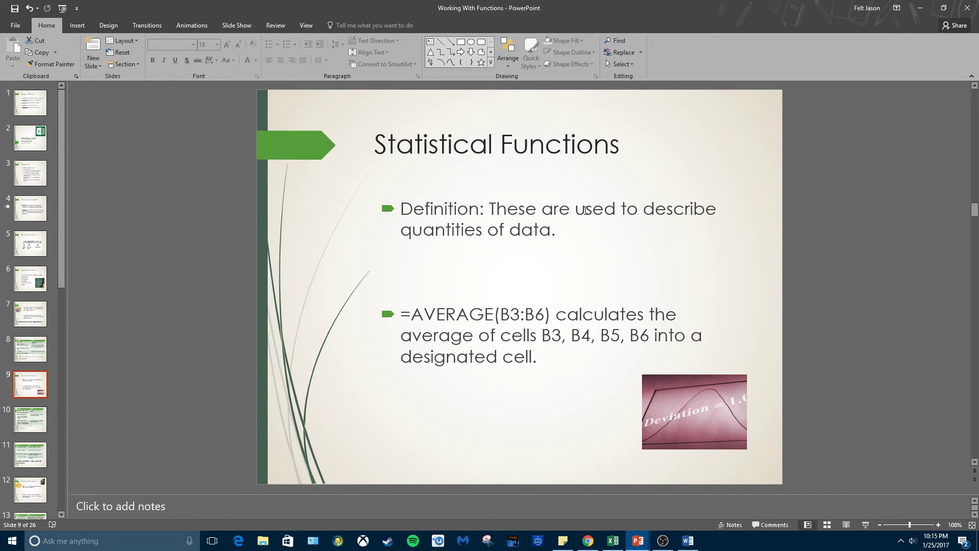
# Return to the Excel workbook and enter IPv4 Exhaustion Assignment in cell A2 of the STATISTICAL sheet.
pyautogui.click(613, 539)
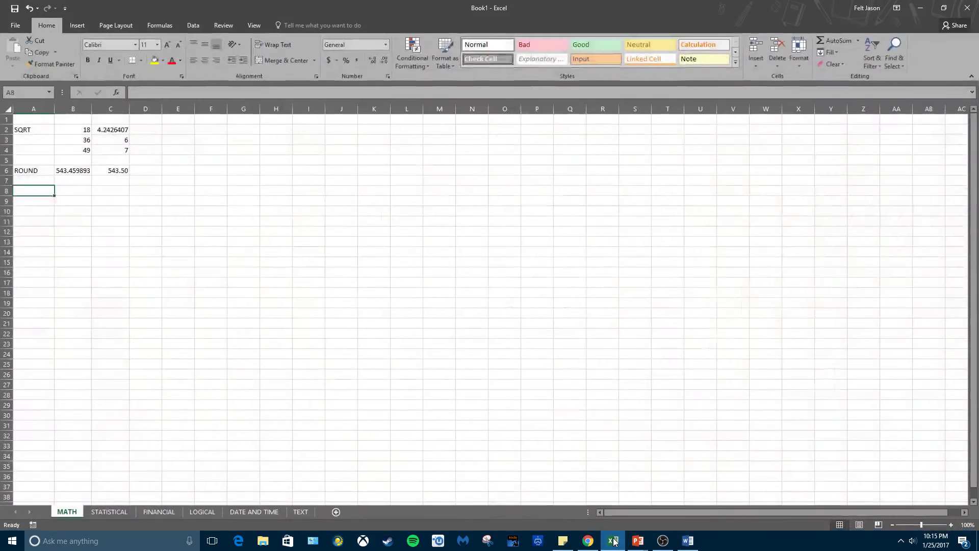
pyautogui.click(109, 511)
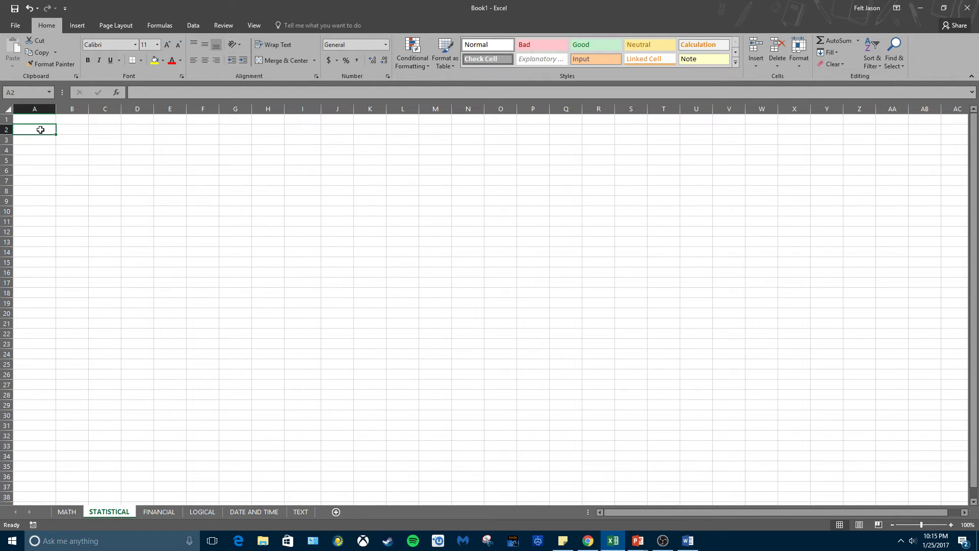
pyautogui.write('IP')
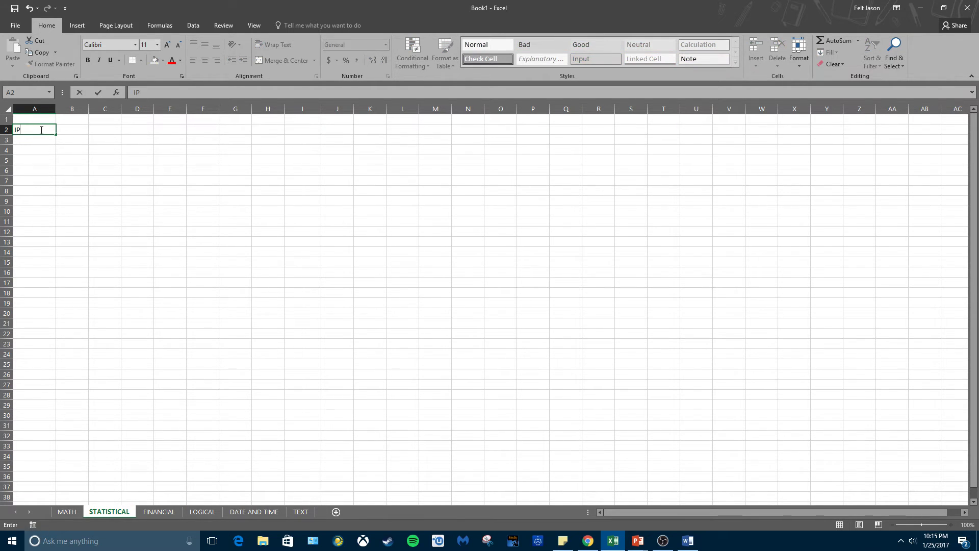
pyautogui.write('v4 Exhaustion Assignment')
pyautogui.press('Return')
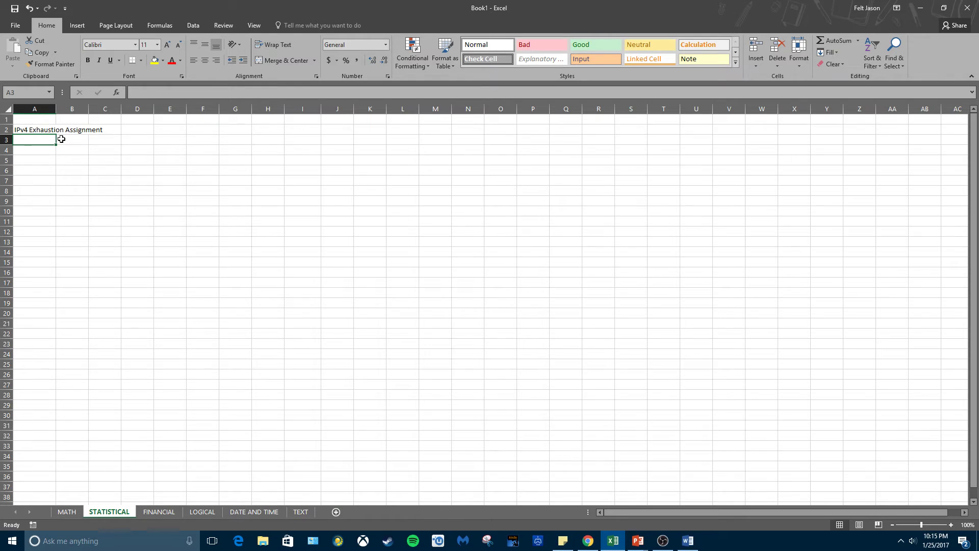
# Enter Unit 6 Quiz, Unit 6 Test and Subnet Lab in A3:A5 and fit column A's width to its text.
pyautogui.write('Unit 6 Quiz')
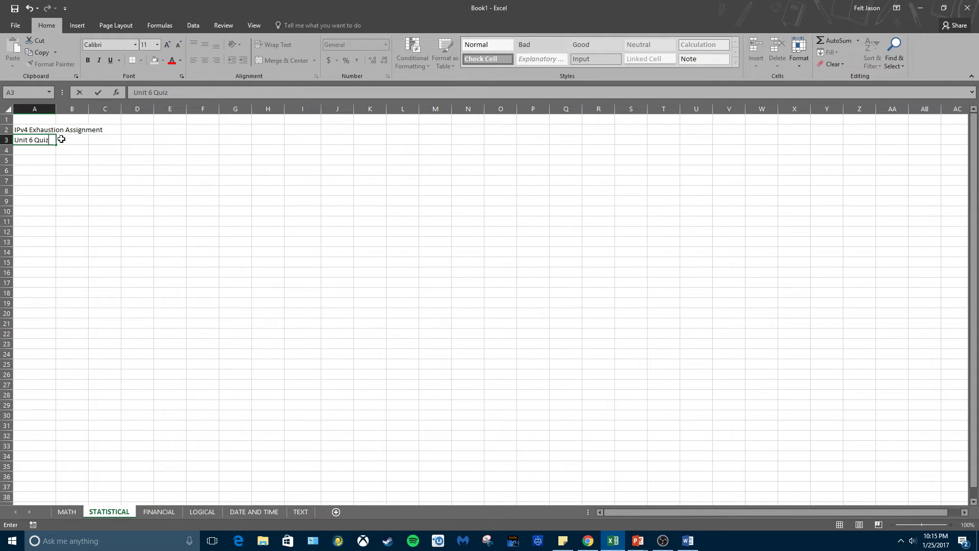
pyautogui.press('Return')
pyautogui.write('Unit 6 Tes')
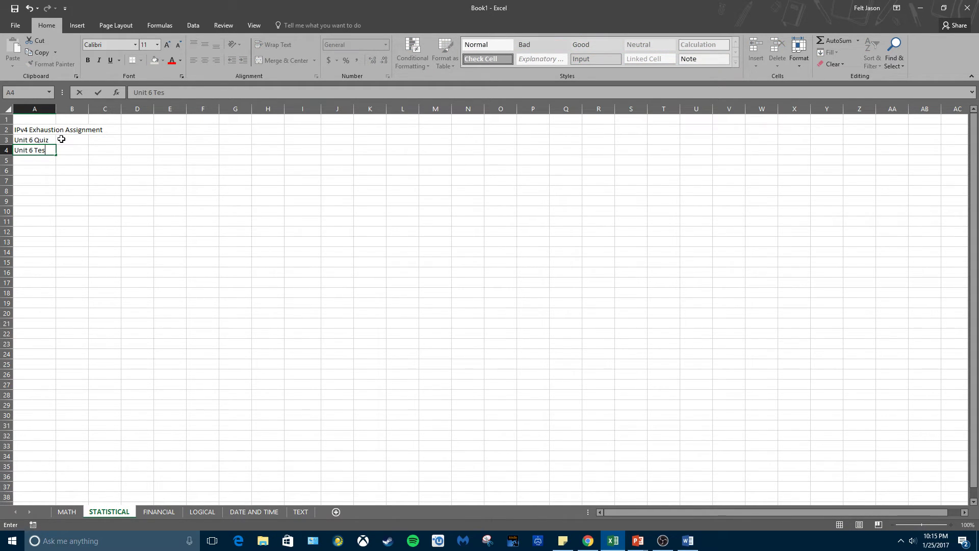
pyautogui.write('t')
pyautogui.press('Return')
pyautogui.write('Subn')
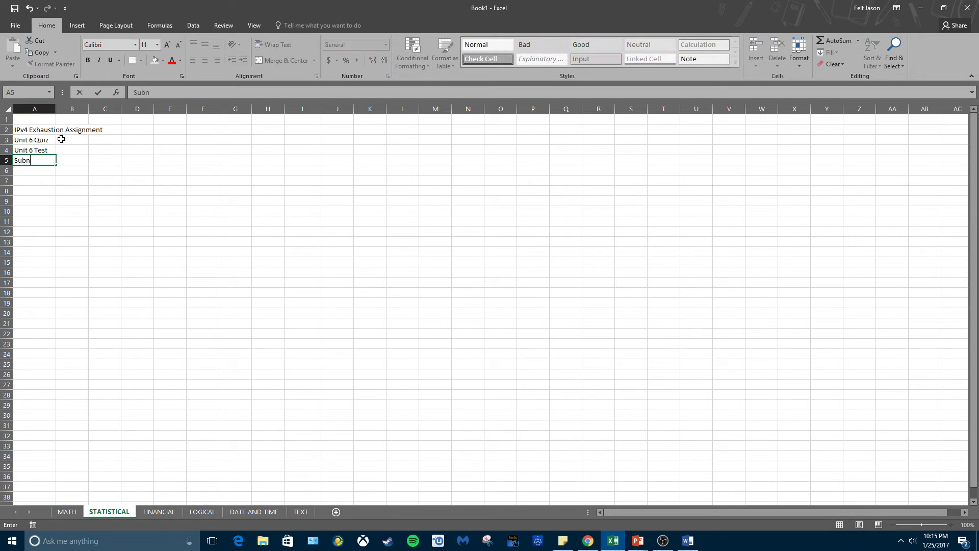
pyautogui.write('et Lab')
pyautogui.press('Return')
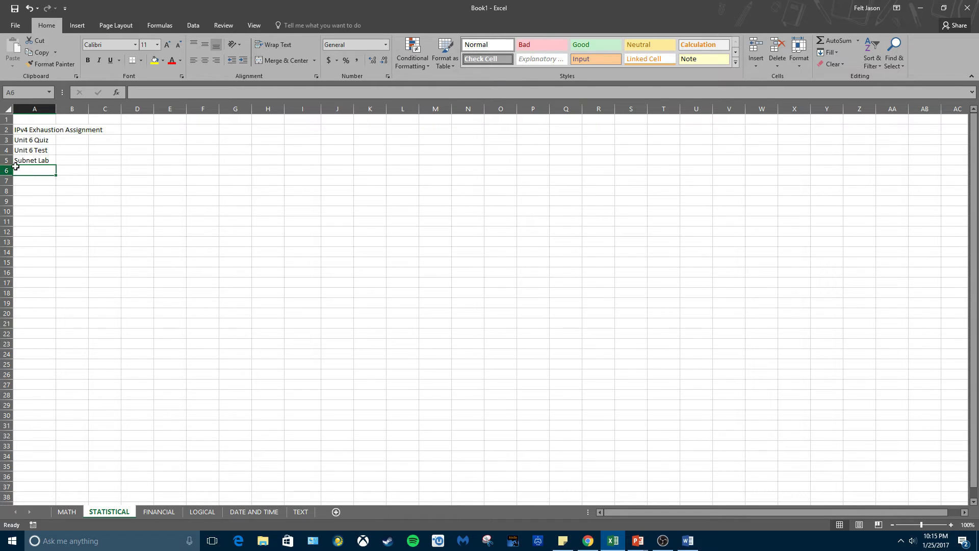
pyautogui.doubleClick(57, 109)
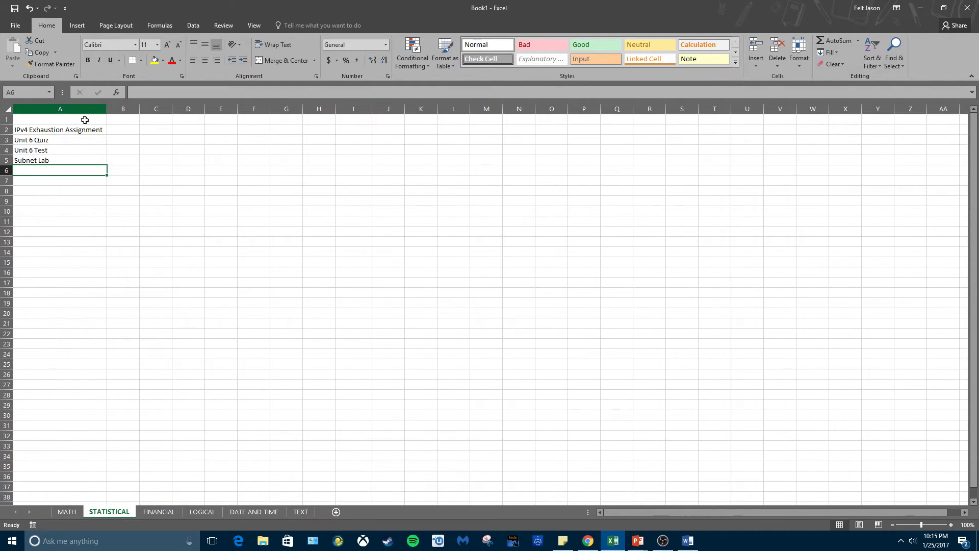
# Enter the Simpsons character names Homer, Marge, Lisa, Bart and Maggie as column headings in C1:G1.
pyautogui.click(135, 120)
pyautogui.click(147, 122)
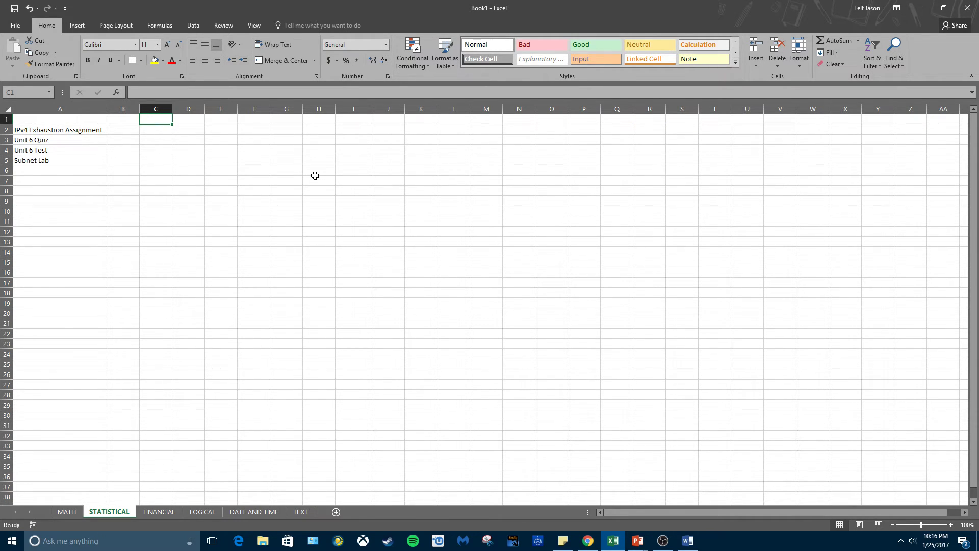
pyautogui.write('Homer')
pyautogui.press('Tab')
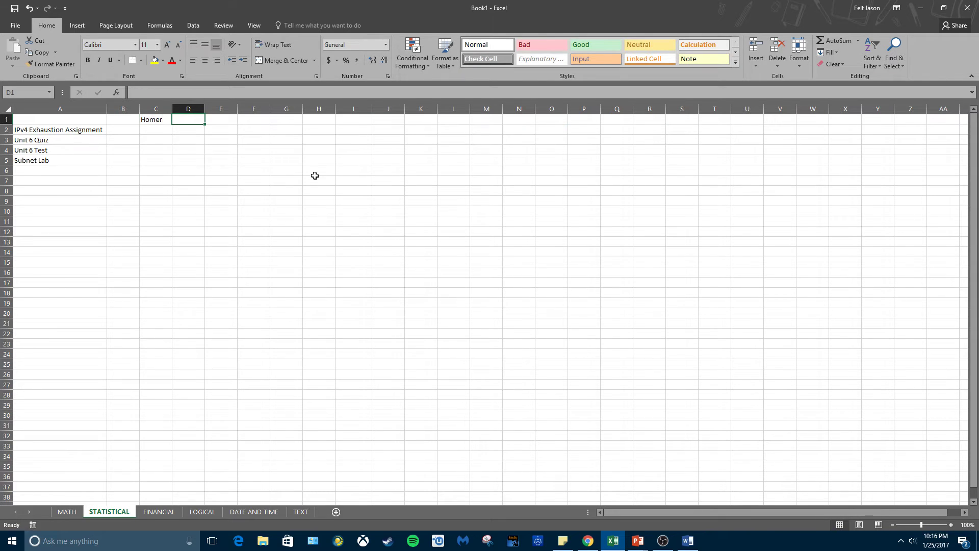
pyautogui.write('Marge')
pyautogui.press('Tab')
pyautogui.write('Lisa')
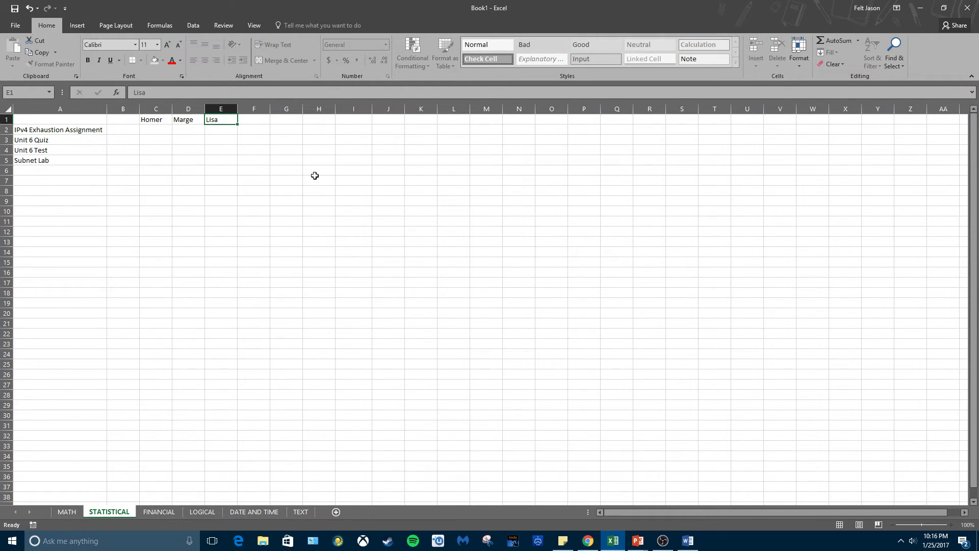
pyautogui.press('Tab')
pyautogui.write('Bart')
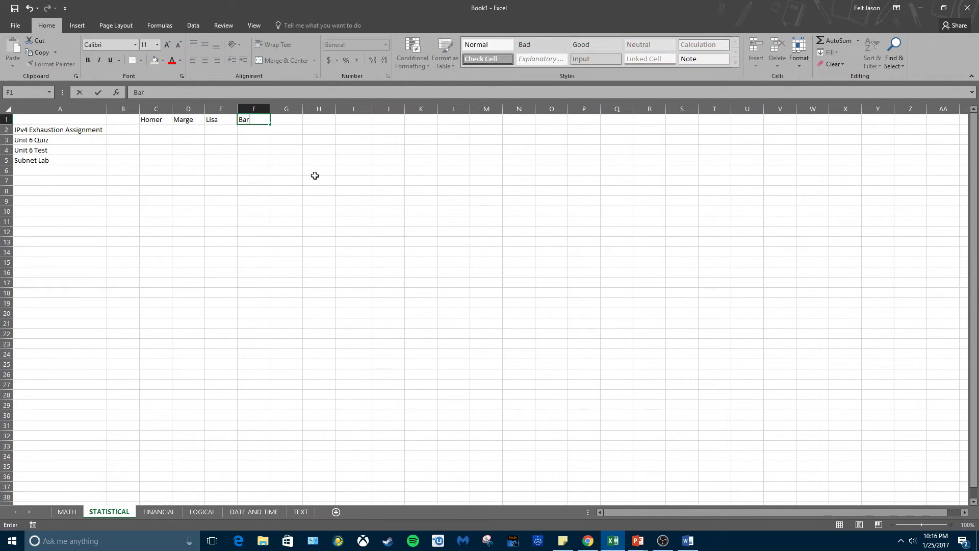
pyautogui.press('Tab')
pyautogui.write('Maggie')
pyautogui.press('Return')
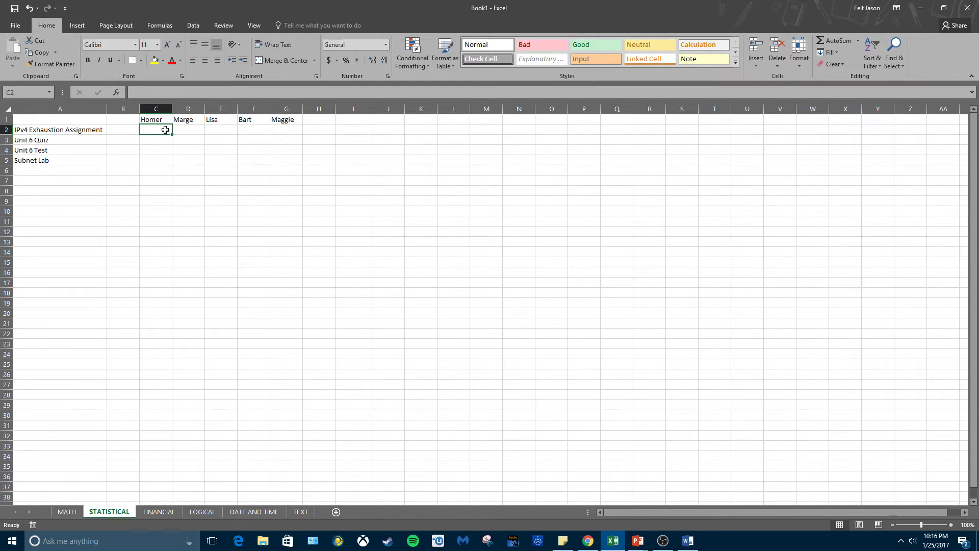
# Fill Homer's scores in C2:C5 with 75, 70, 72 and 100.
pyautogui.write('73')
pyautogui.press('Return')
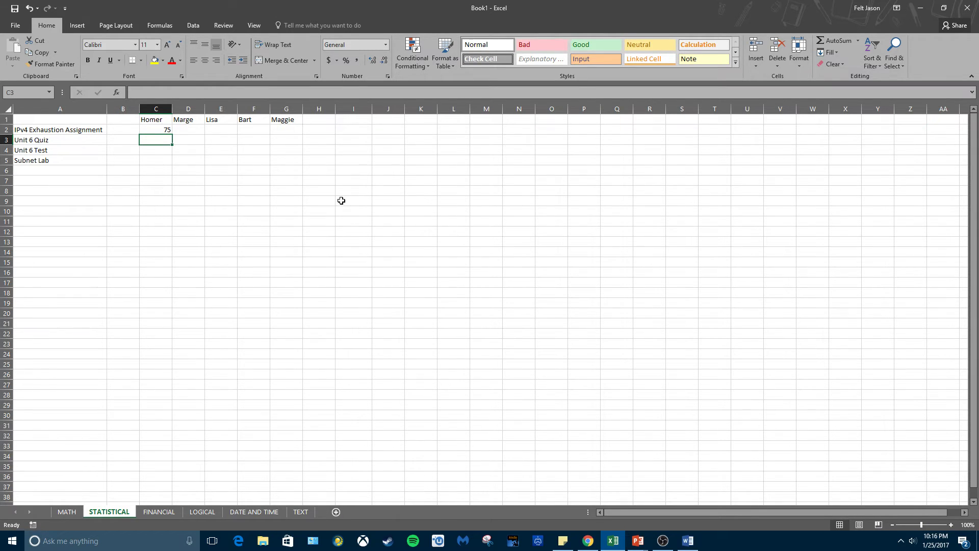
pyautogui.write('70')
pyautogui.press('Return')
pyautogui.write('72')
pyautogui.press('Return')
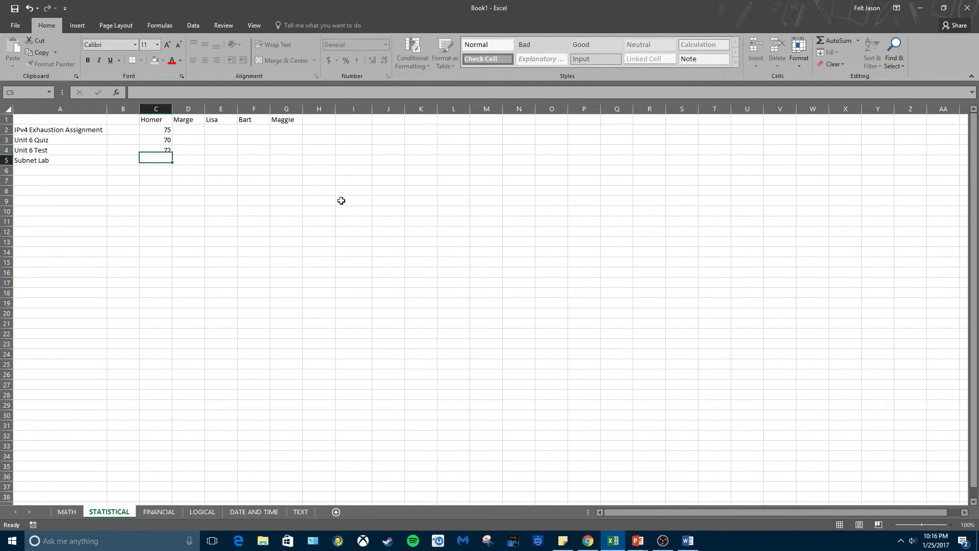
pyautogui.write('100')
pyautogui.press('Return')
# Fill Marge's scores in D2:D5 with 85, 82, 80 and 92.
pyautogui.click(181, 132)
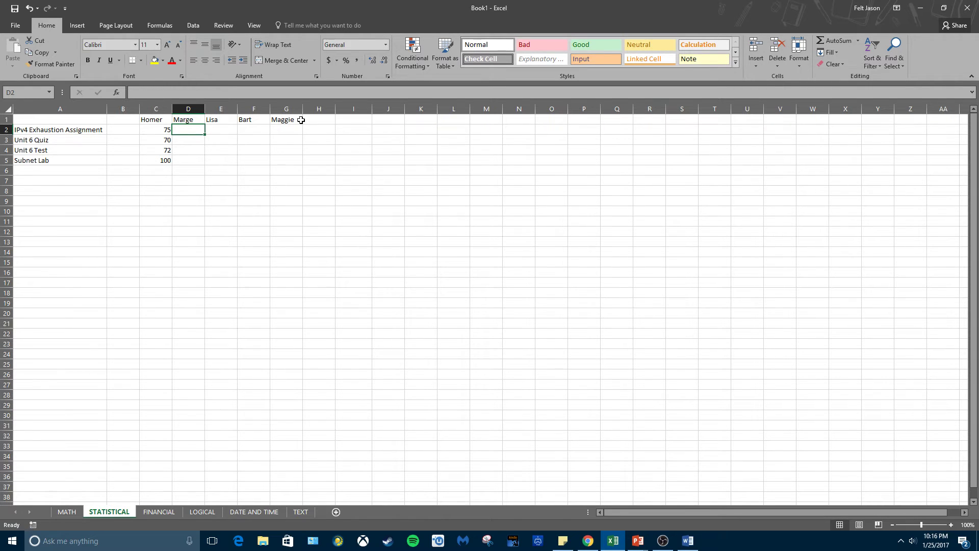
pyautogui.write('85')
pyautogui.press('Return')
pyautogui.write('82')
pyautogui.press('Return')
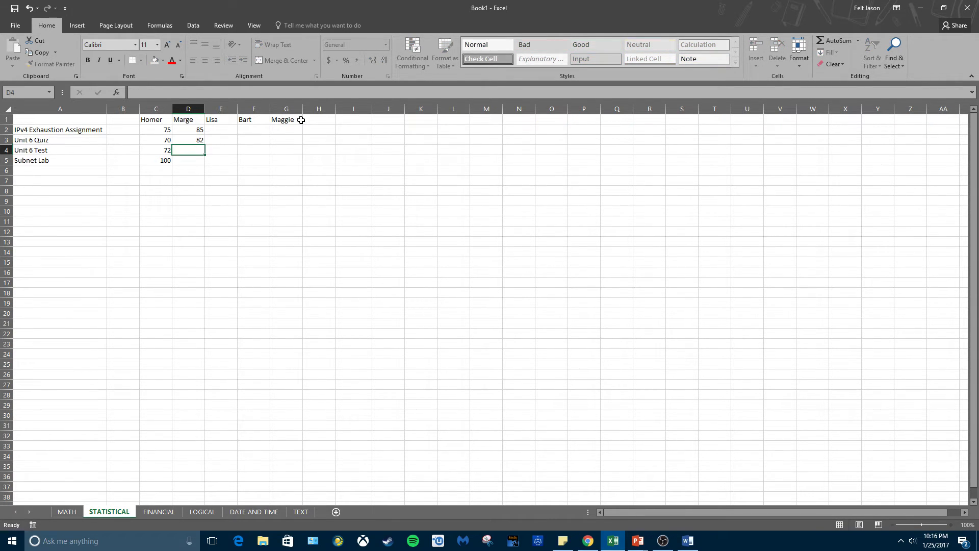
pyautogui.write('80')
pyautogui.press('Return')
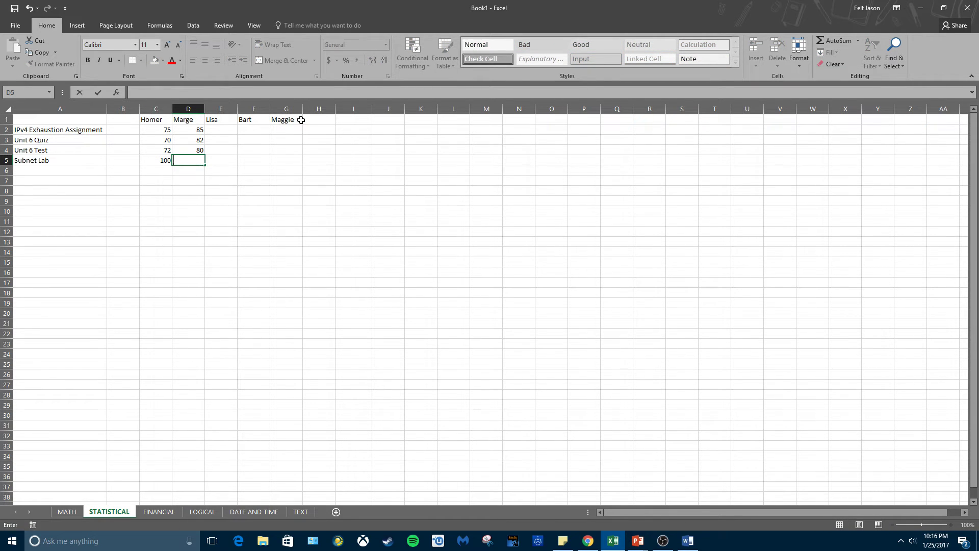
pyautogui.write('92')
pyautogui.press('Return')
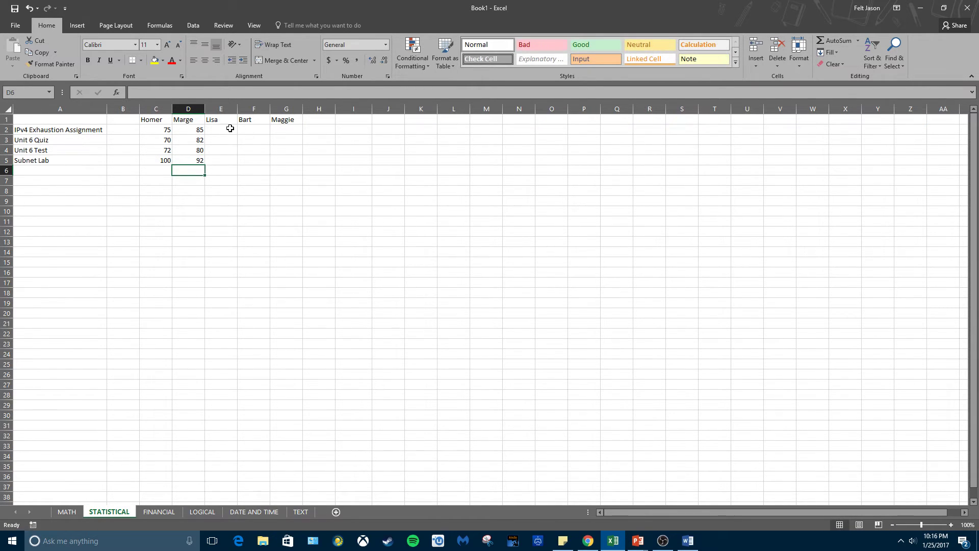
# Fill Lisa's scores in E2:E5 with 100, 95, 95 and 97.
pyautogui.click(230, 129)
pyautogui.write('90')
pyautogui.press('Return')
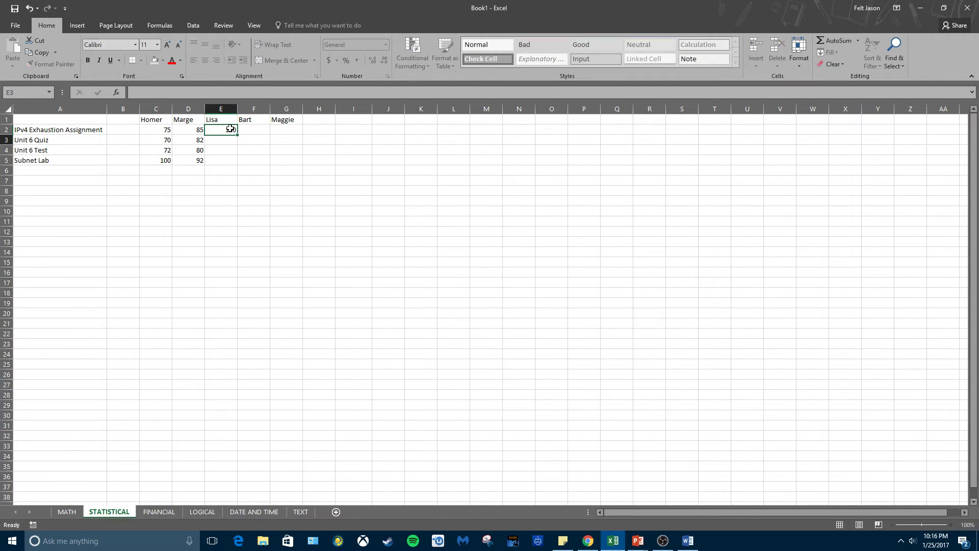
pyautogui.write('95')
pyautogui.press('Return')
pyautogui.write('95')
pyautogui.press('Return')
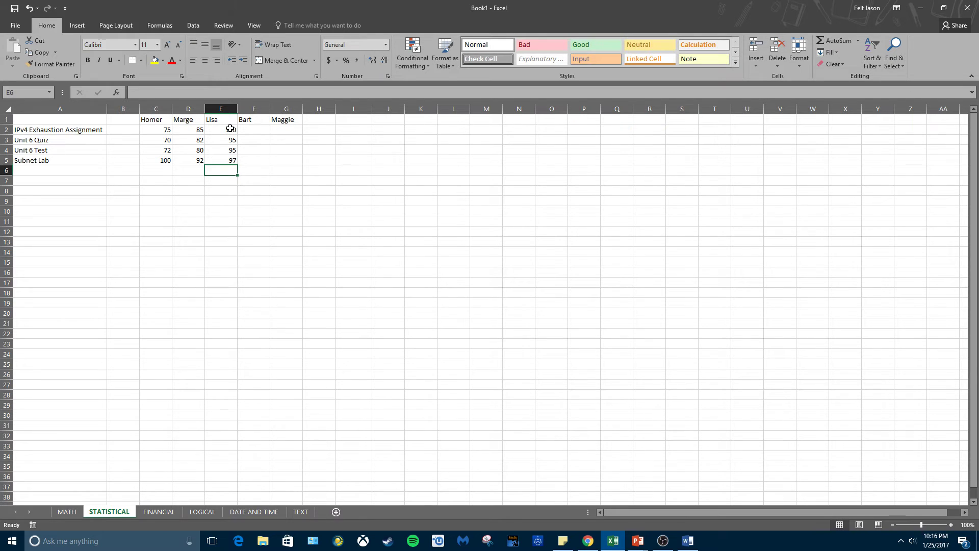
# Fill Bart's scores in F2:F5 with 25, 55, 85 and 65.
pyautogui.click(251, 129)
pyautogui.write('25')
pyautogui.press('Return')
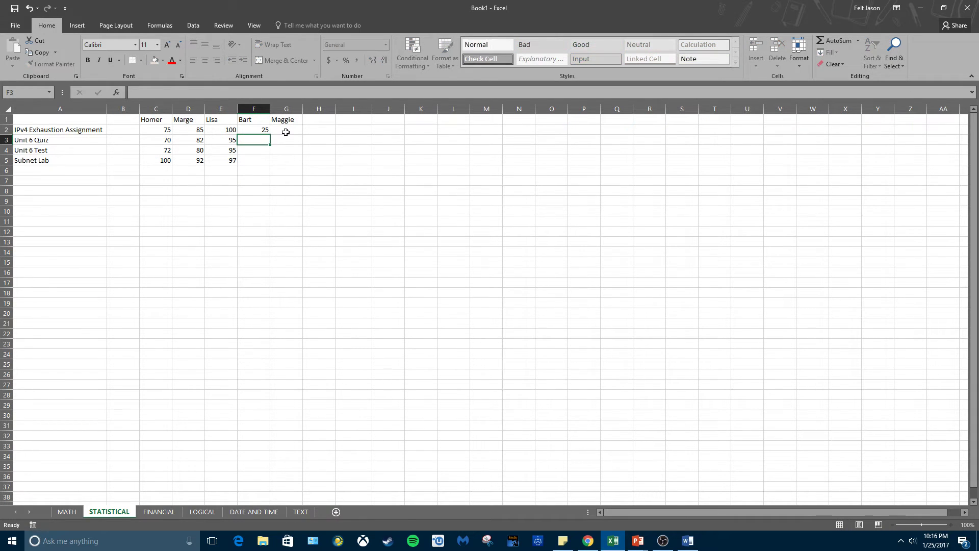
pyautogui.write('55')
pyautogui.press('Return')
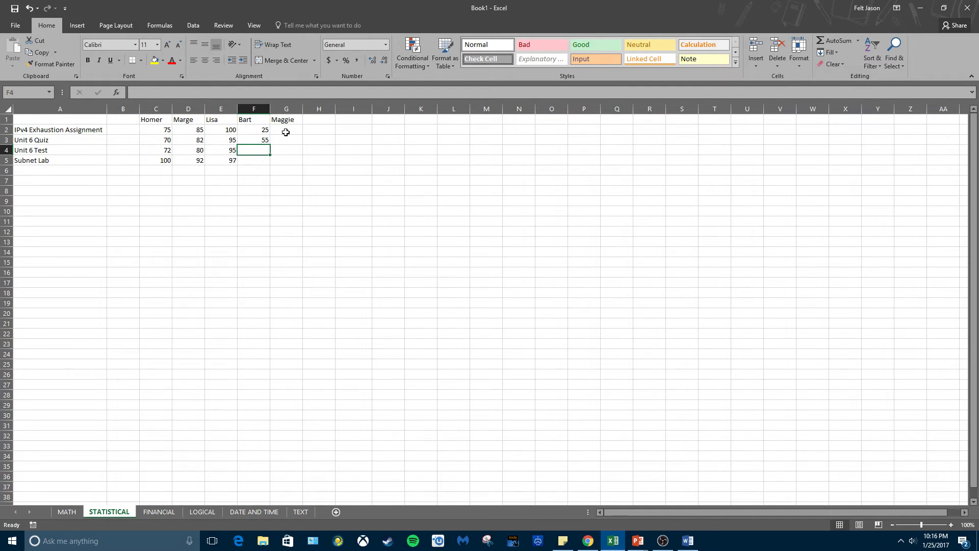
pyautogui.write('85')
pyautogui.press('Return')
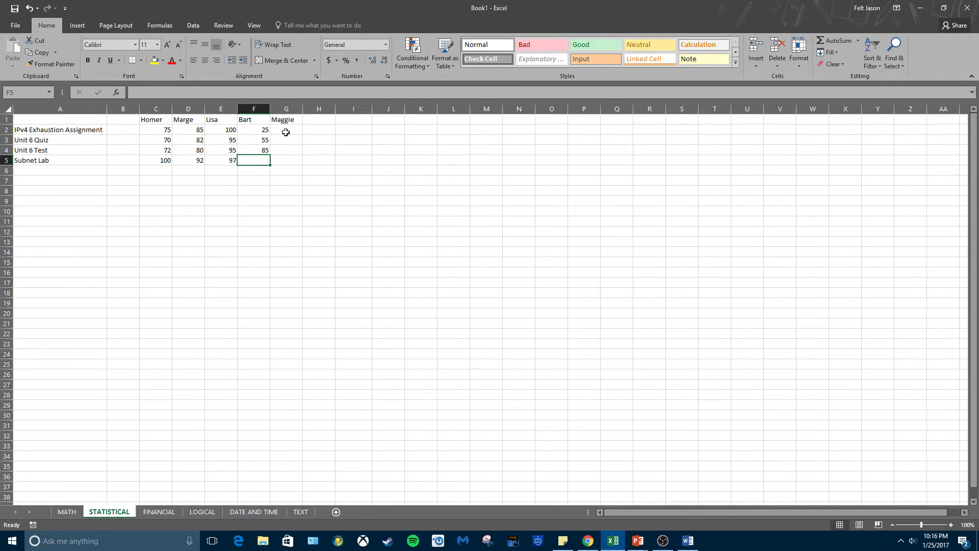
pyautogui.write('65')
pyautogui.press('Tab')
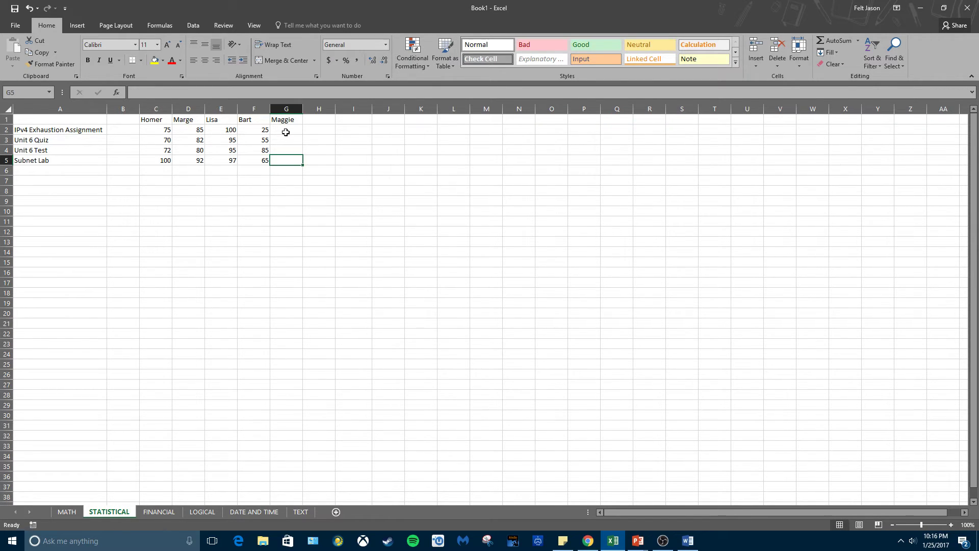
# Delete Maggie's column G from the gradebook.
pyautogui.press('Up')
pyautogui.press('Up')
pyautogui.press('Up')
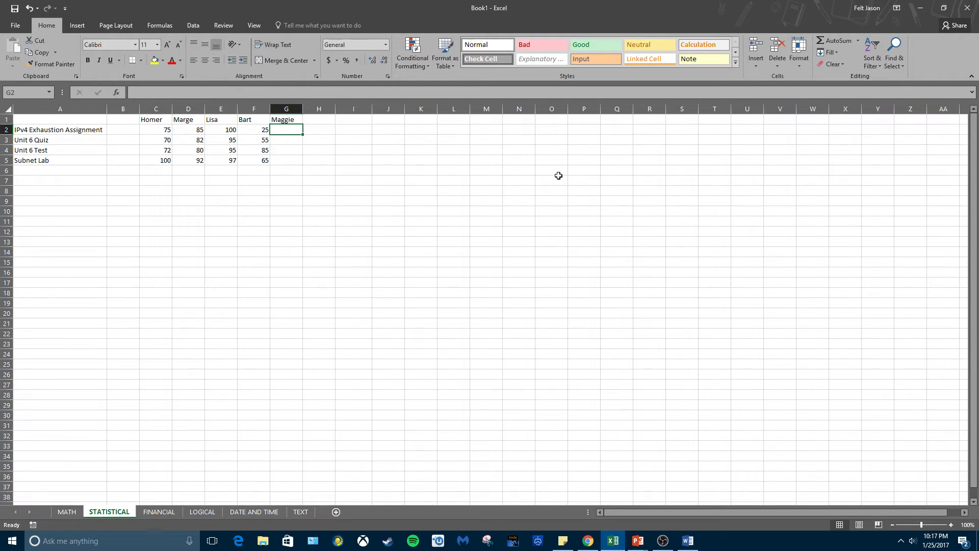
pyautogui.rightClick(288, 109)
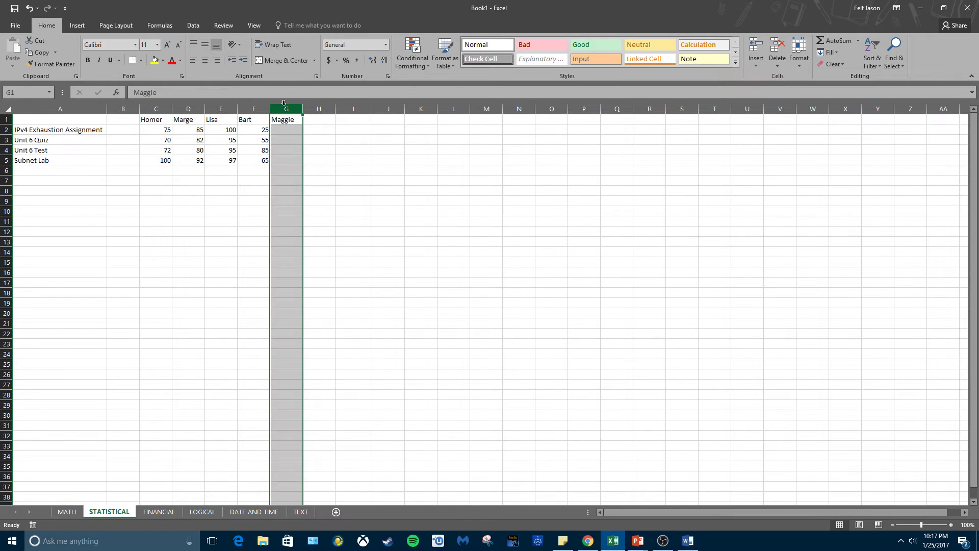
pyautogui.click(322, 207)
pyautogui.click(390, 190)
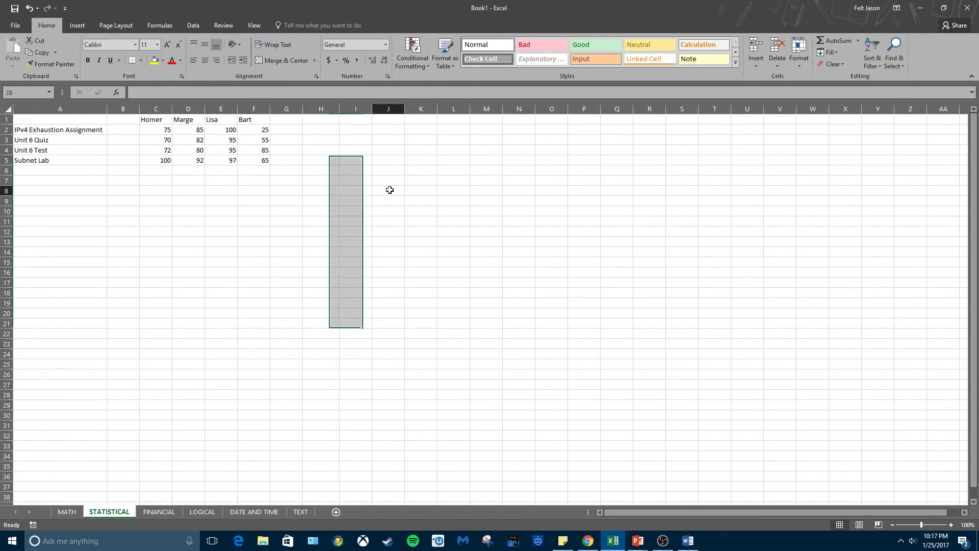
pyautogui.click(295, 201)
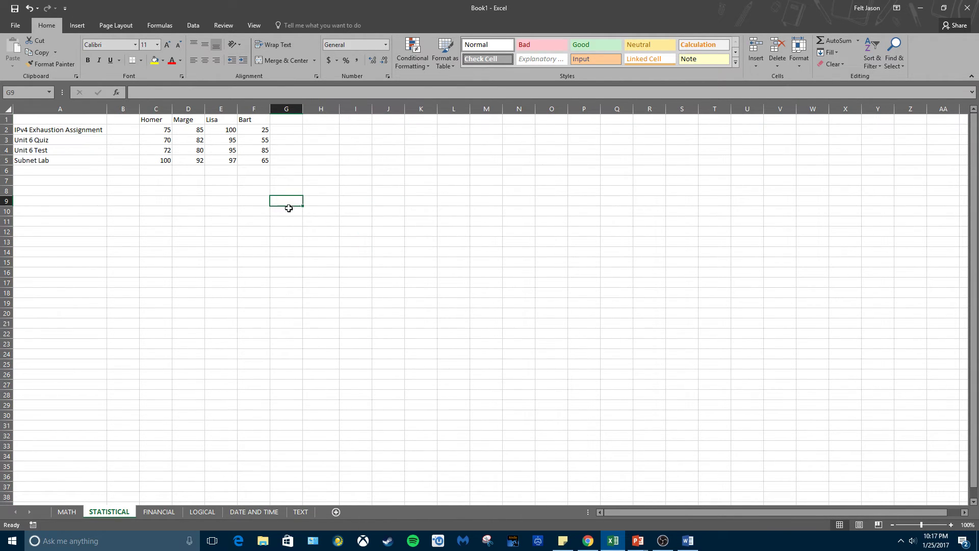
# Enter the row labels AVERAGE, MIN and MAX in A7:A9.
pyautogui.click(62, 180)
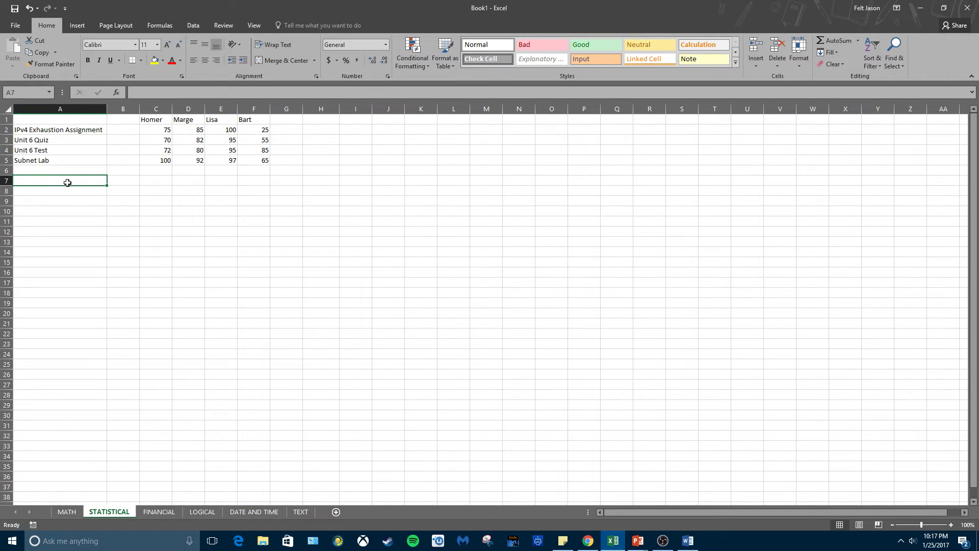
pyautogui.write('AVERAGE')
pyautogui.press('Return')
pyautogui.write('MIN')
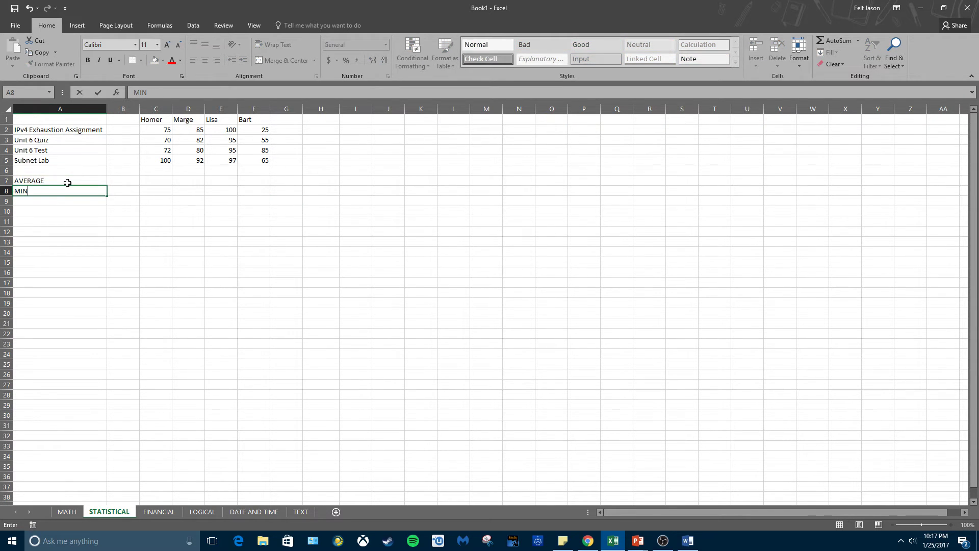
pyautogui.press('Return')
pyautogui.write('MAX')
pyautogui.press('Return')
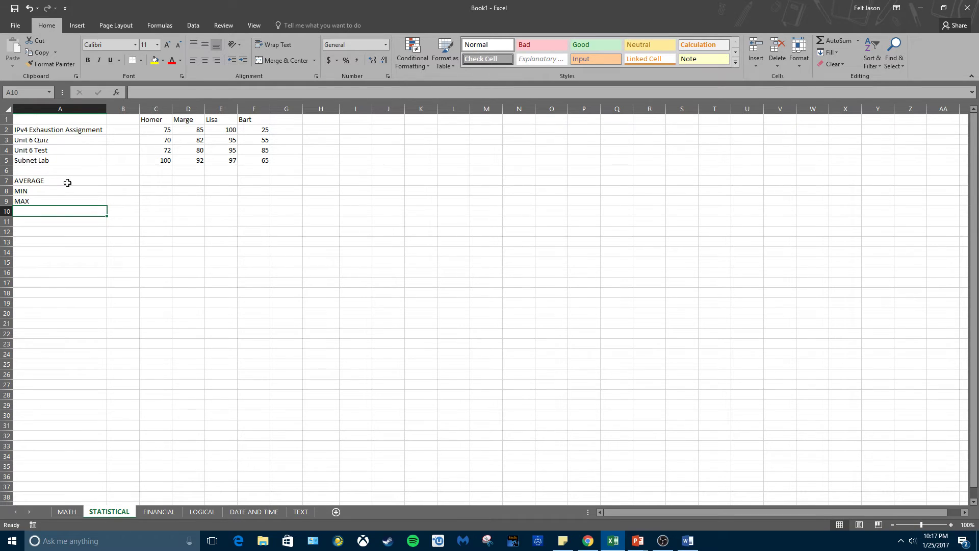
# Calculate Homer's average score in C7 with =AVERAGE(C2:C5).
pyautogui.click(147, 182)
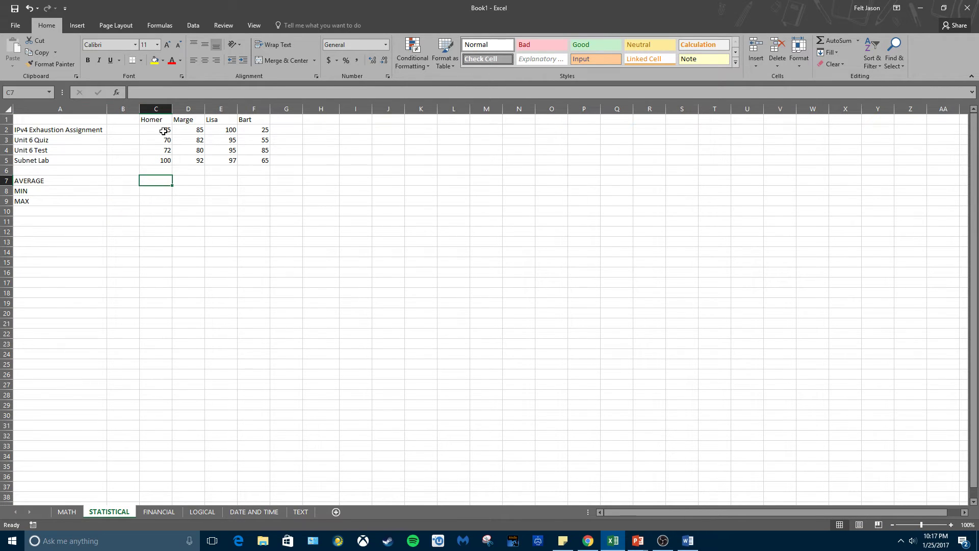
pyautogui.moveTo(164, 130); pyautogui.dragTo(171, 164)
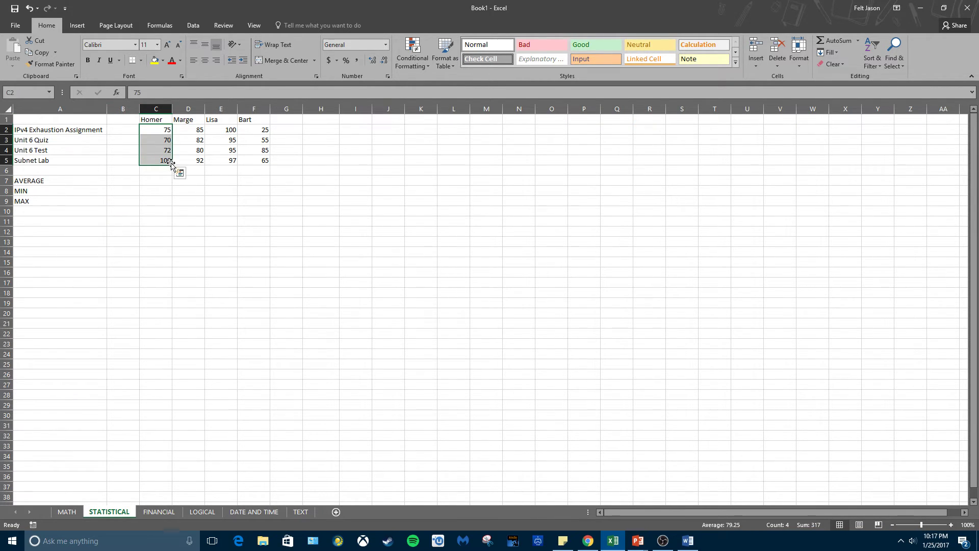
pyautogui.click(163, 181)
pyautogui.write('=')
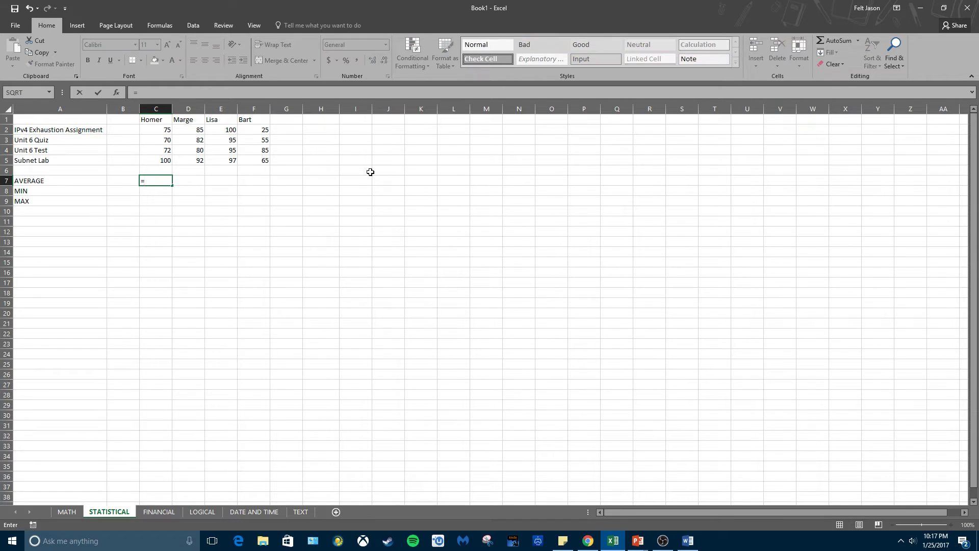
pyautogui.write('AVERAGE(')
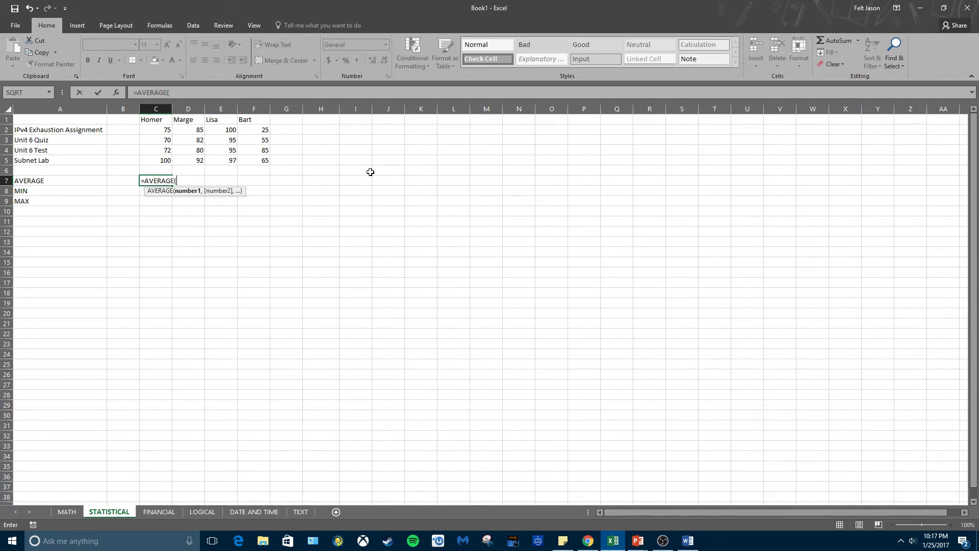
pyautogui.moveTo(160, 128); pyautogui.dragTo(162, 160)
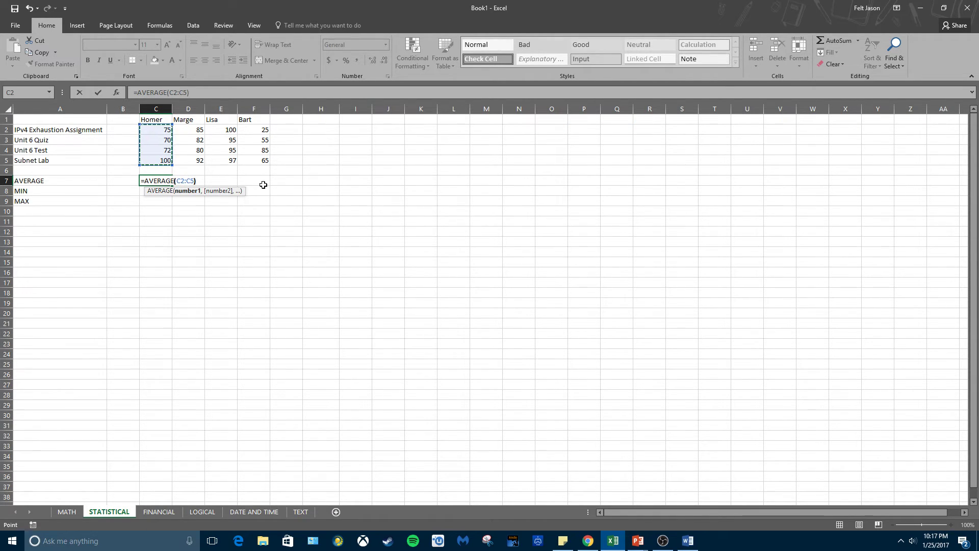
pyautogui.press('Return')
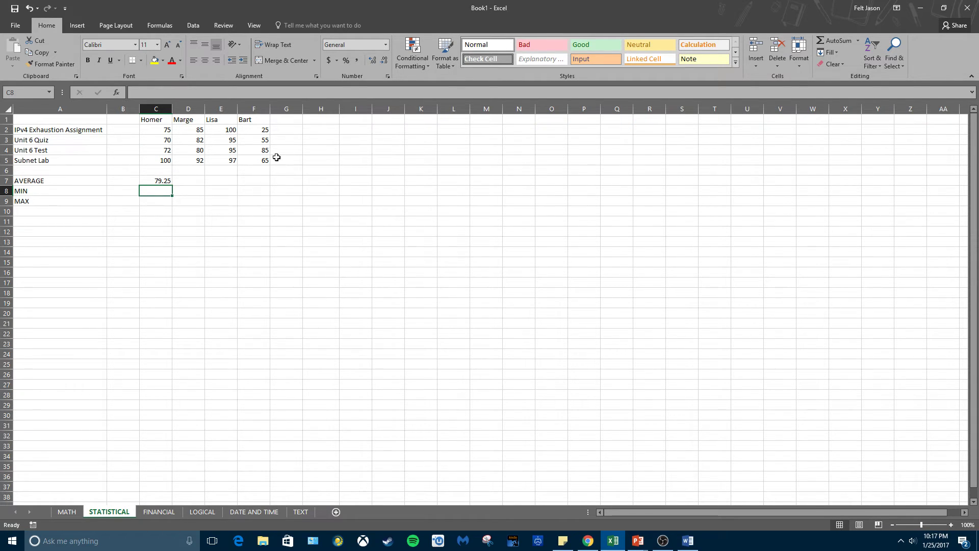
# Change Homer's Unit 6 Quiz score in C3 to 72, and set it back to 70.
pyautogui.click(143, 139)
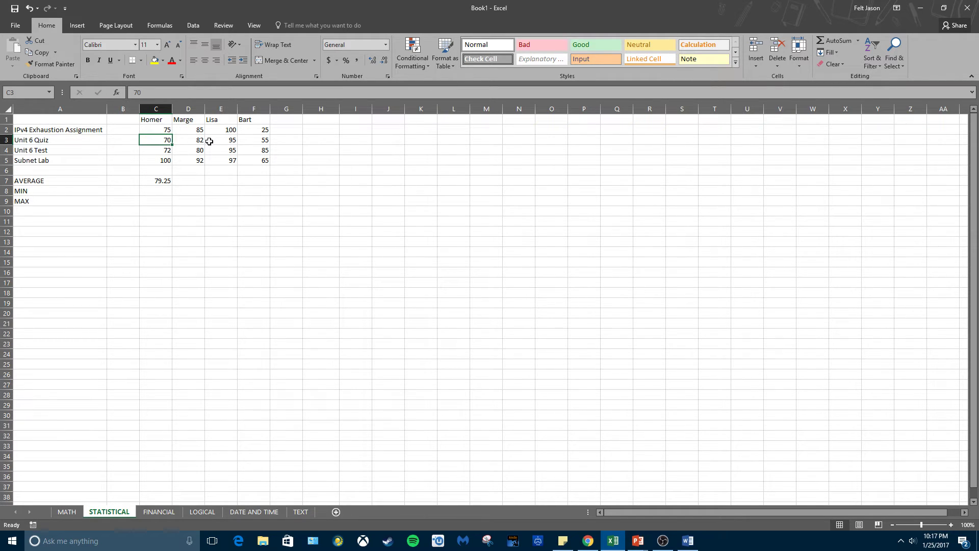
pyautogui.write('72')
pyautogui.press('Return')
pyautogui.click(165, 138)
pyautogui.write('70')
pyautogui.press('Return')
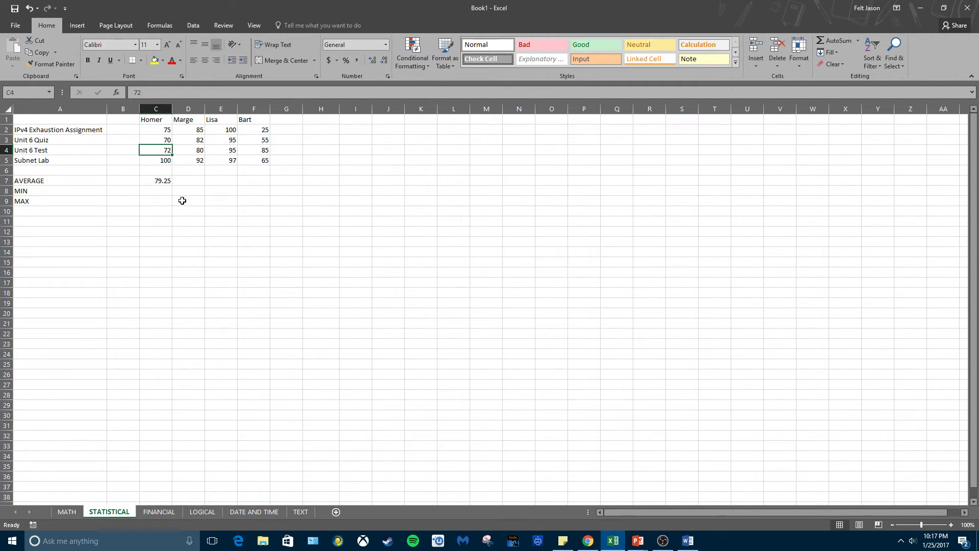
# Find Homer's lowest score in C8 with the MIN function over C2:C5.
pyautogui.click(165, 193)
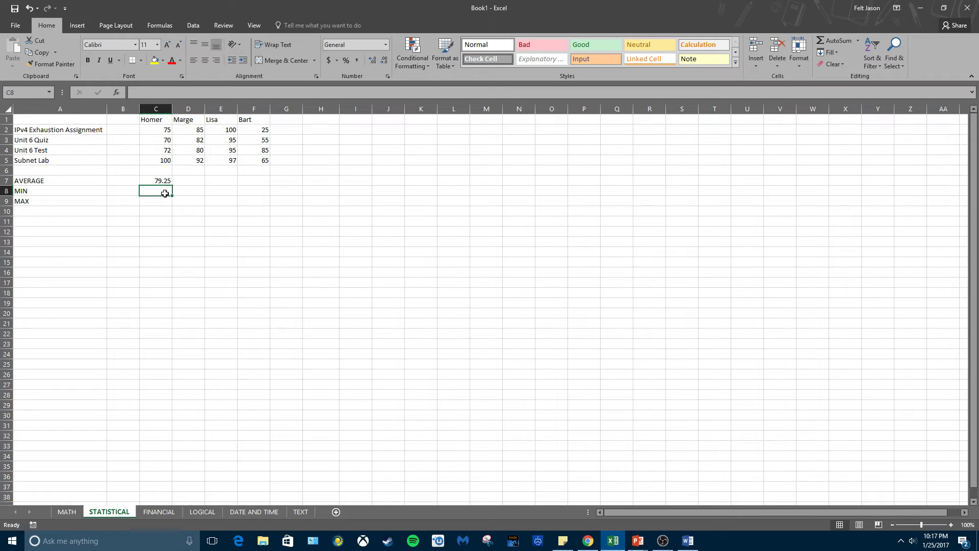
pyautogui.moveTo(166, 130); pyautogui.dragTo(164, 158)
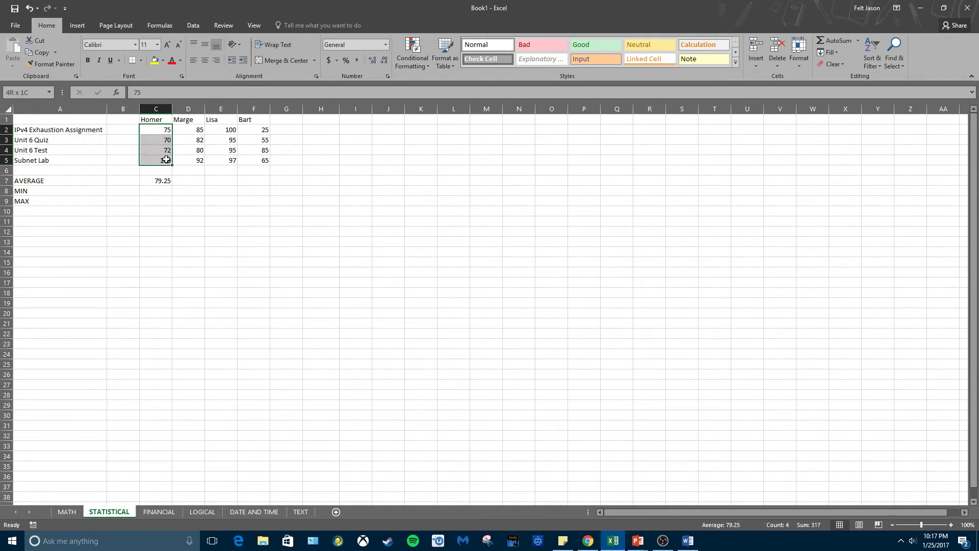
pyautogui.click(162, 191)
pyautogui.click(169, 139)
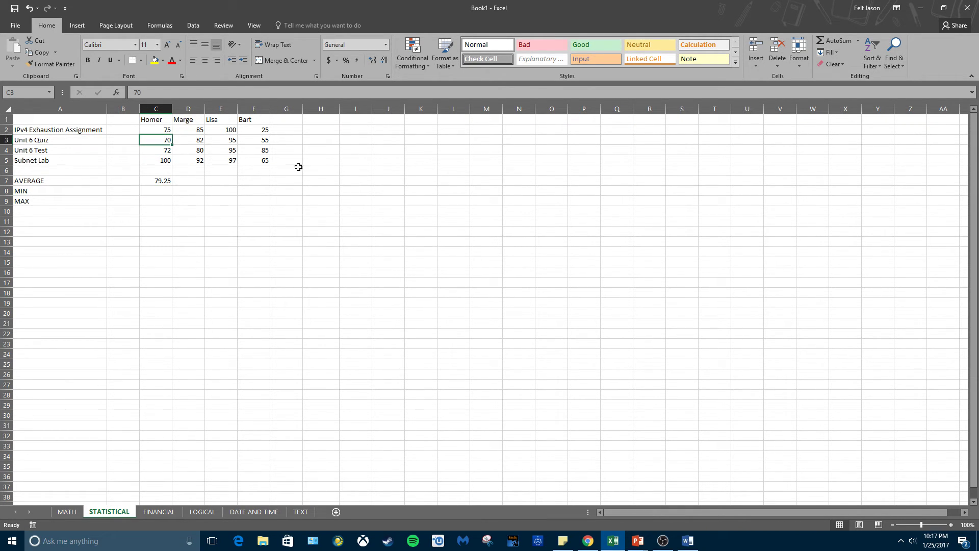
pyautogui.click(164, 190)
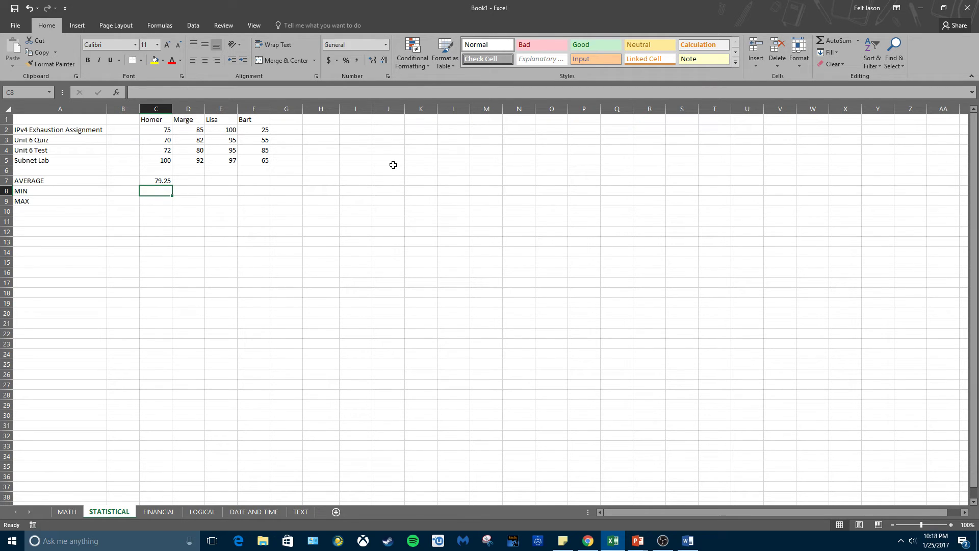
pyautogui.write('=min')
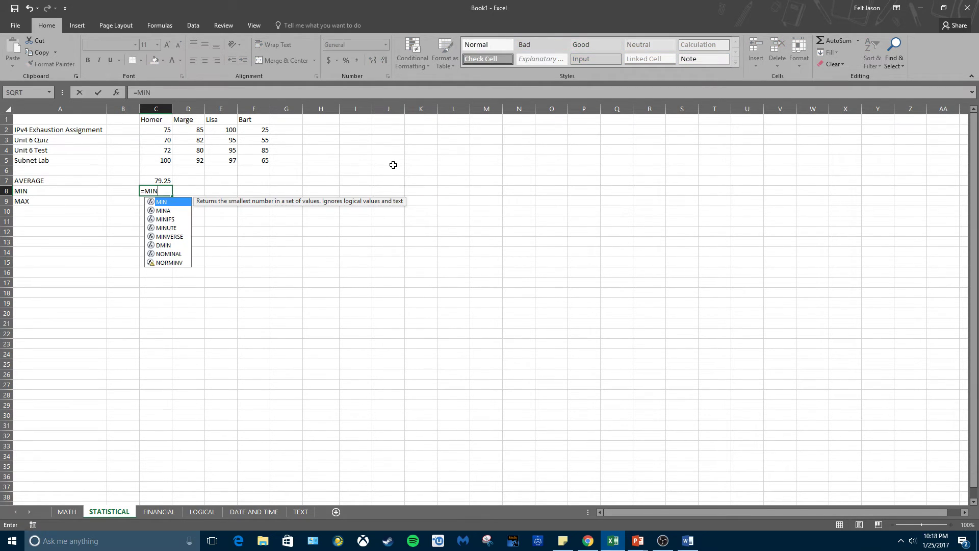
pyautogui.press('Tab')
pyautogui.moveTo(167, 130); pyautogui.dragTo(167, 160)
pyautogui.press('Return')
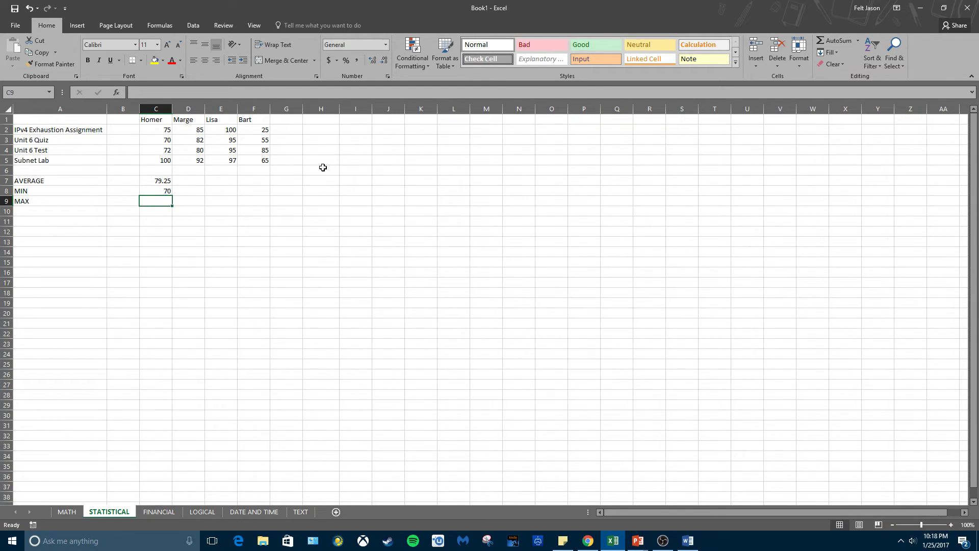
# Find Homer's highest score in C9 with the MAX function over C2:C5.
pyautogui.write('=MAX(')
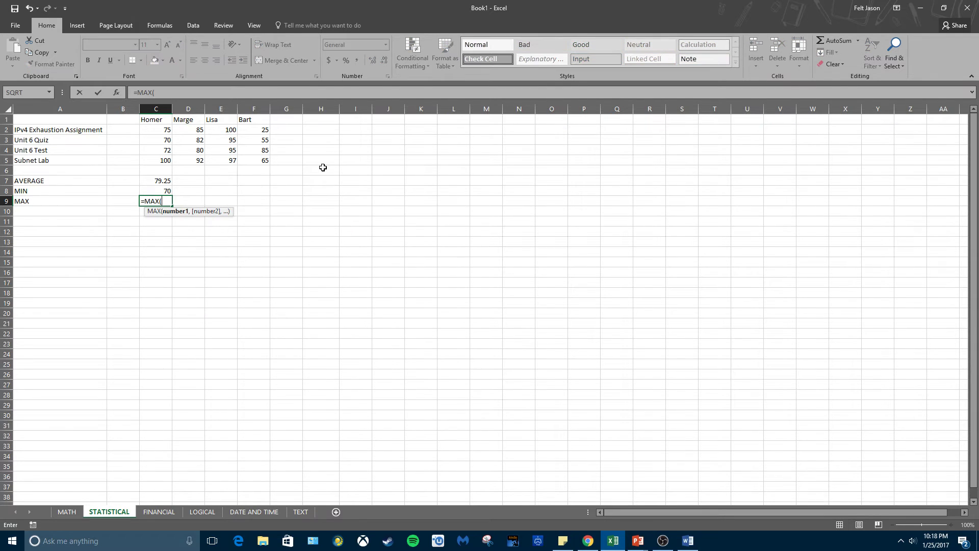
pyautogui.moveTo(165, 131); pyautogui.dragTo(166, 159)
pyautogui.press('Return')
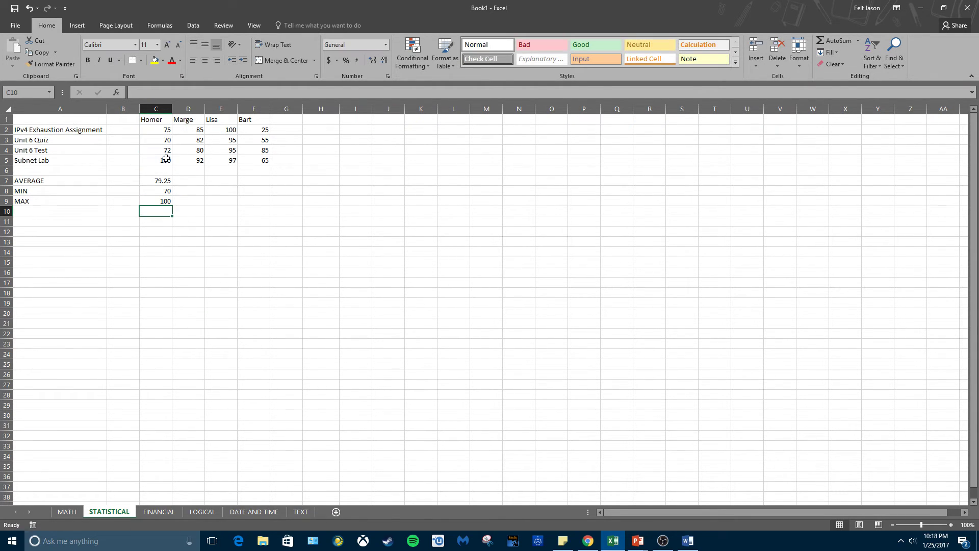
# Insert the statistical AVERAGE function in D7 for Marge and open its function arguments.
pyautogui.click(187, 182)
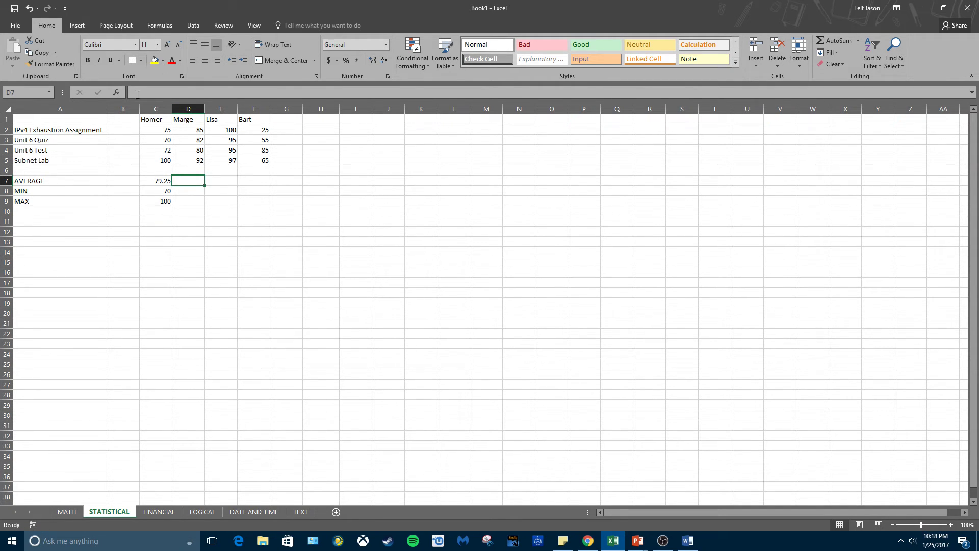
pyautogui.click(158, 23)
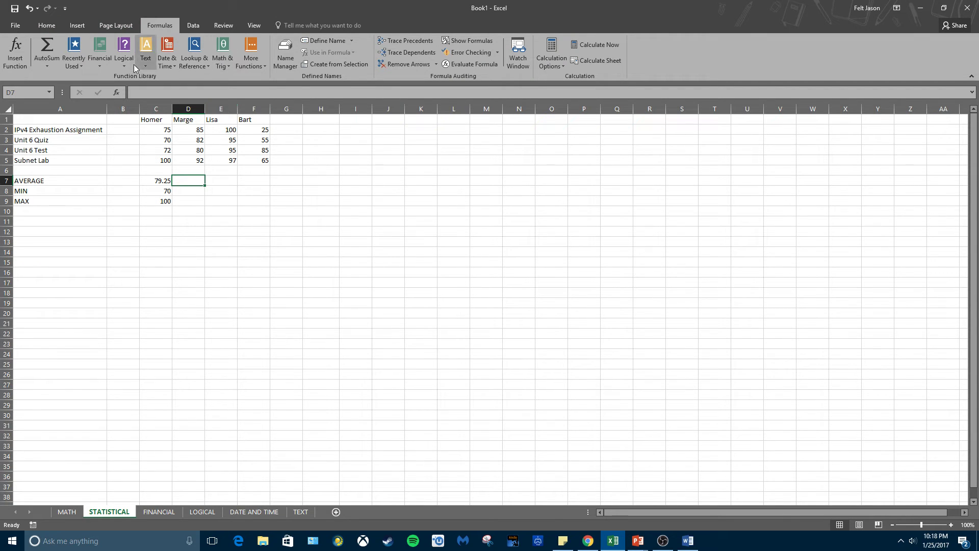
pyautogui.click(255, 66)
pyautogui.moveTo(260, 77)
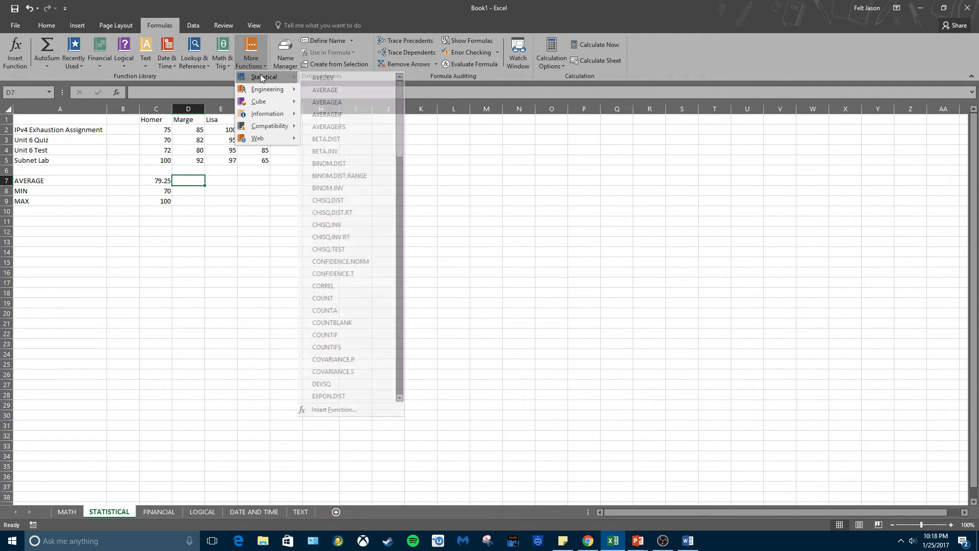
pyautogui.click(20, 51)
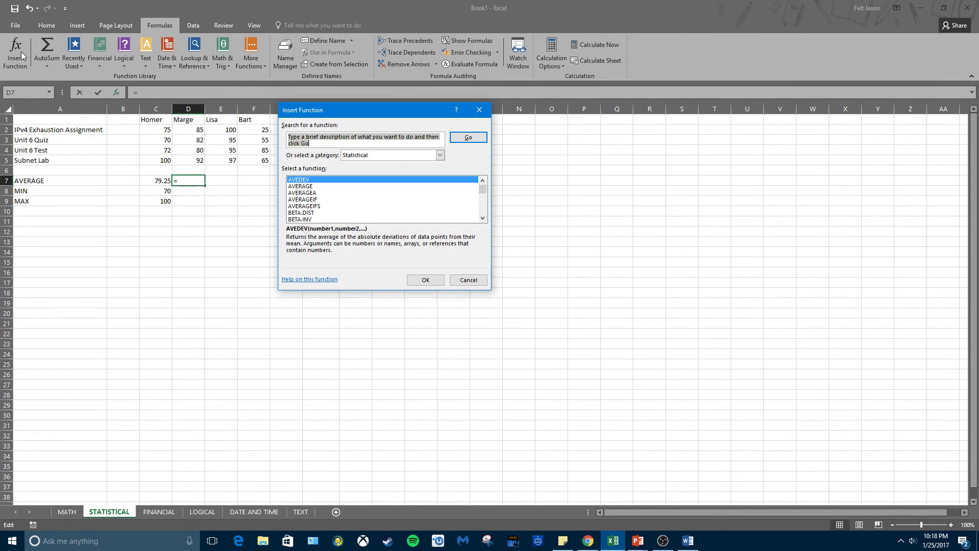
pyautogui.click(353, 187)
pyautogui.click(425, 280)
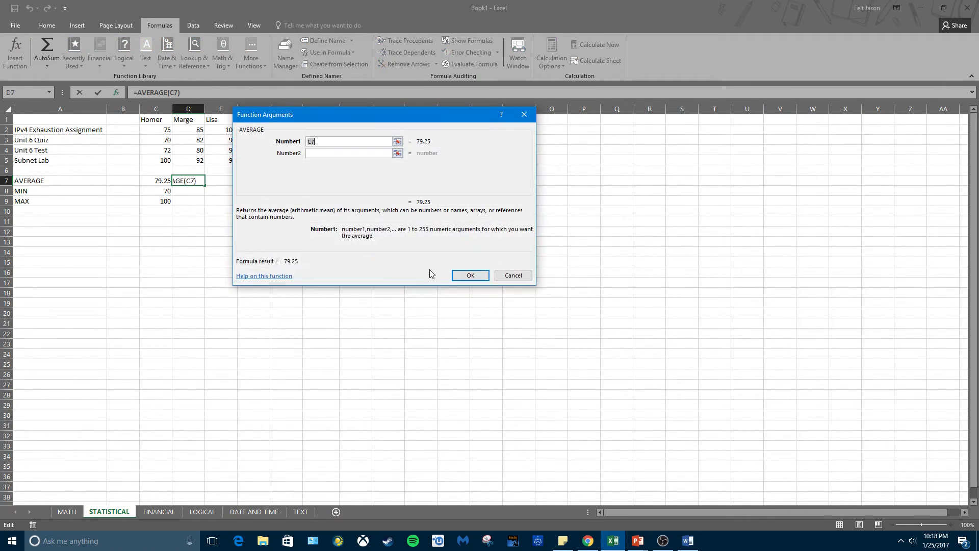
# Enter D2, D3, D4 and D5 as four separate arguments of Marge's AVERAGE function.
pyautogui.click(327, 152)
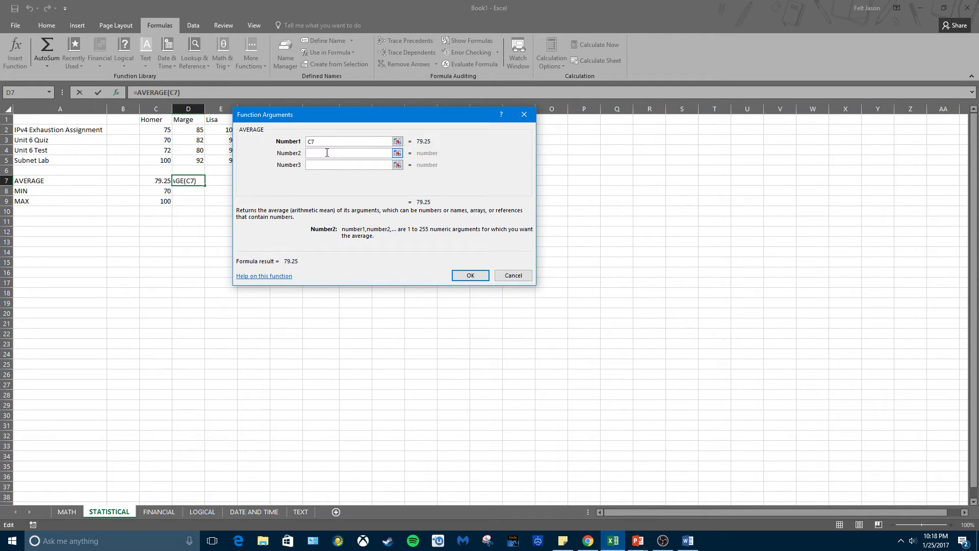
pyautogui.click(311, 142)
pyautogui.doubleClick(329, 142)
pyautogui.write('D2')
pyautogui.press('Tab')
pyautogui.write('D')
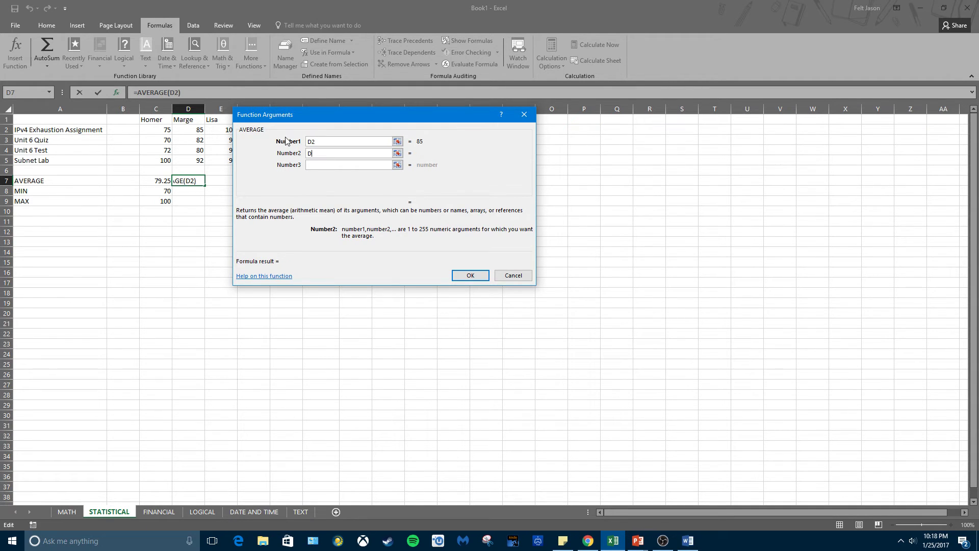
pyautogui.write('3')
pyautogui.press('Tab')
pyautogui.write('D4')
pyautogui.press('Tab')
pyautogui.write('D')
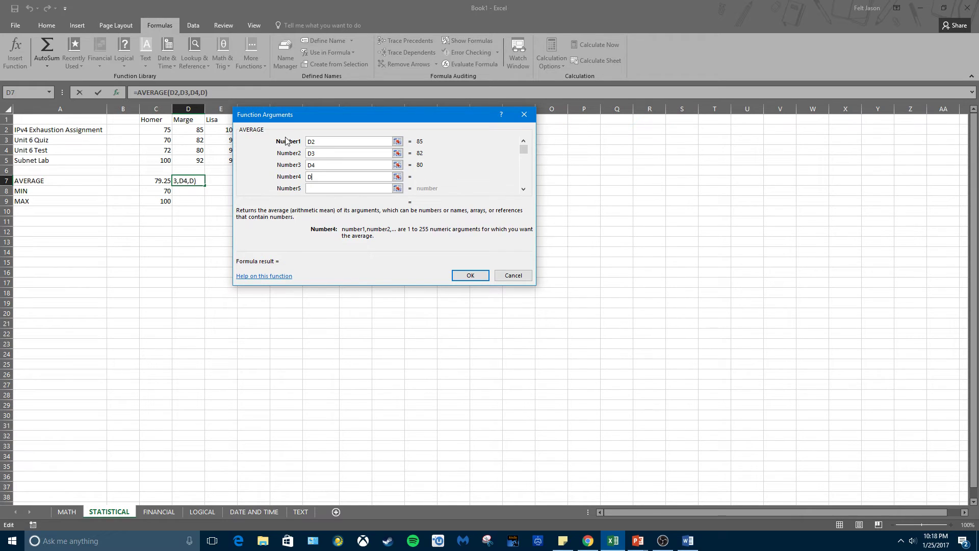
pyautogui.write('5')
# Clear the separate cell arguments and set the AVERAGE function's first argument to the range D2:D5.
pyautogui.press('BackSpace')
pyautogui.press('BackSpace')
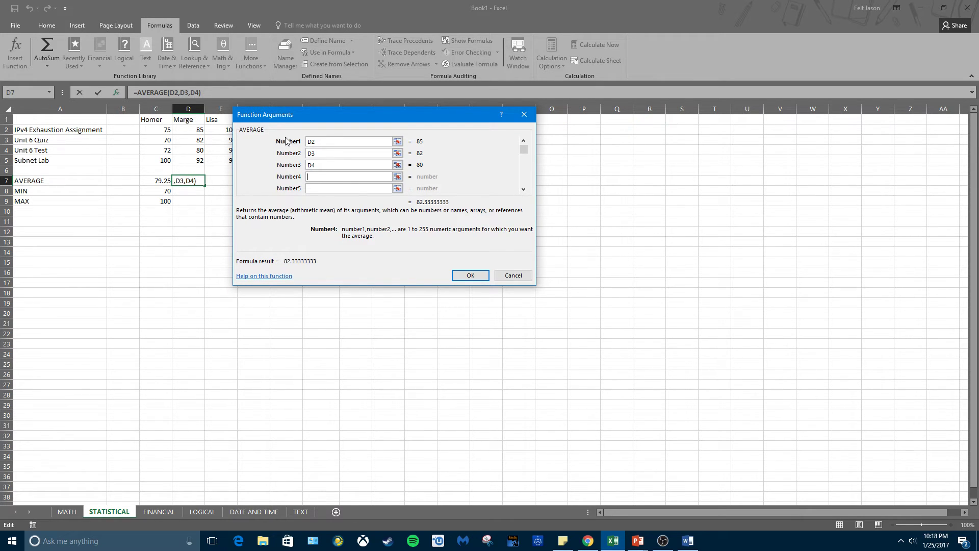
pyautogui.click(331, 162)
pyautogui.press('BackSpace')
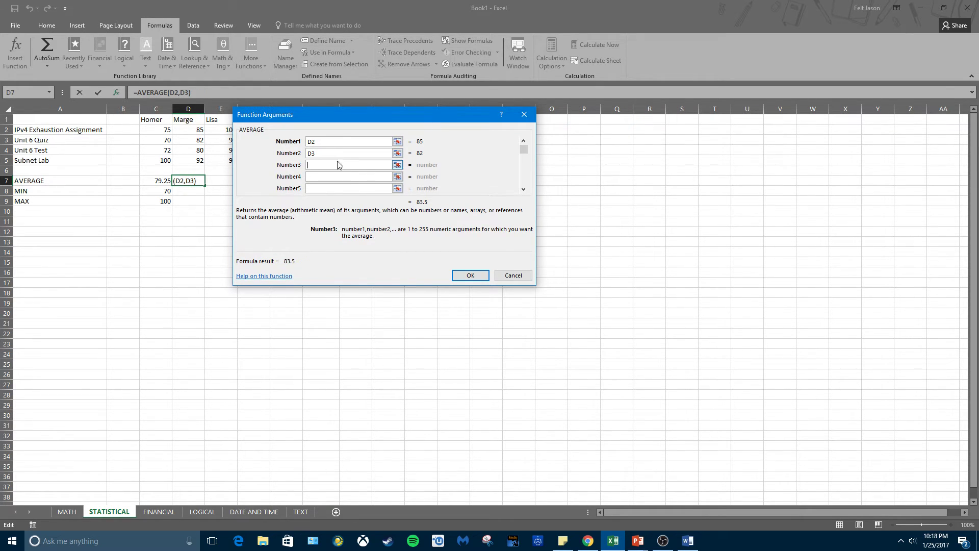
pyautogui.click(331, 153)
pyautogui.press('BackSpace')
pyautogui.click(330, 142)
pyautogui.press('BackSpace')
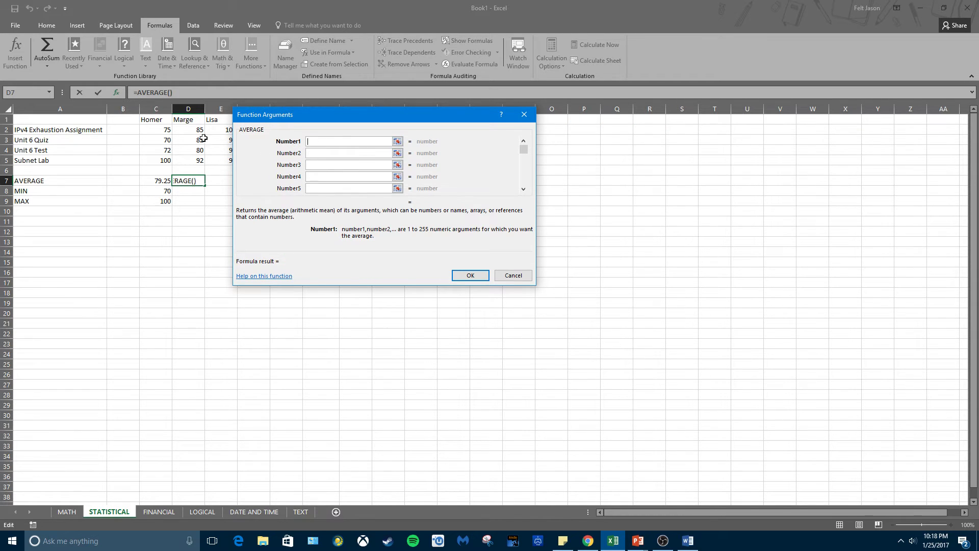
pyautogui.moveTo(200, 130); pyautogui.dragTo(199, 159)
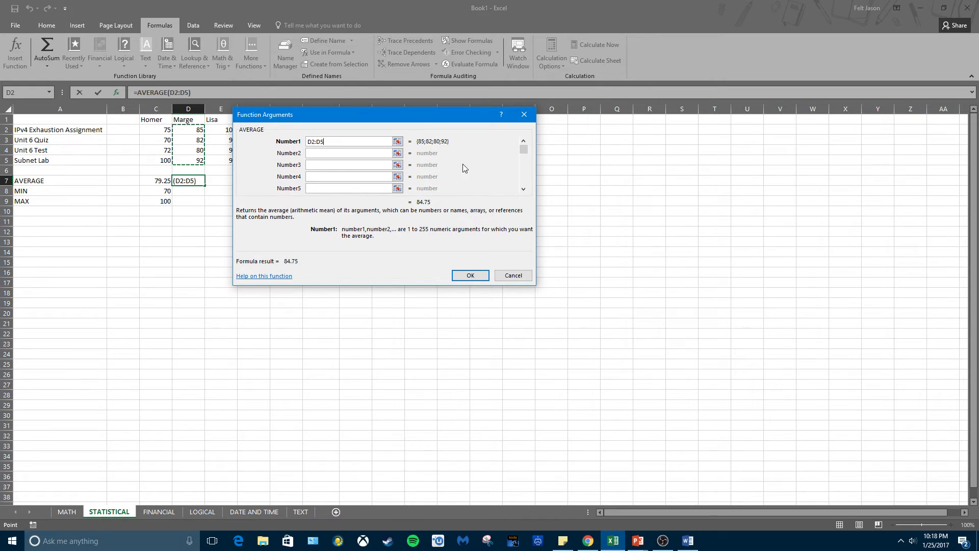
# Apply the AVERAGE function over D2:D5 as Marge's average in D7.
pyautogui.click(470, 275)
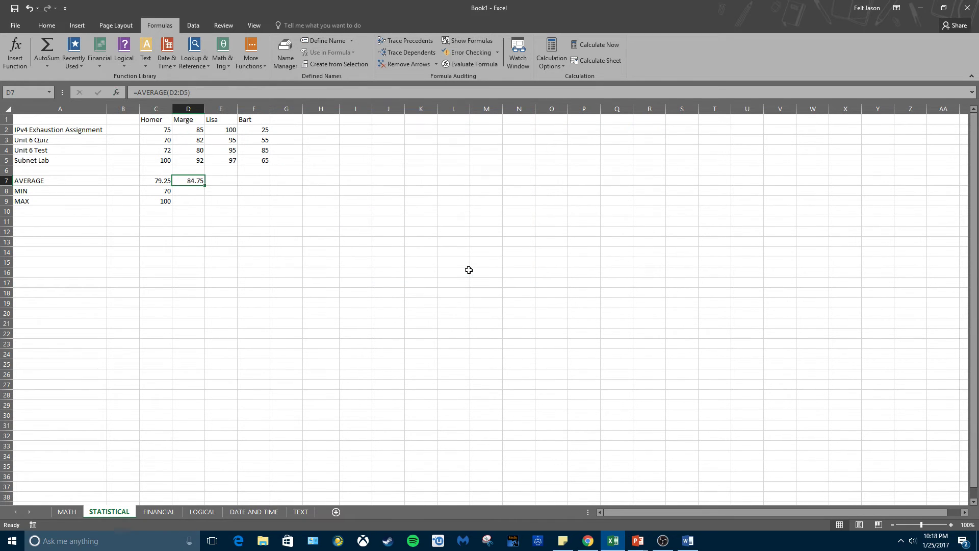
pyautogui.press('Down')
pyautogui.press('Down')
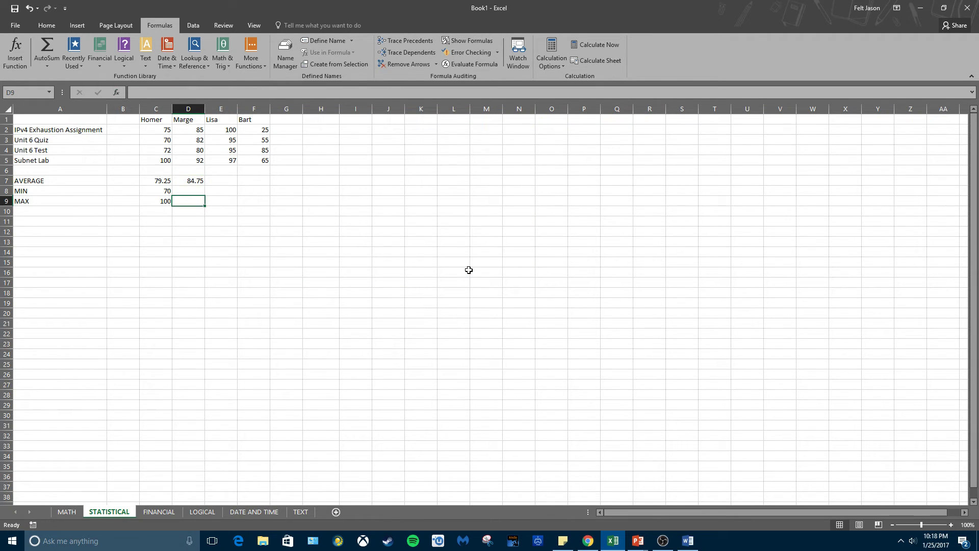
# Search for the MIN function and insert it in D8 over D2:D5 to find Marge's lowest score.
pyautogui.click(199, 191)
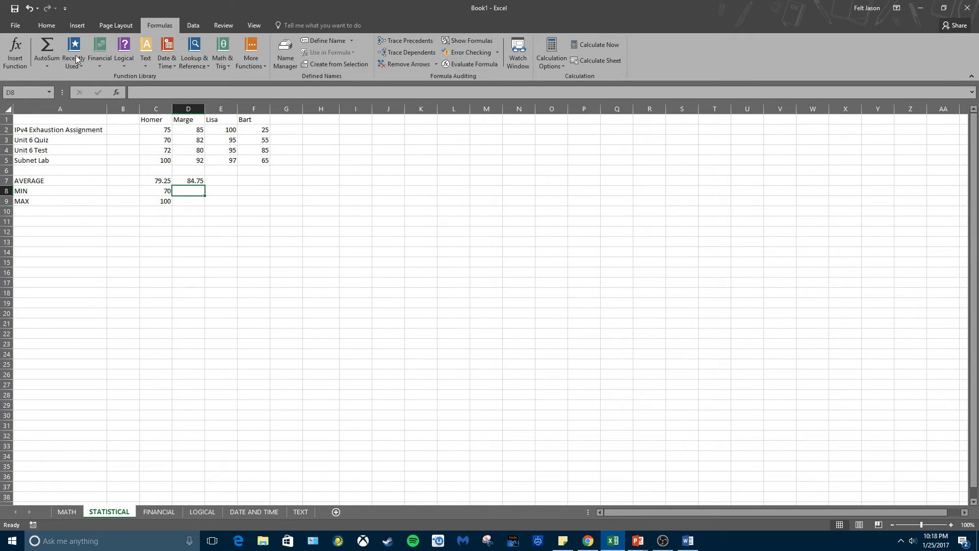
pyautogui.click(15, 51)
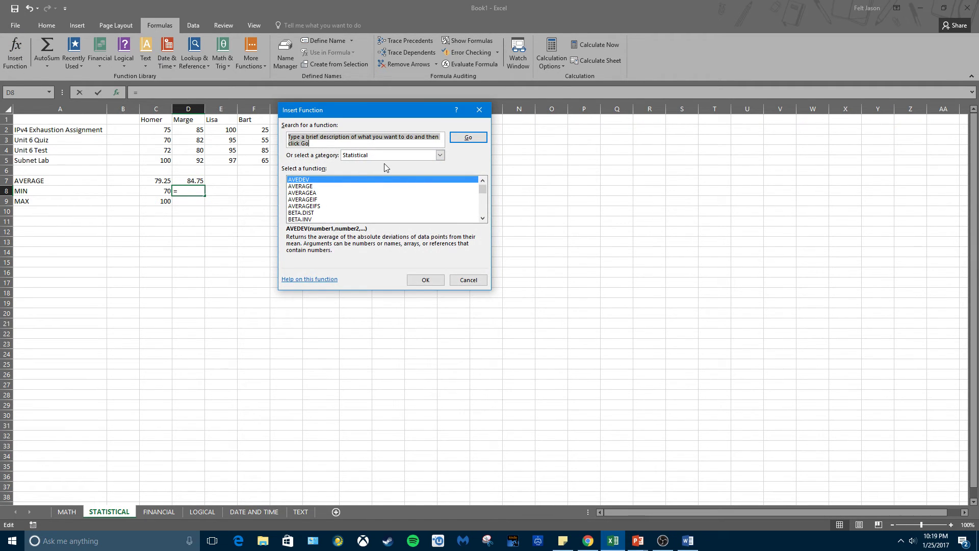
pyautogui.write('MIN')
pyautogui.press('Return')
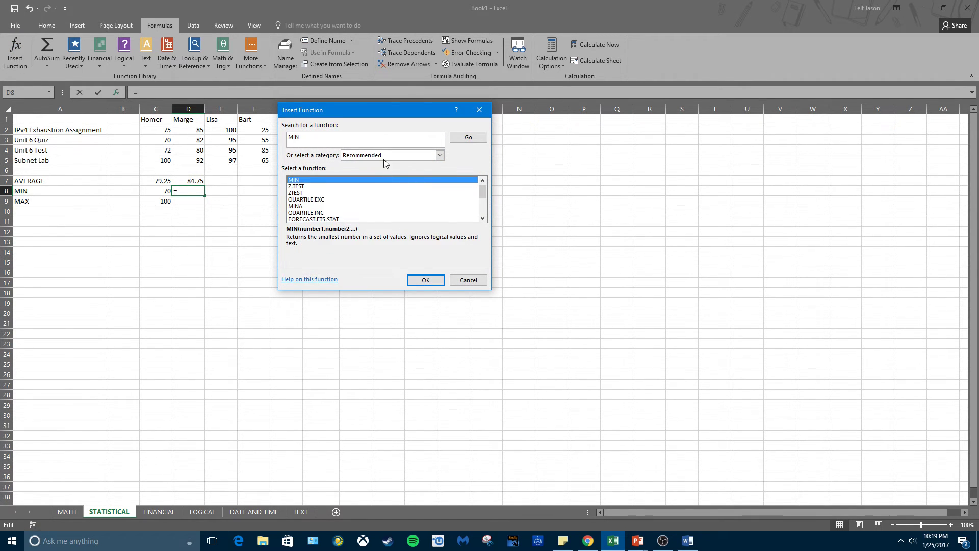
pyautogui.click(420, 282)
pyautogui.click(196, 130)
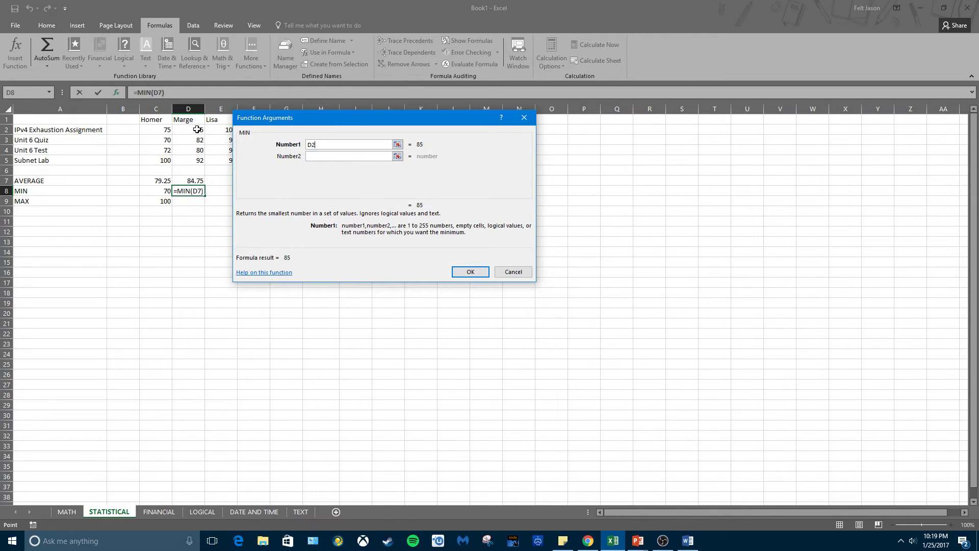
pyautogui.moveTo(197, 130); pyautogui.dragTo(201, 158)
pyautogui.press('Return')
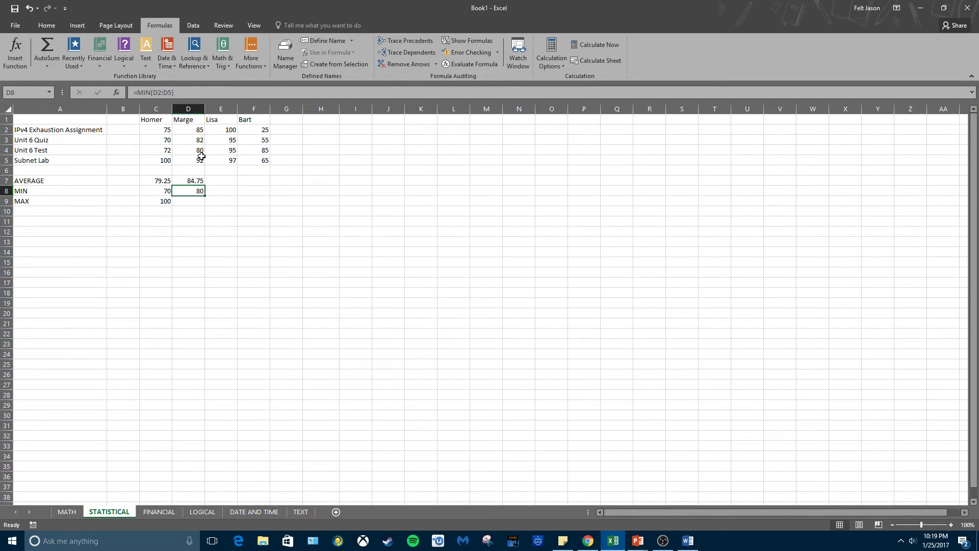
# Find Marge's highest score in D9 by entering a MAX formula over the range D2:D5.
pyautogui.click(191, 203)
pyautogui.write('=MAX(')
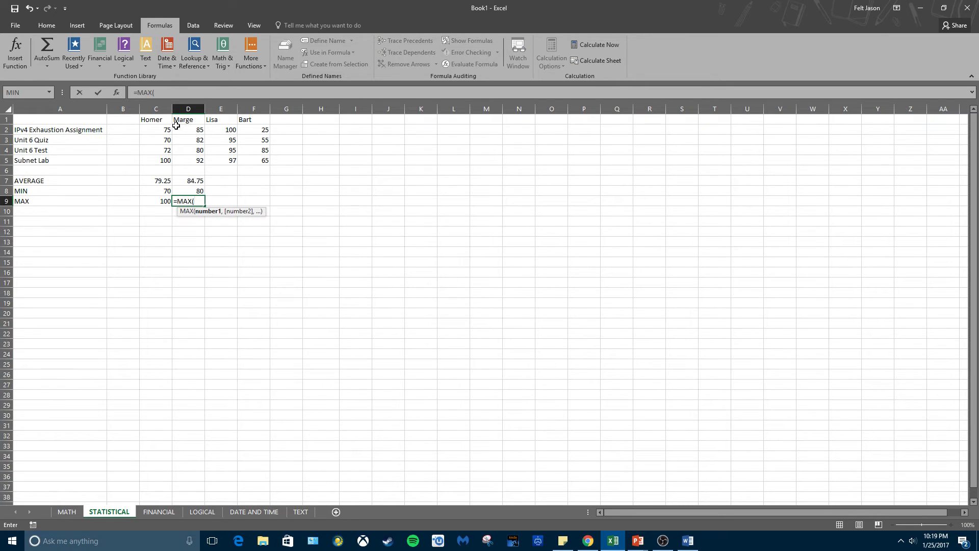
pyautogui.moveTo(196, 129); pyautogui.dragTo(194, 159)
pyautogui.press('Return')
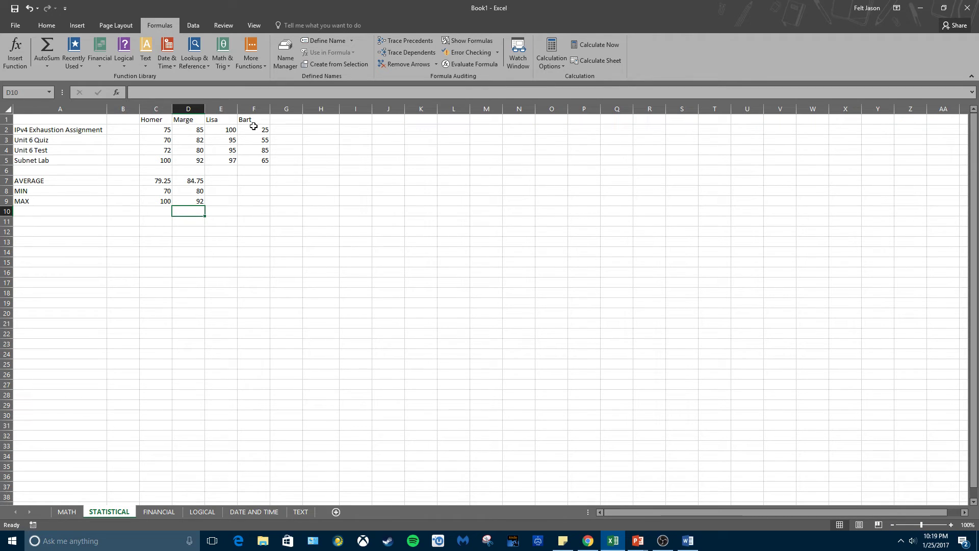
pyautogui.moveTo(231, 129); pyautogui.dragTo(259, 159)
pyautogui.click(259, 160)
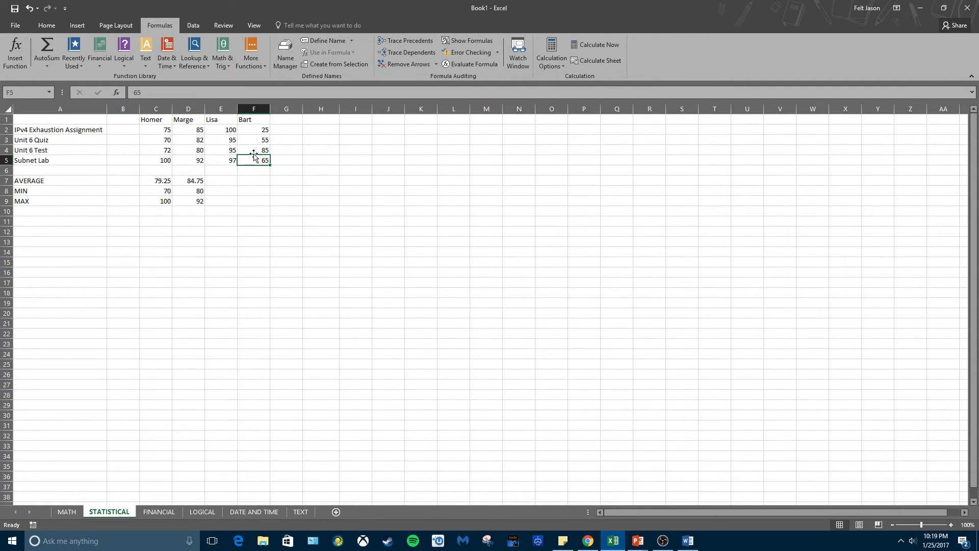
pyautogui.click(66, 222)
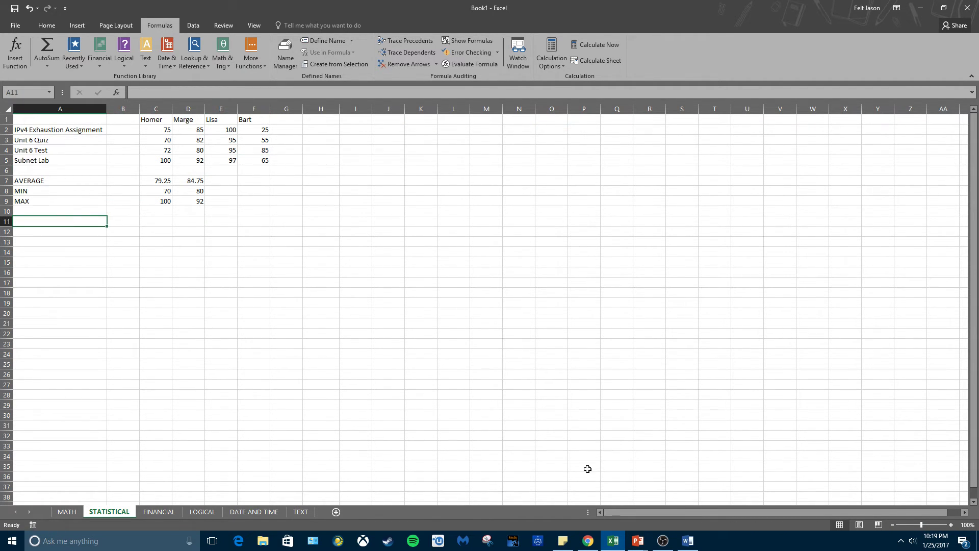
# Switch to the Working With Functions presentation in PowerPoint and review the commonly used statistical functions on slides 10 and 11.
pyautogui.click(638, 540)
pyautogui.click(623, 510)
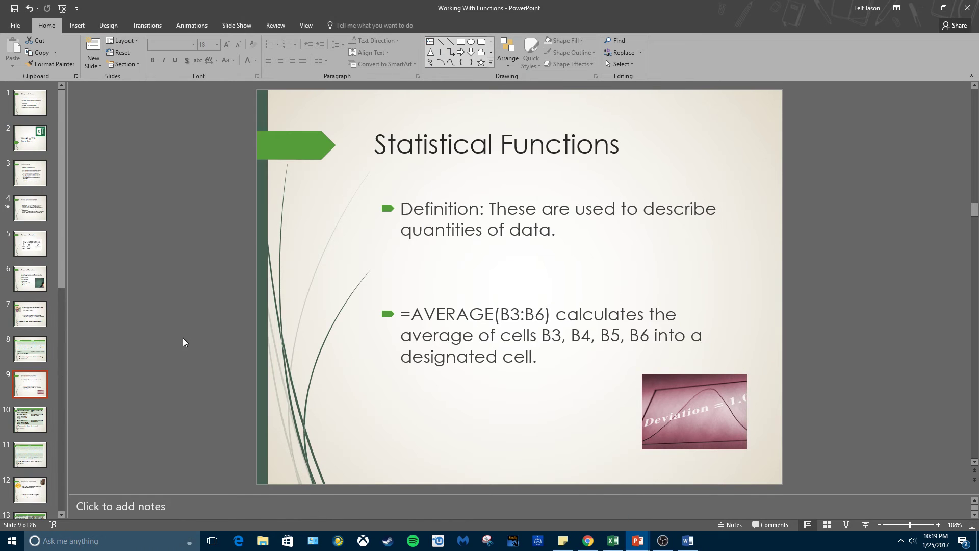
pyautogui.click(41, 420)
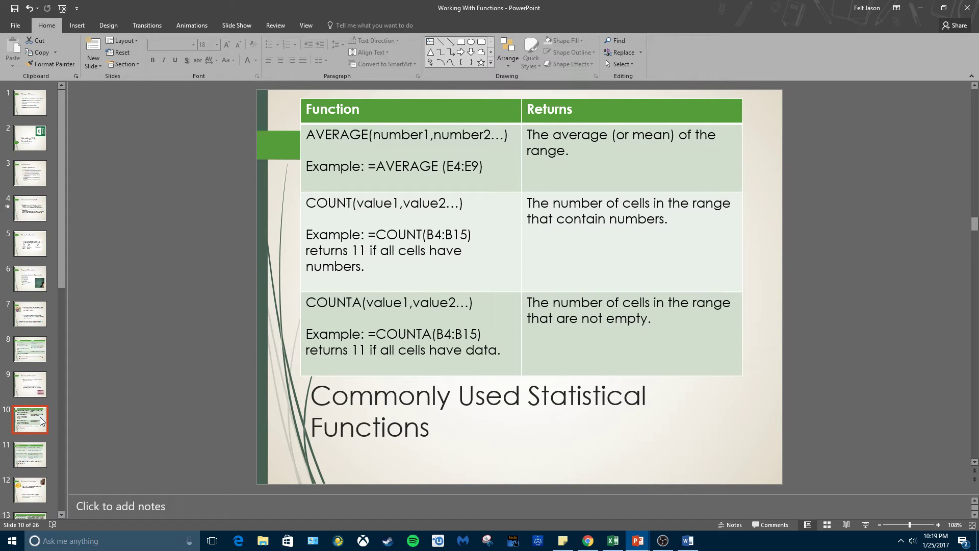
pyautogui.click(42, 446)
pyautogui.click(40, 422)
pyautogui.click(39, 443)
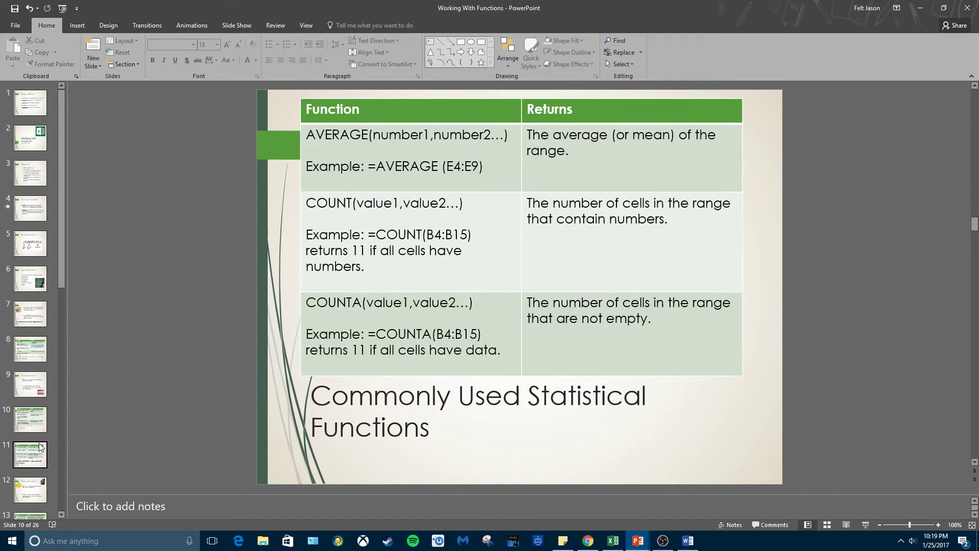